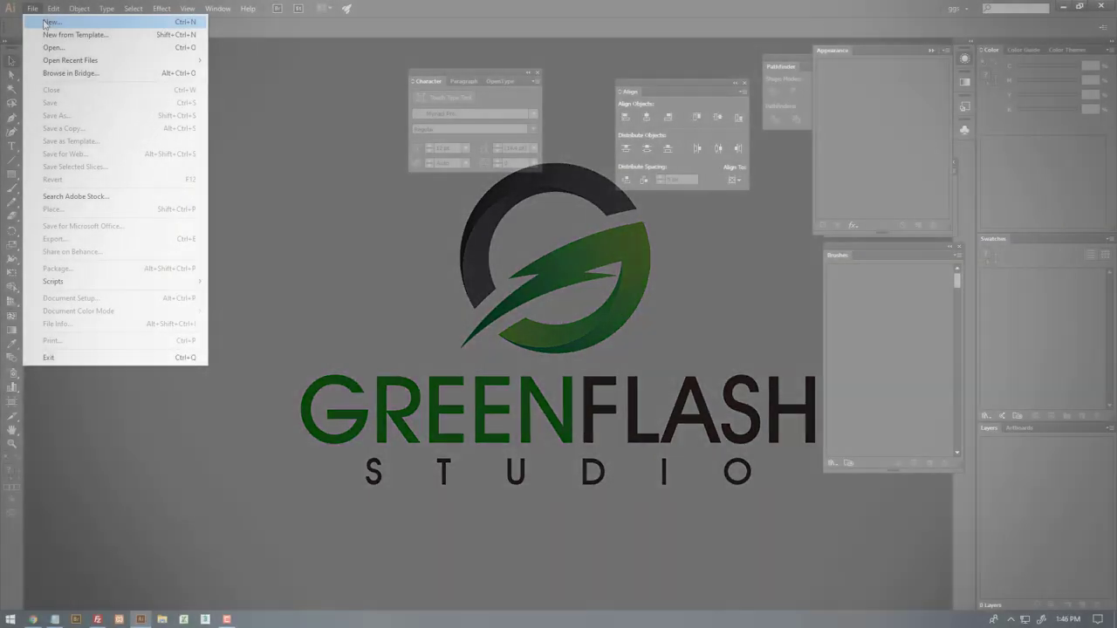
- Create a new pixel-unit document with five 2000 × 2000 px artboards
left_click(48, 22)
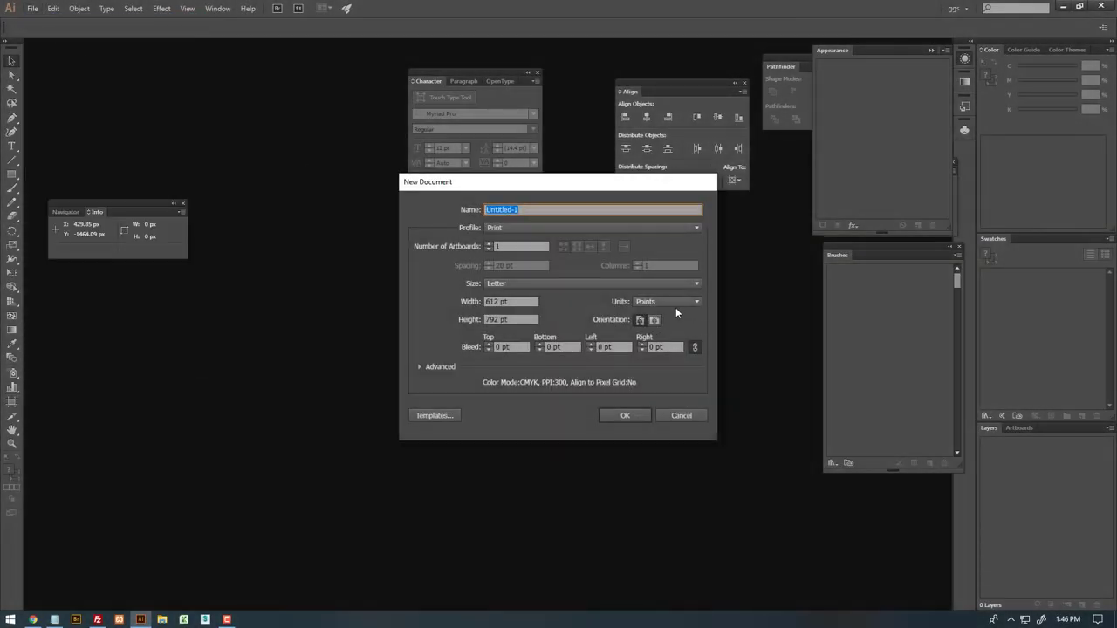
left_click(674, 303)
left_click(660, 378)
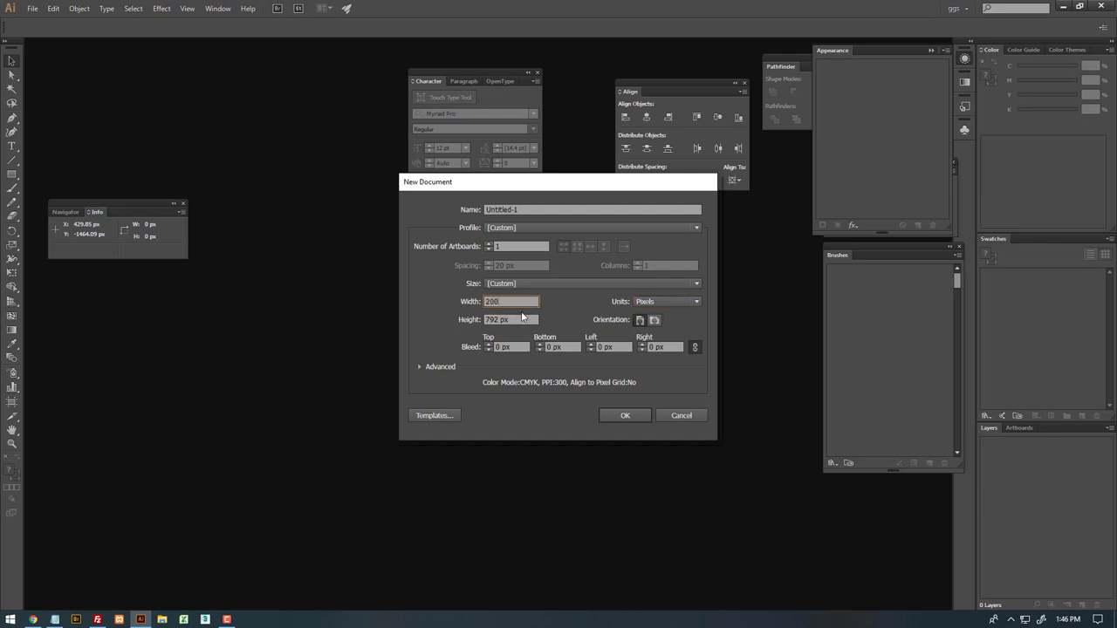
type("2000")
type("5")
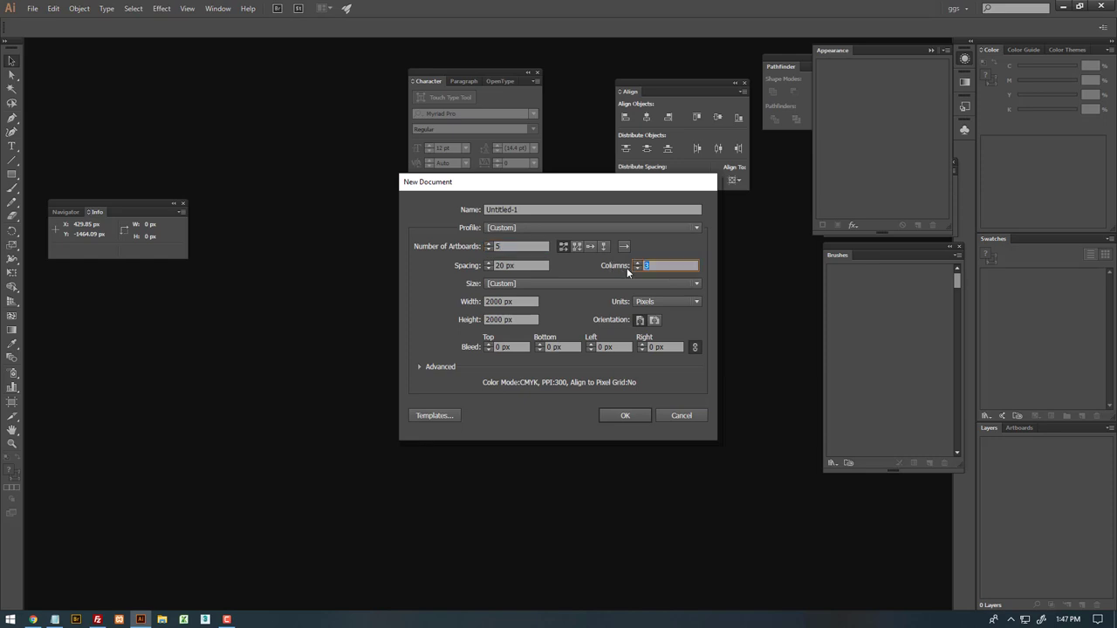
type("1")
left_click(623, 417)
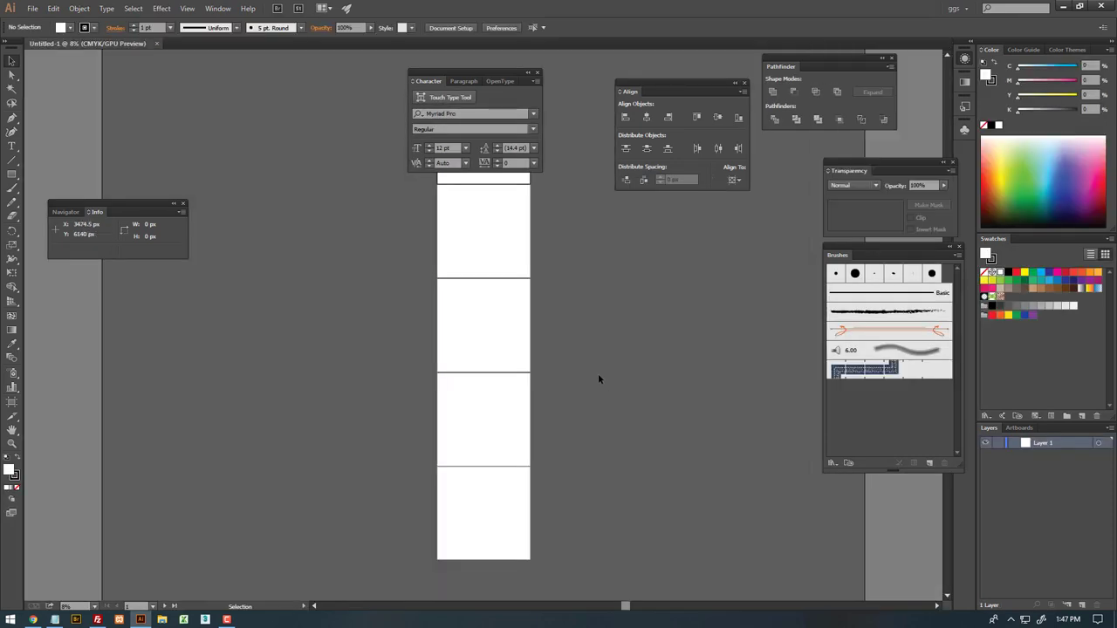
- Draw a circle on the top artboard with a black outline
key("Tab")
key("Tab")
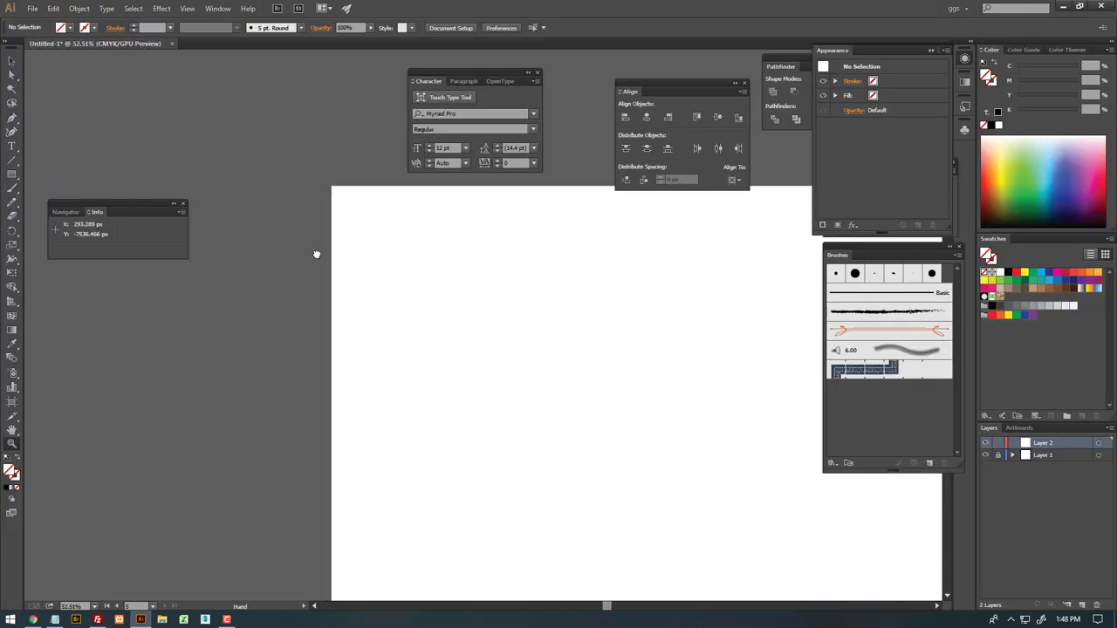
mouse_move(317, 252)
left_mouse_down()
mouse_move(284, 256)
mouse_move(365, 307)
left_mouse_up()
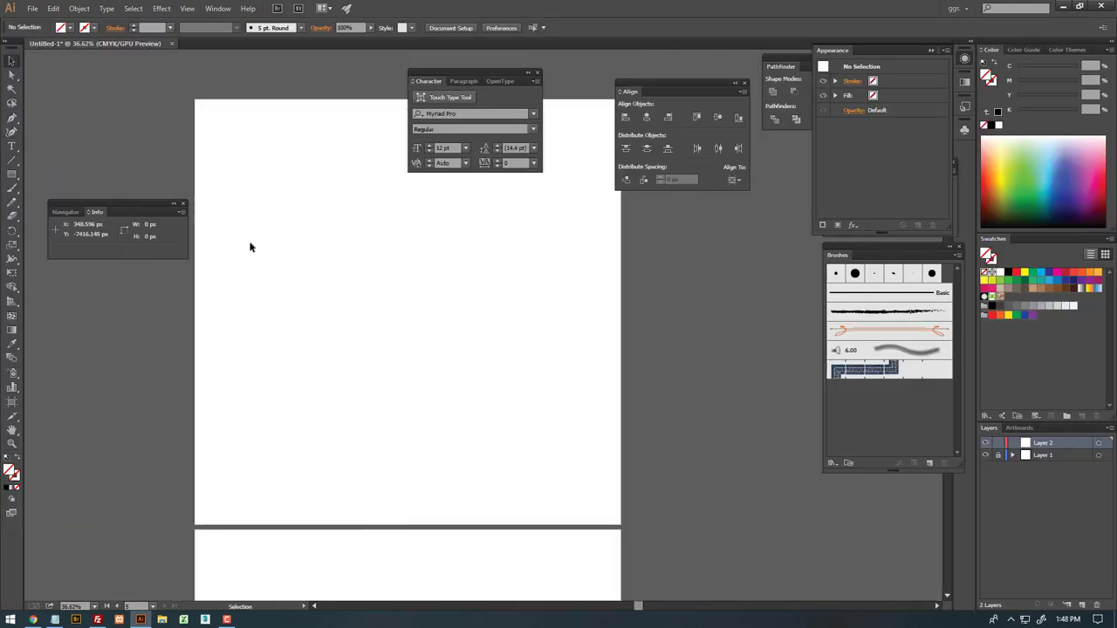
left_click(12, 178)
left_click_drag(11, 181, 44, 201)
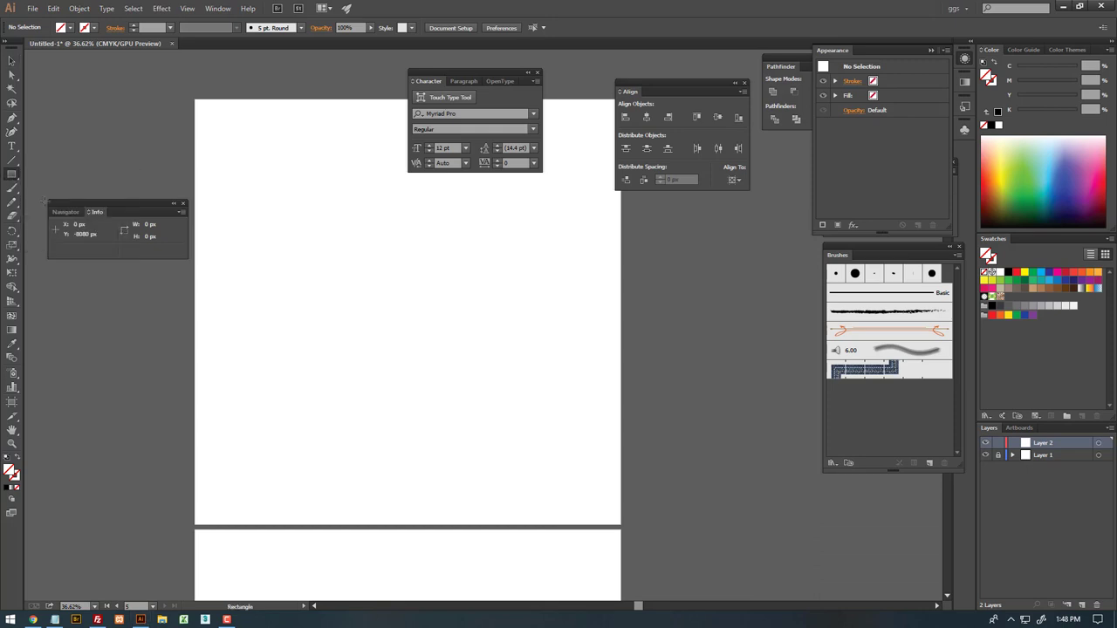
left_click_drag(330, 218, 568, 458)
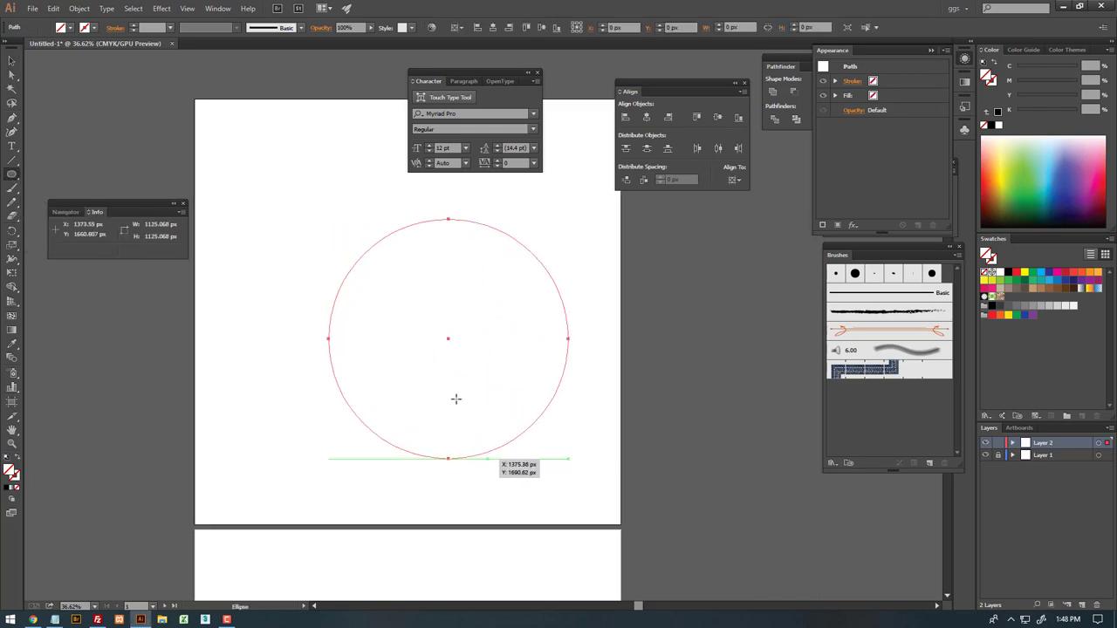
left_click(10, 489)
- Centre the circle vertically and horizontally on the artboard
key("v")
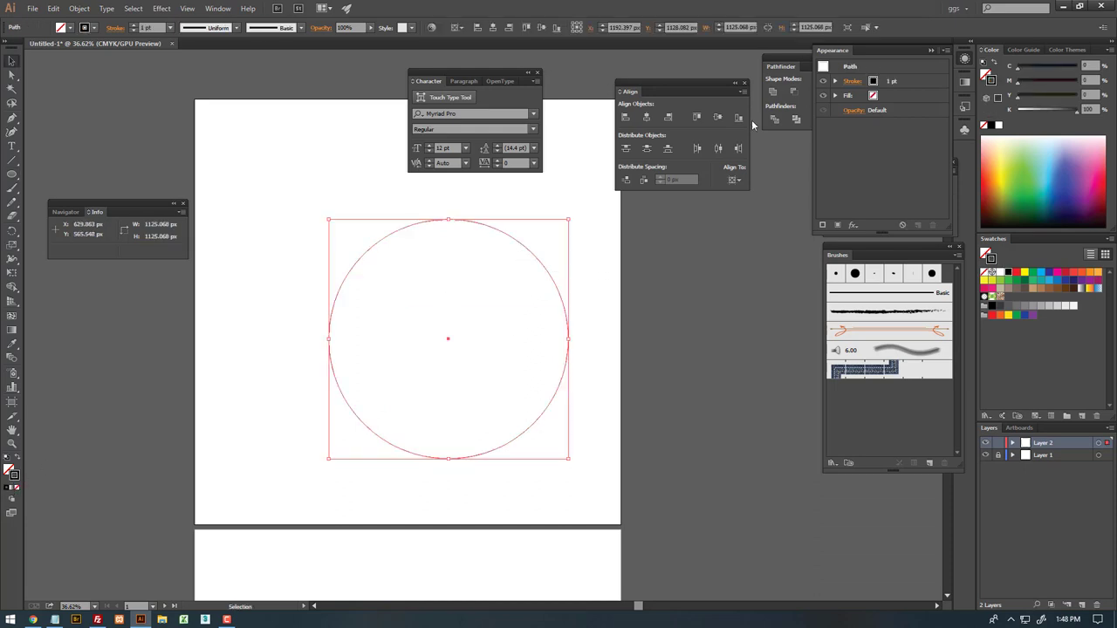
left_click(717, 117)
left_click(646, 117)
key("Tab")
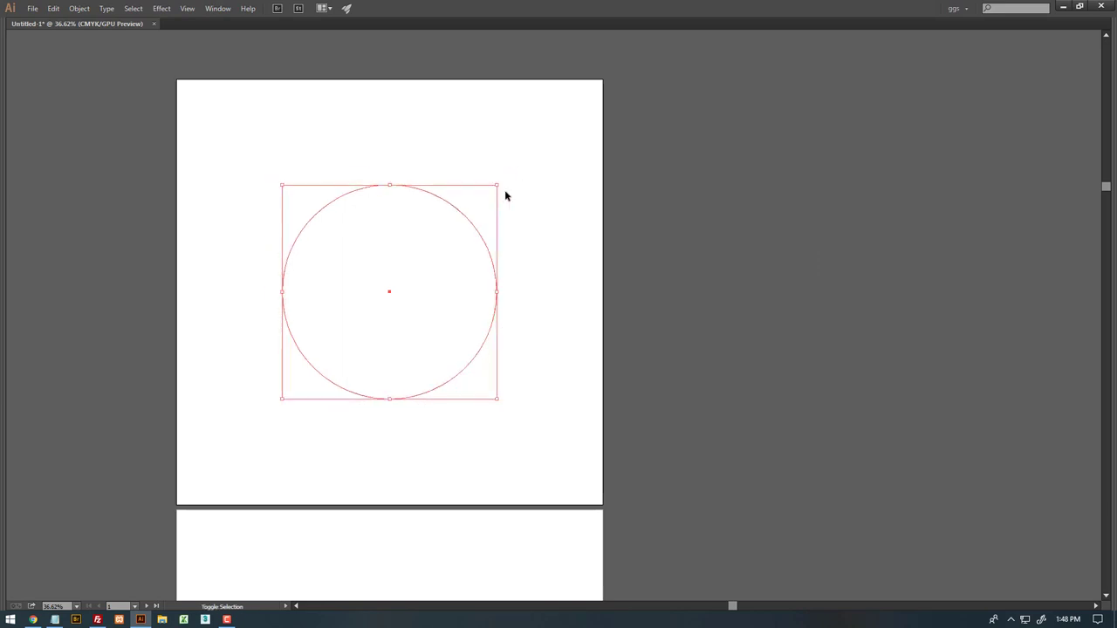
key("a")
scroll(448, 249, "up", 2)
- Pinch the circle's top anchor into a sharp, raised point to form a teardrop
key("Tab")
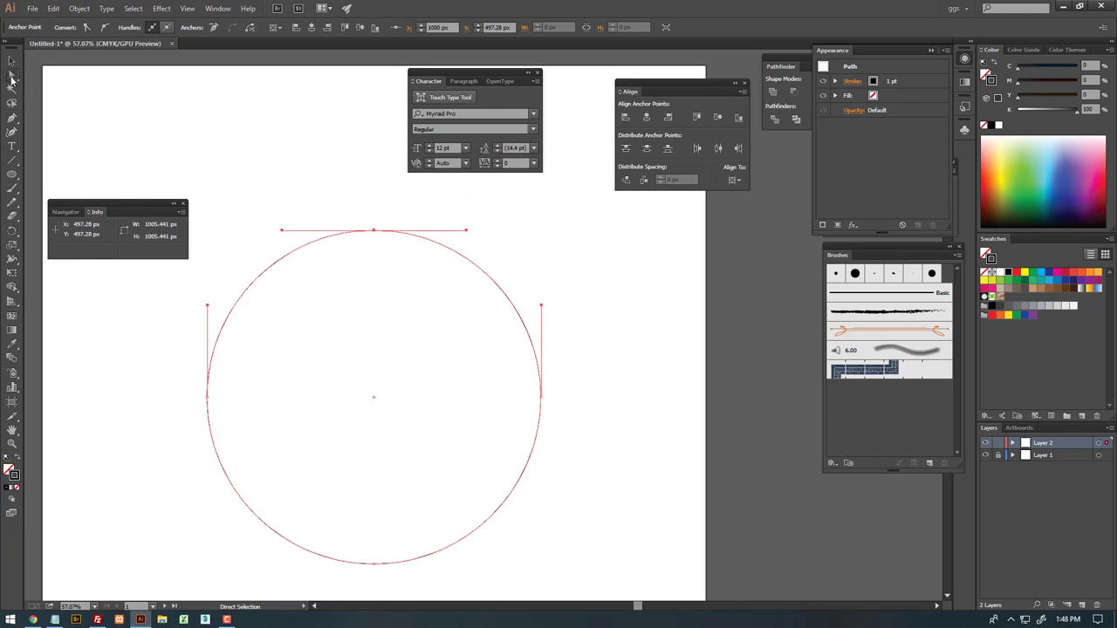
mouse_move(467, 232)
left_mouse_down()
mouse_move(386, 299)
mouse_move(382, 324)
left_mouse_up()
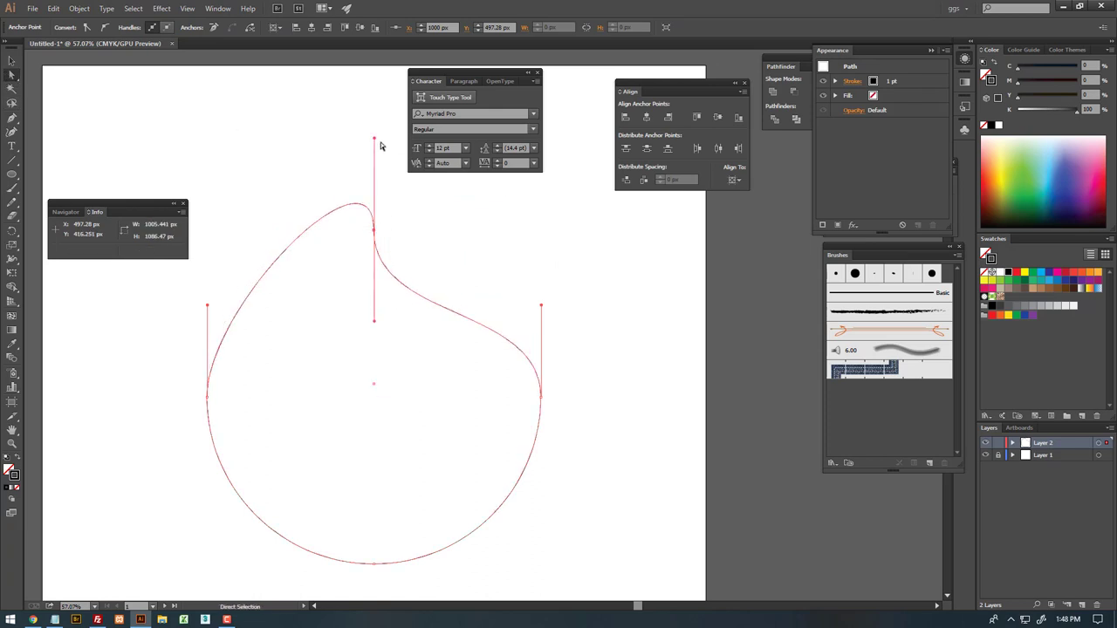
left_click_drag(376, 140, 375, 236)
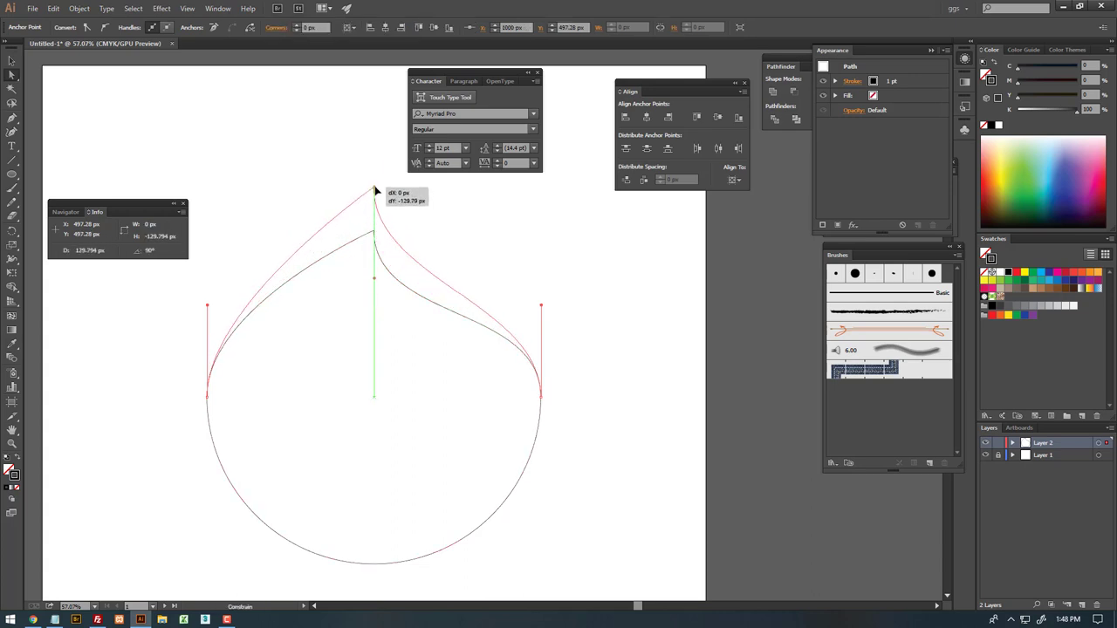
left_click_drag(374, 234, 375, 189)
left_click_drag(489, 281, 481, 200)
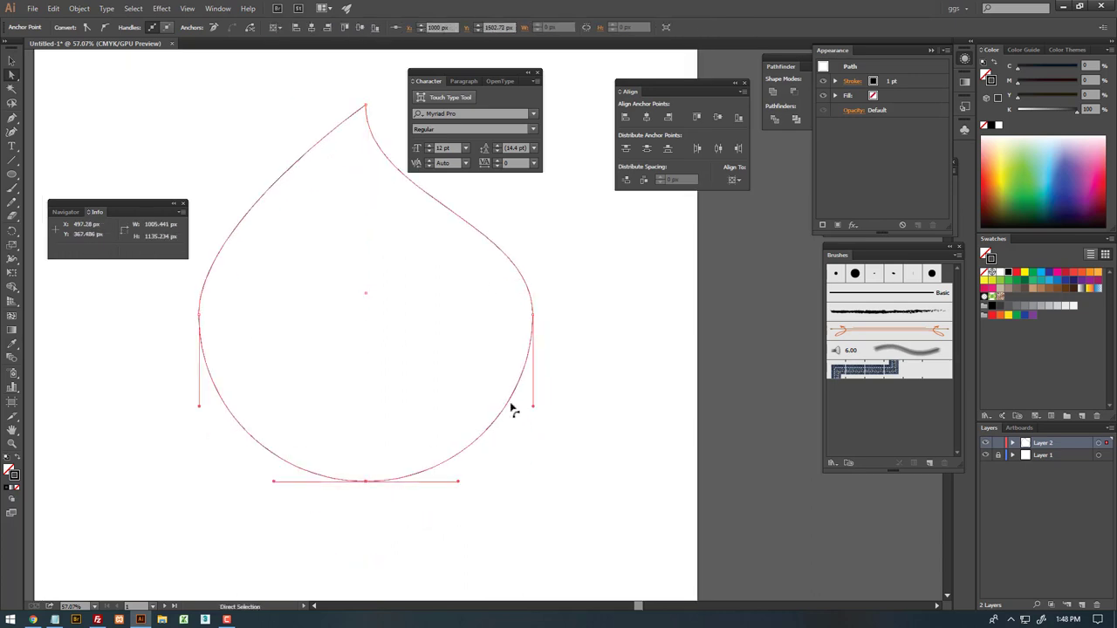
- Delete the bottom and left anchors, leaving only the right-hand curve
key("Delete")
left_click(200, 312)
key("Delete")
left_click_drag(391, 296, 373, 364)
- Duplicate the curve and reflect the copy horizontally with the Reflect tool
key("v")
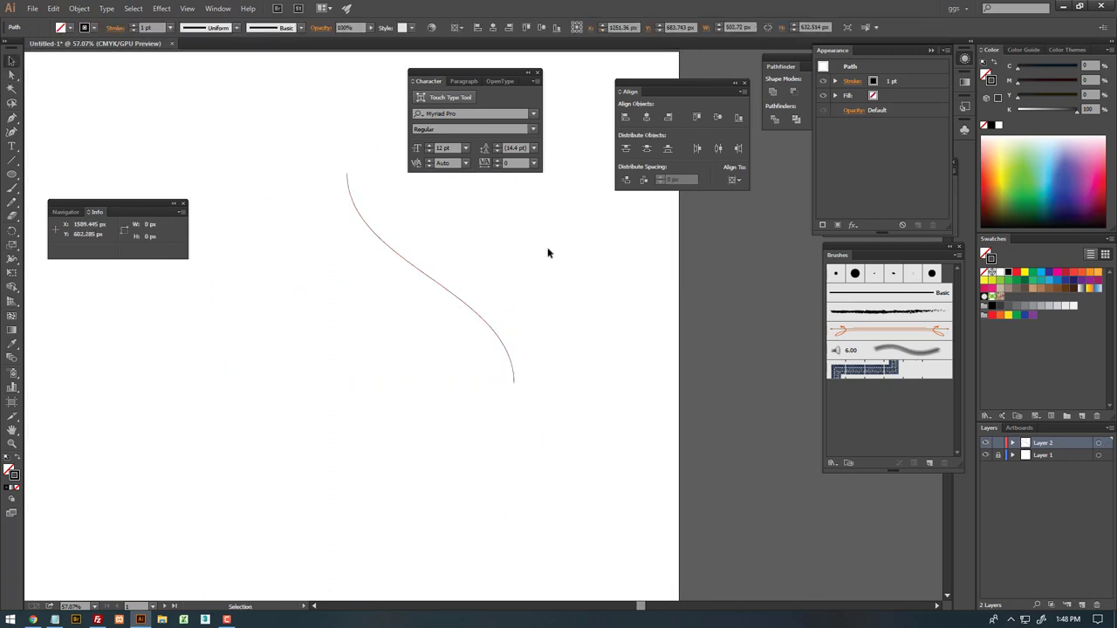
mouse_move(545, 251)
left_mouse_down()
mouse_move(443, 309)
mouse_move(334, 307)
left_mouse_up()
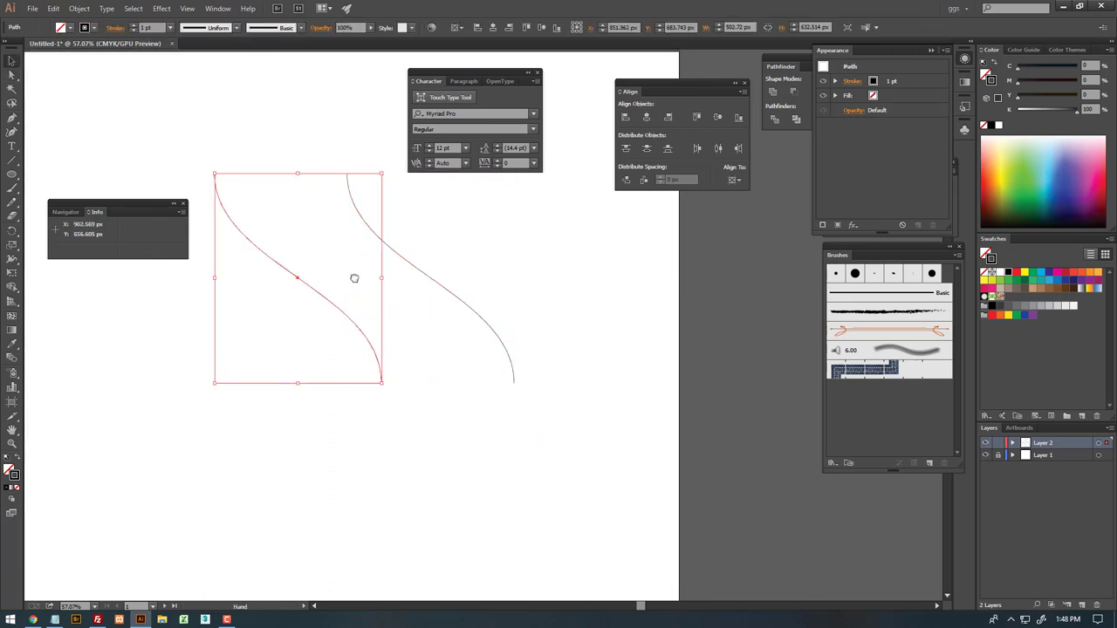
left_click(12, 292)
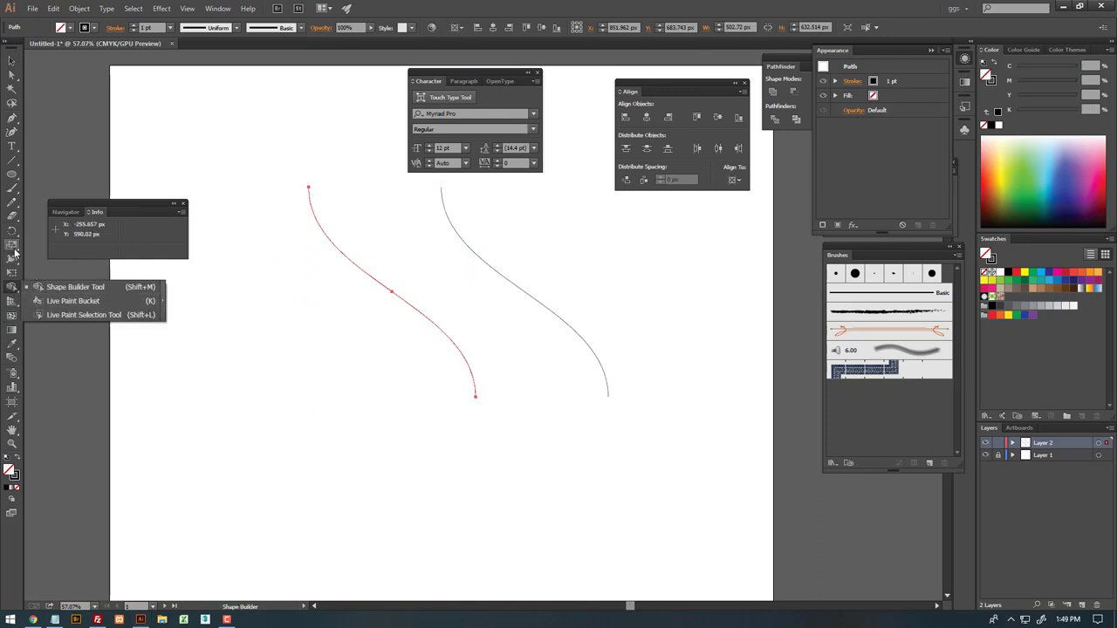
left_click(12, 245)
left_click(12, 232)
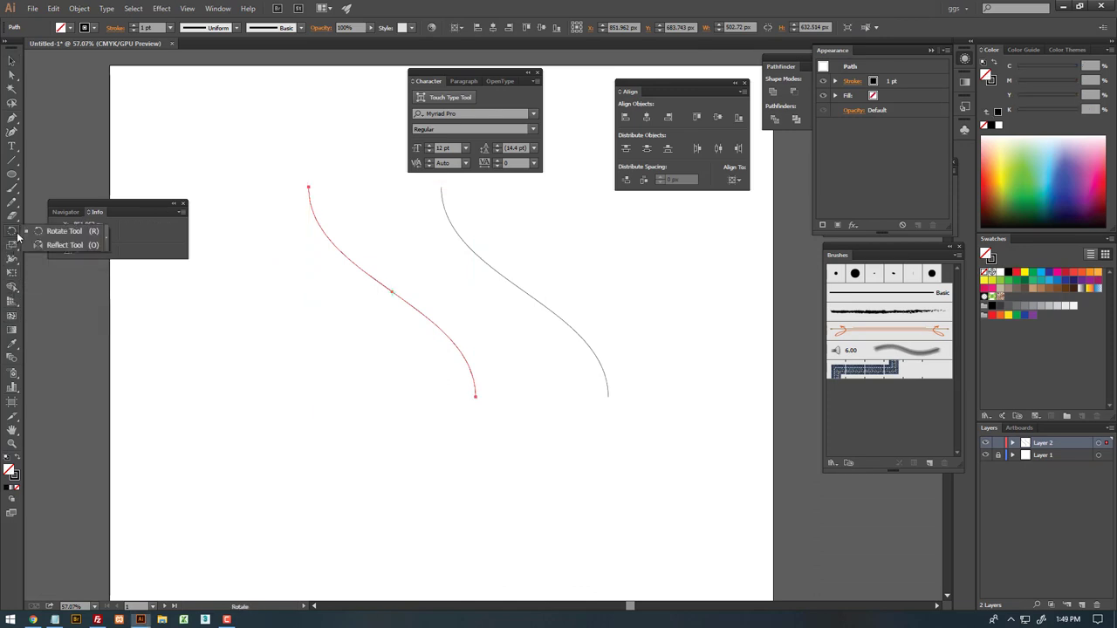
left_click(64, 244)
left_click(392, 291)
left_click_drag(375, 287, 282, 287)
left_click_drag(496, 258, 473, 282)
- Align the mirrored curve's tip with the original and join the two tips
key("a")
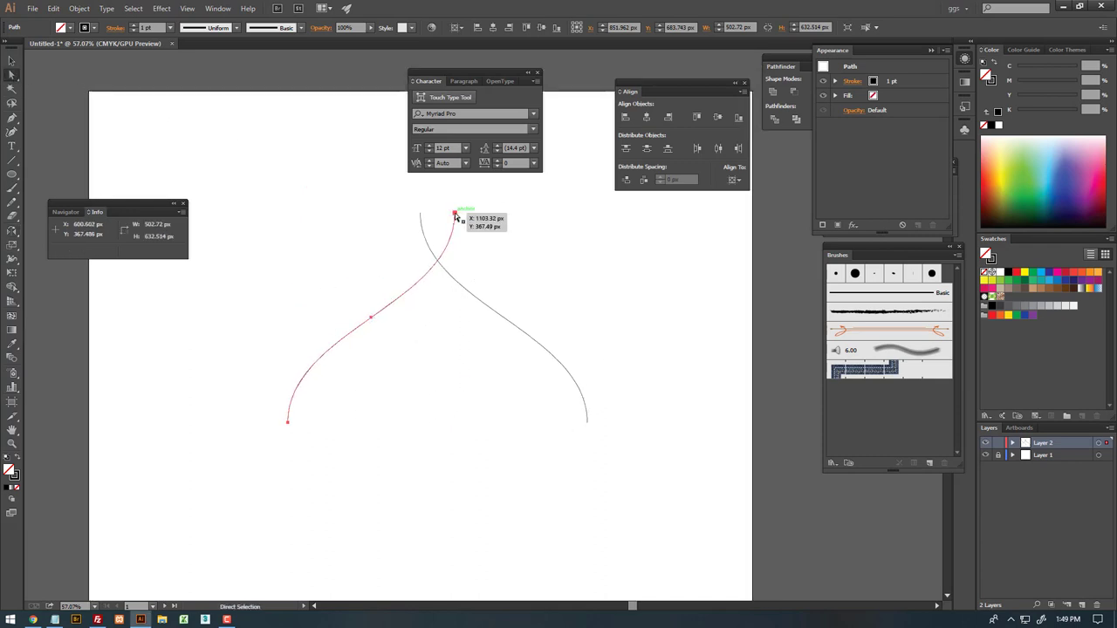
left_click_drag(454, 218, 421, 219)
key("v")
left_click_drag(559, 229, 326, 356)
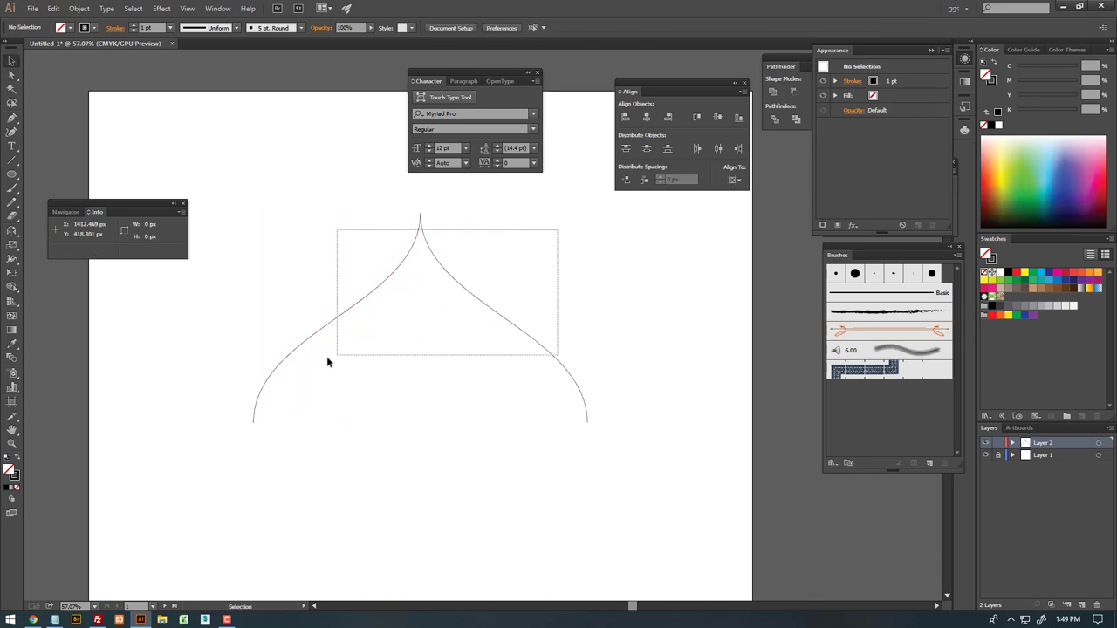
scroll(391, 310, "right", 1)
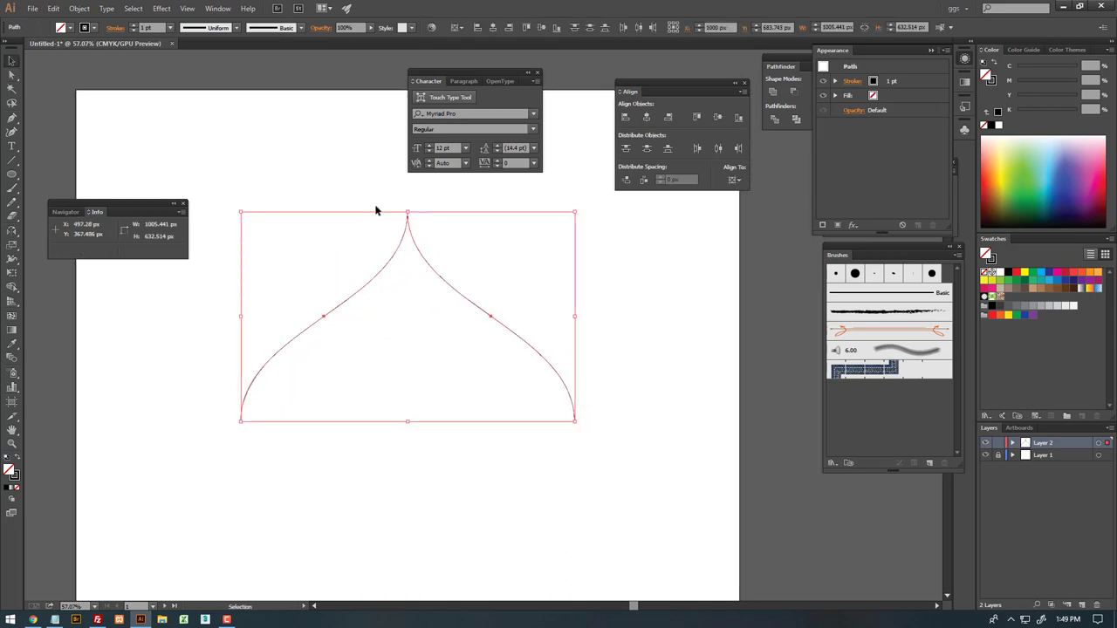
key("a")
left_click_drag(374, 180, 451, 242)
left_click(85, 8)
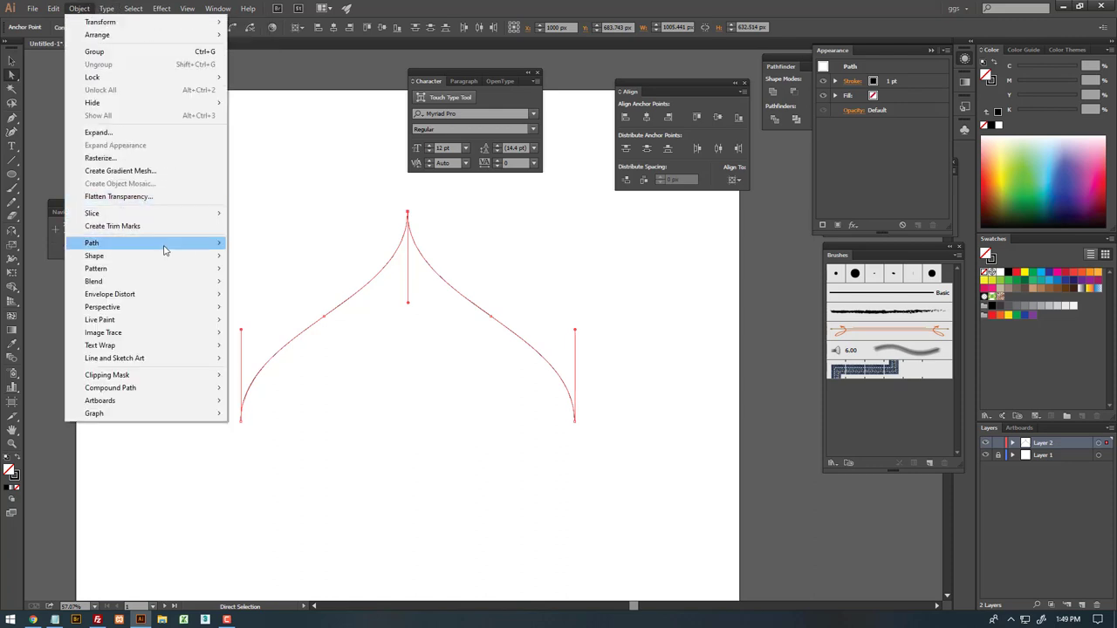
mouse_move(148, 242)
left_click(280, 244)
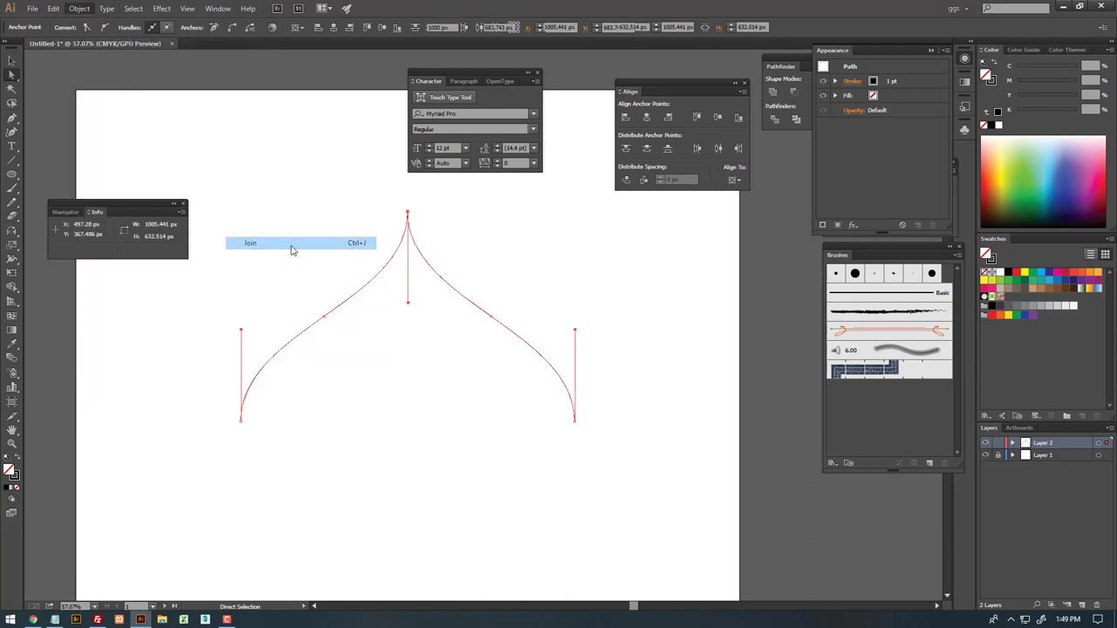
- Join the bottom ends into a flat base and fill the dome solid black
left_click_drag(223, 451, 703, 408)
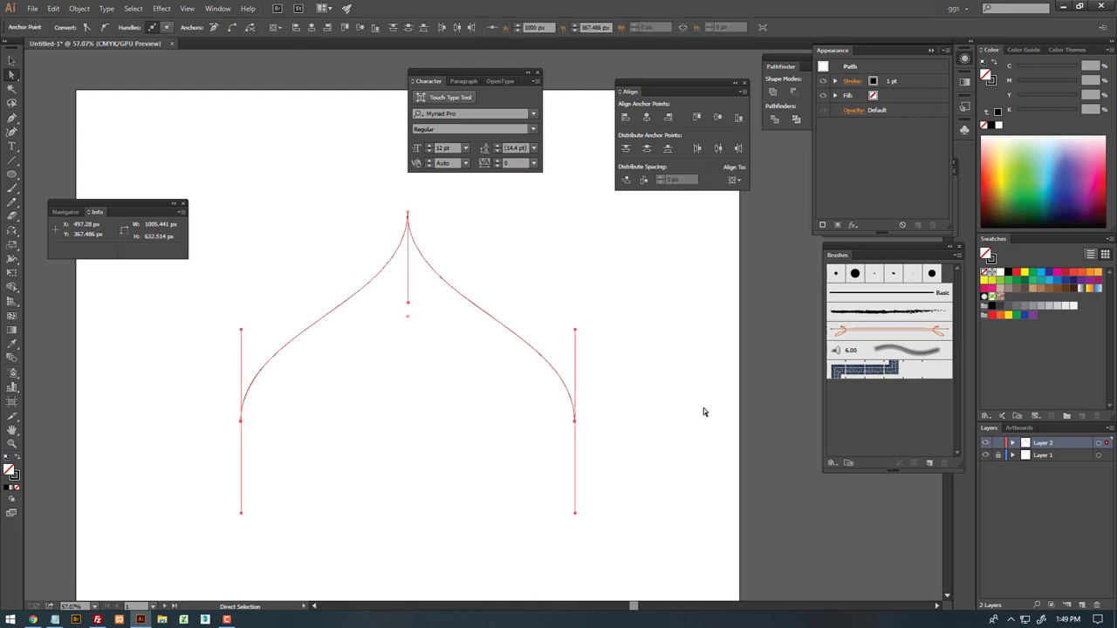
left_click(79, 8)
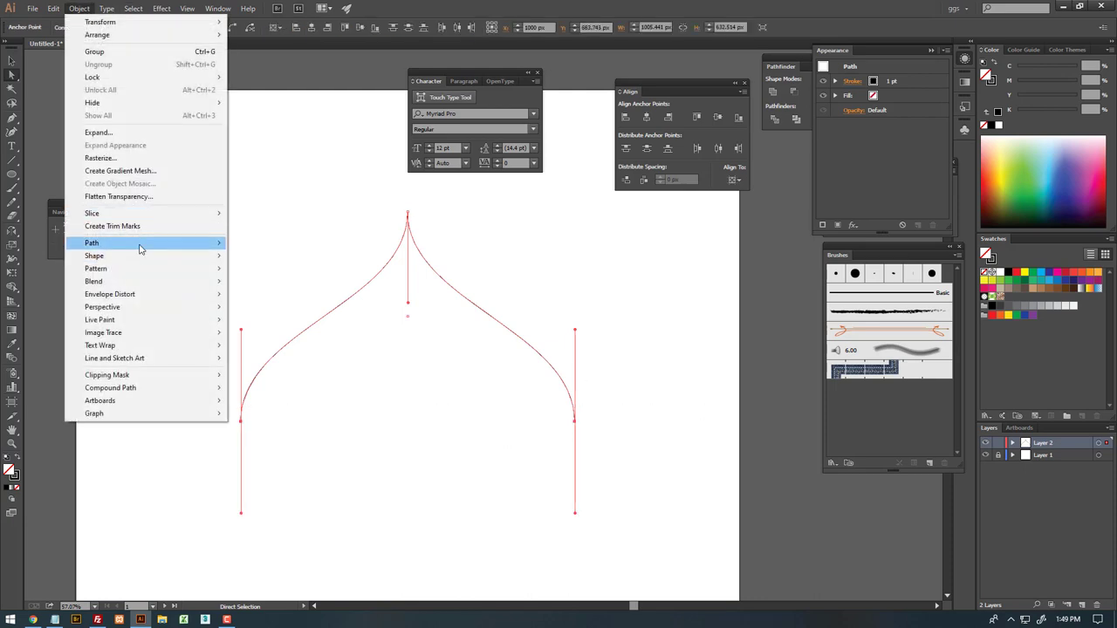
mouse_move(139, 243)
left_click(282, 246)
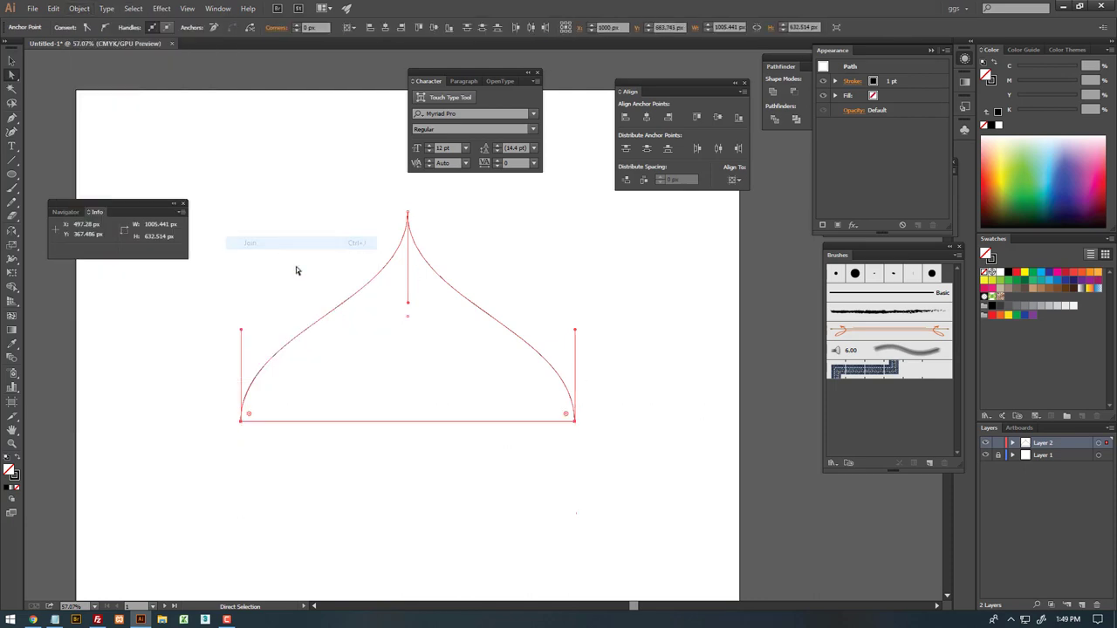
left_click(666, 304)
left_click_drag(666, 305, 409, 400)
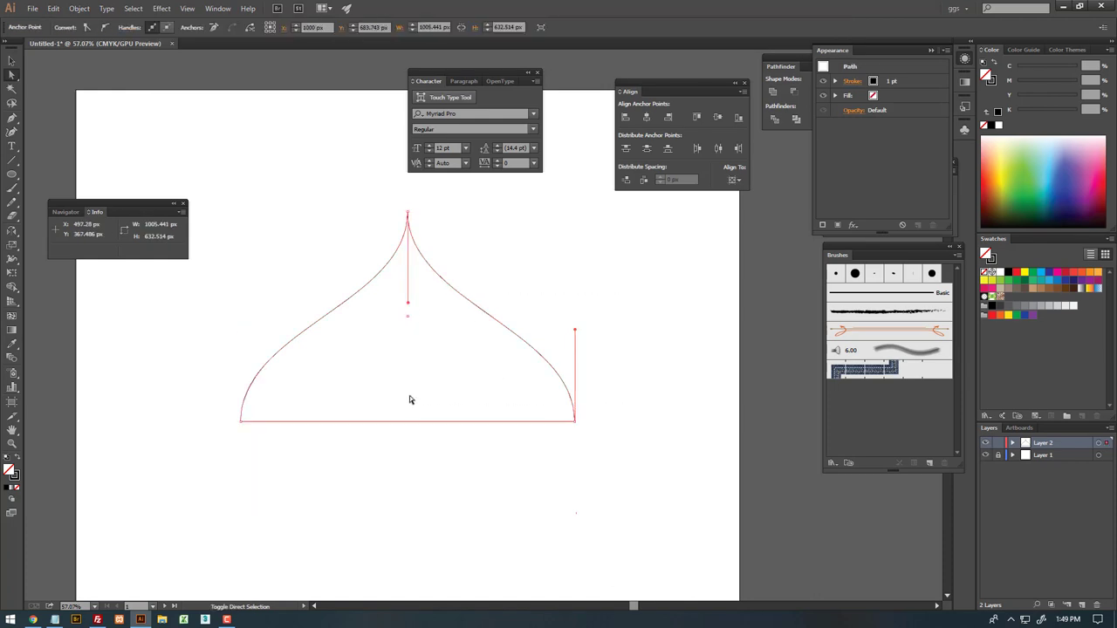
left_click(19, 459)
- Draw a wide black bar beneath the dome, centred horizontally with it
left_click(656, 275)
key("ctrl+minus")
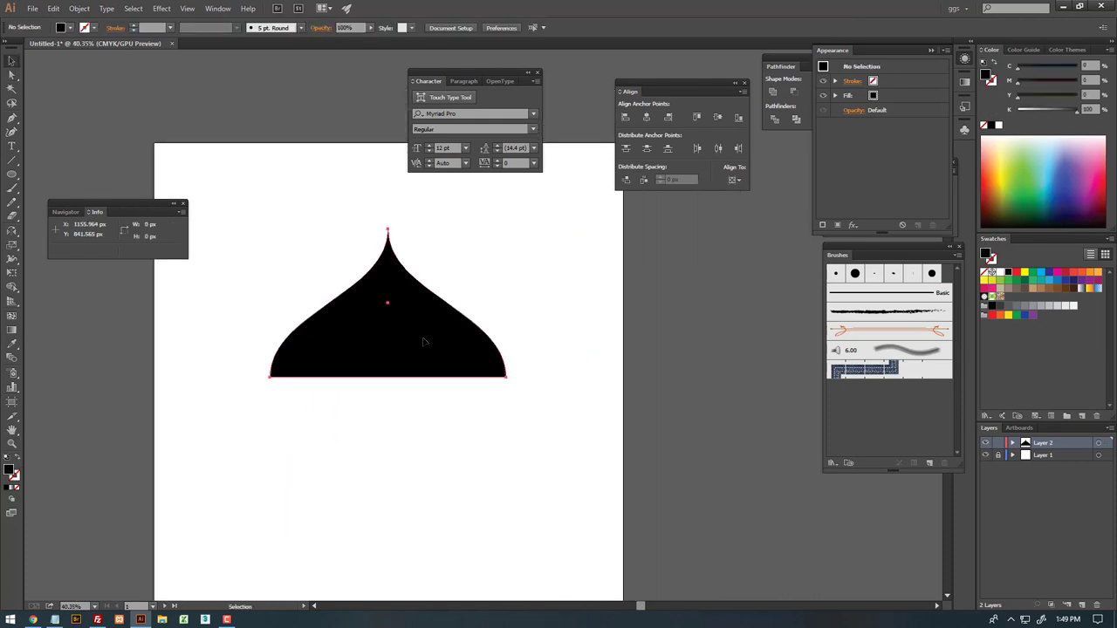
left_click(424, 342)
left_click(543, 316)
scroll(349, 262, "down", 1)
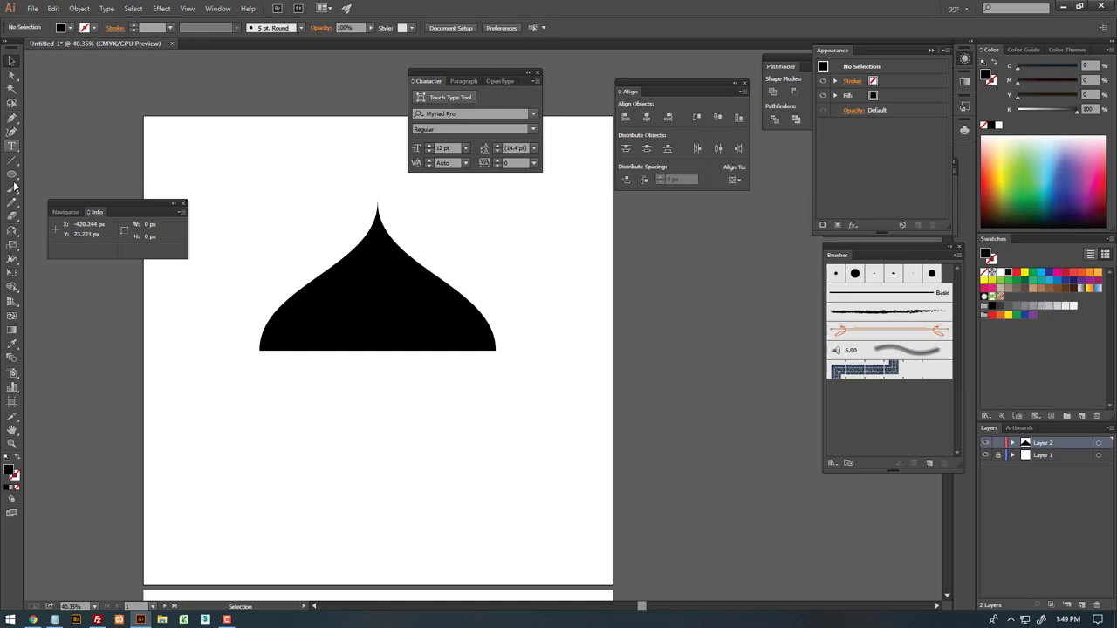
left_click_drag(10, 180, 52, 175)
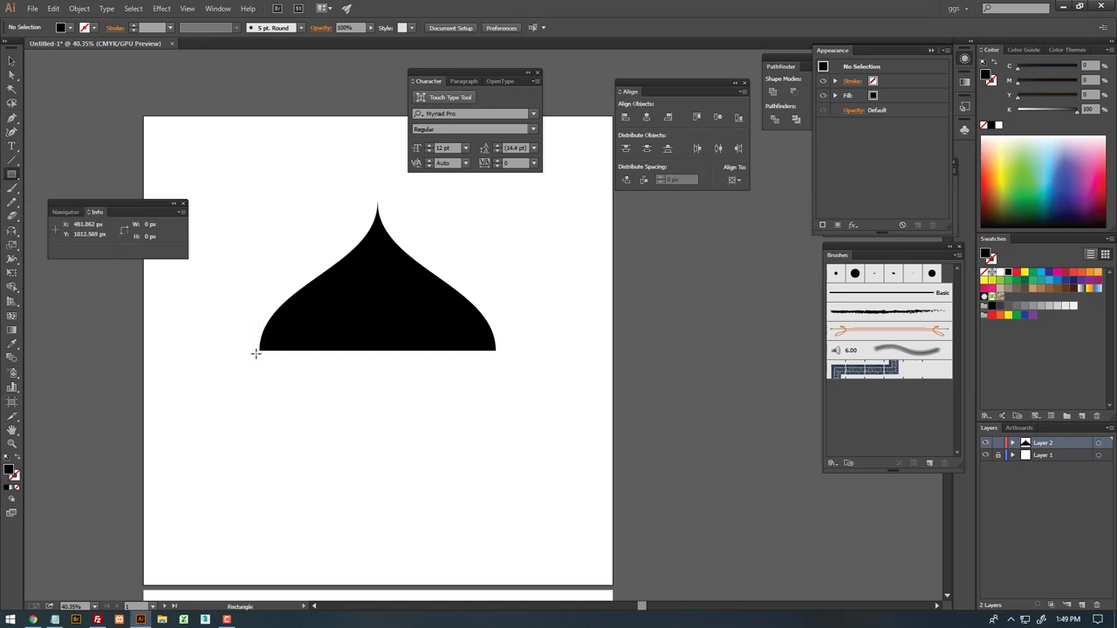
left_click_drag(259, 350, 521, 370)
key("v")
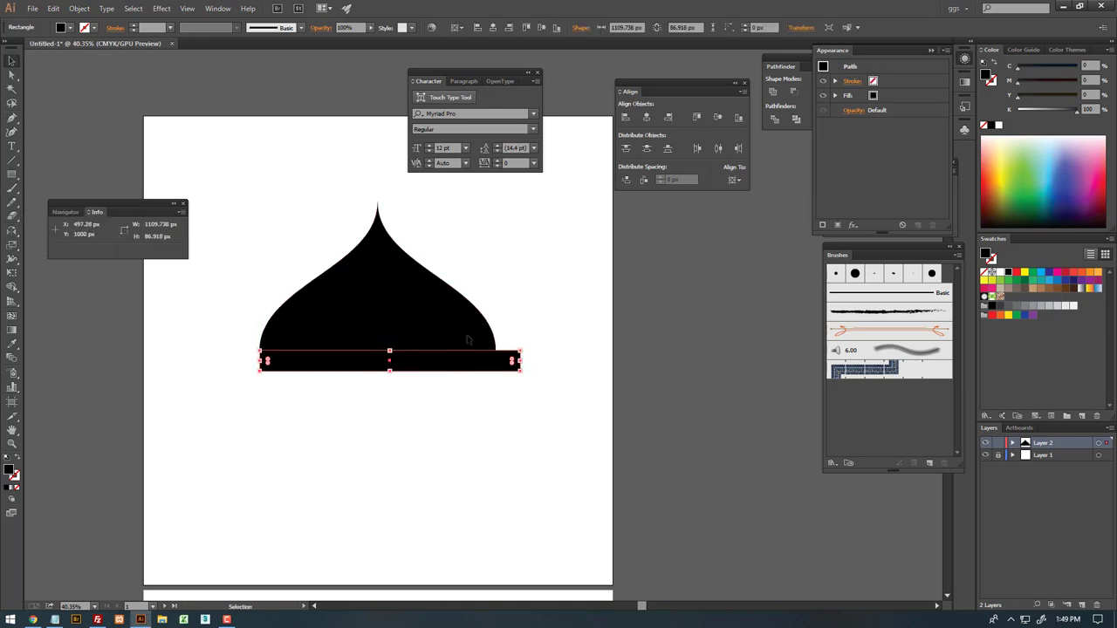
left_click(467, 339, "shift")
left_click(647, 117)
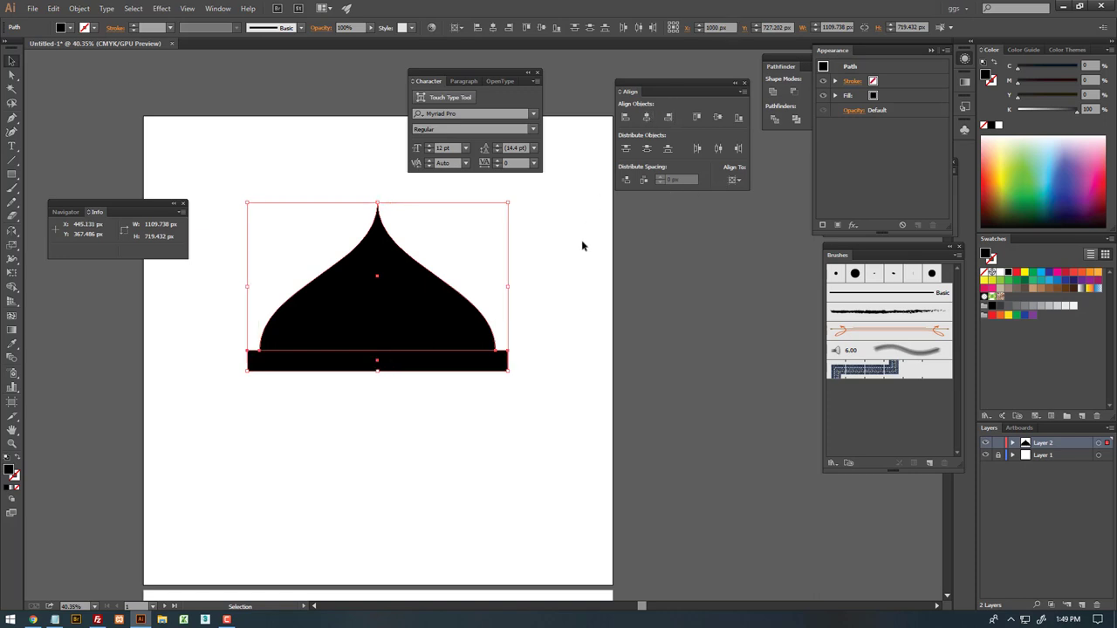
left_click(583, 244)
left_click(504, 367)
left_click(560, 330)
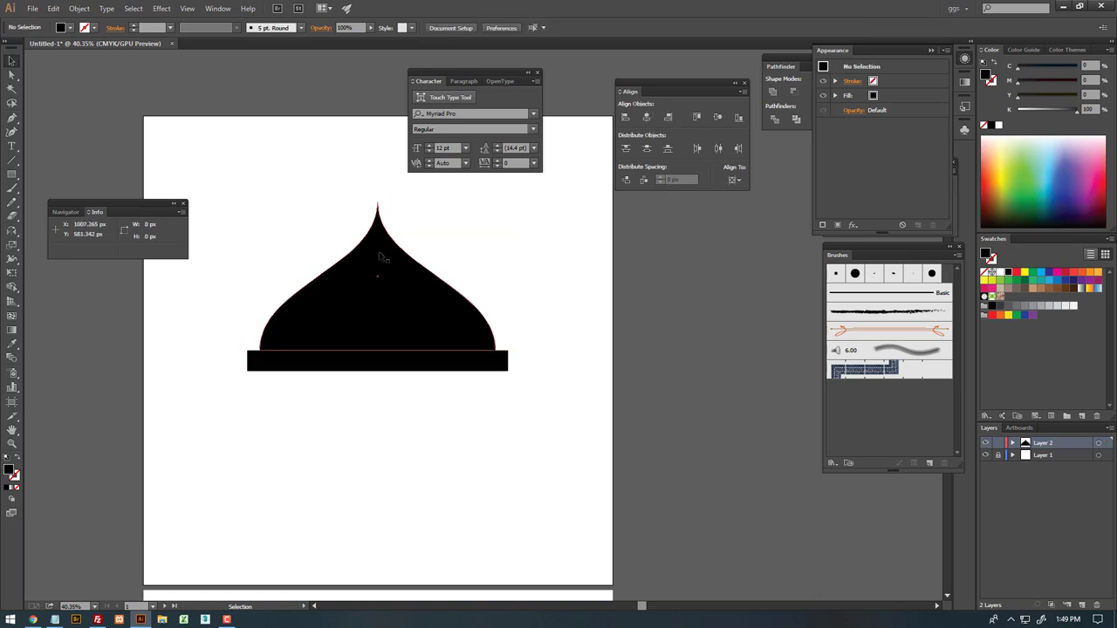
- Draw a black circle just above the dome's tip
left_click_drag(371, 183, 347, 214)
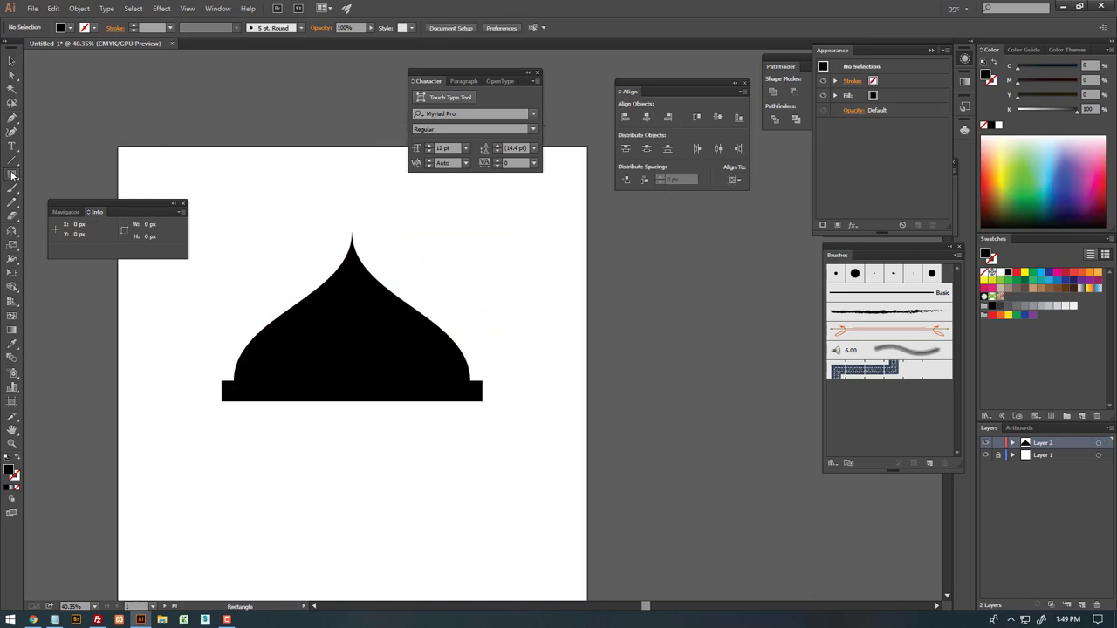
left_click_drag(11, 175, 48, 203)
left_click_drag(306, 166, 381, 241)
key("v")
mouse_move(338, 202)
left_mouse_down()
mouse_move(352, 203)
mouse_move(368, 178)
left_mouse_up()
- Cut a crescent with Pathfinder Minus Front, then shrink it onto the dome tip
scroll(382, 181, "right", 2)
scroll(382, 180, "up", 1)
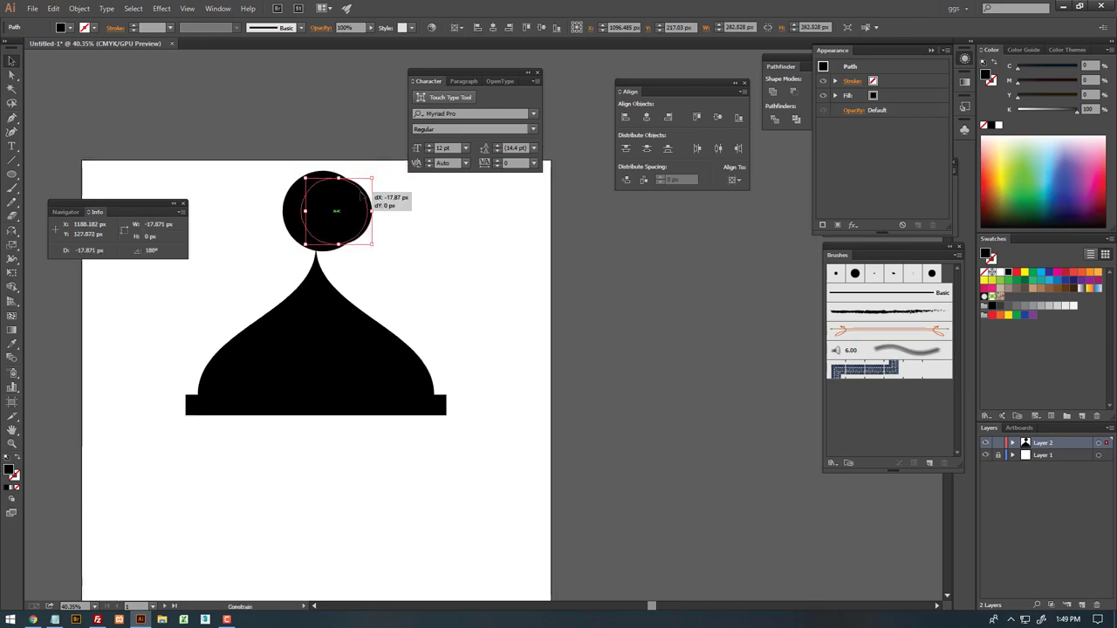
left_click(346, 184, "shift")
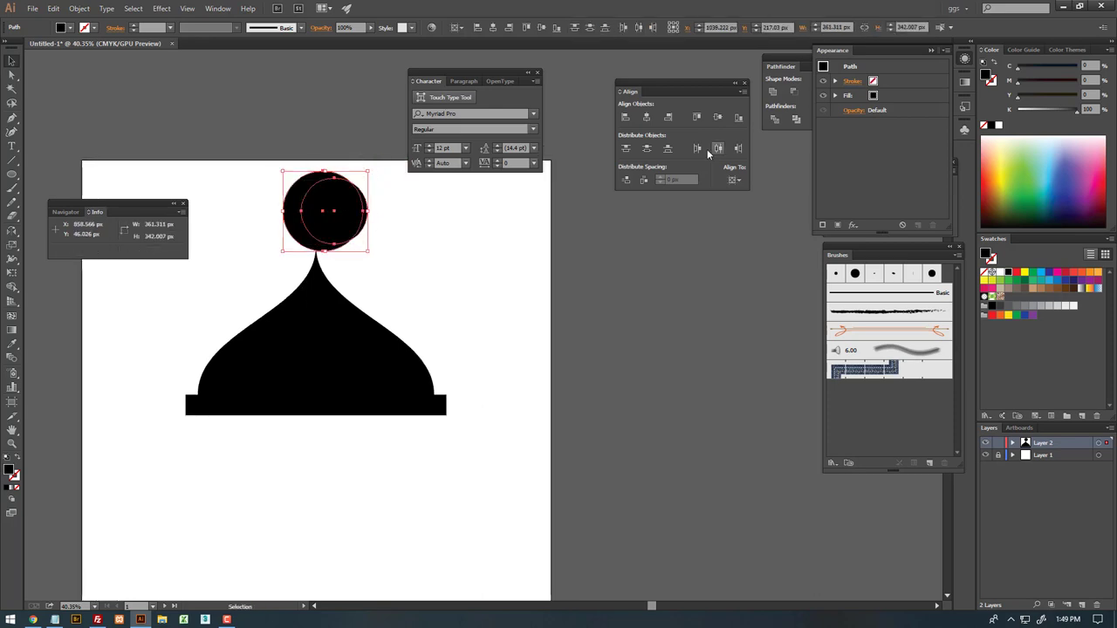
left_click(793, 95)
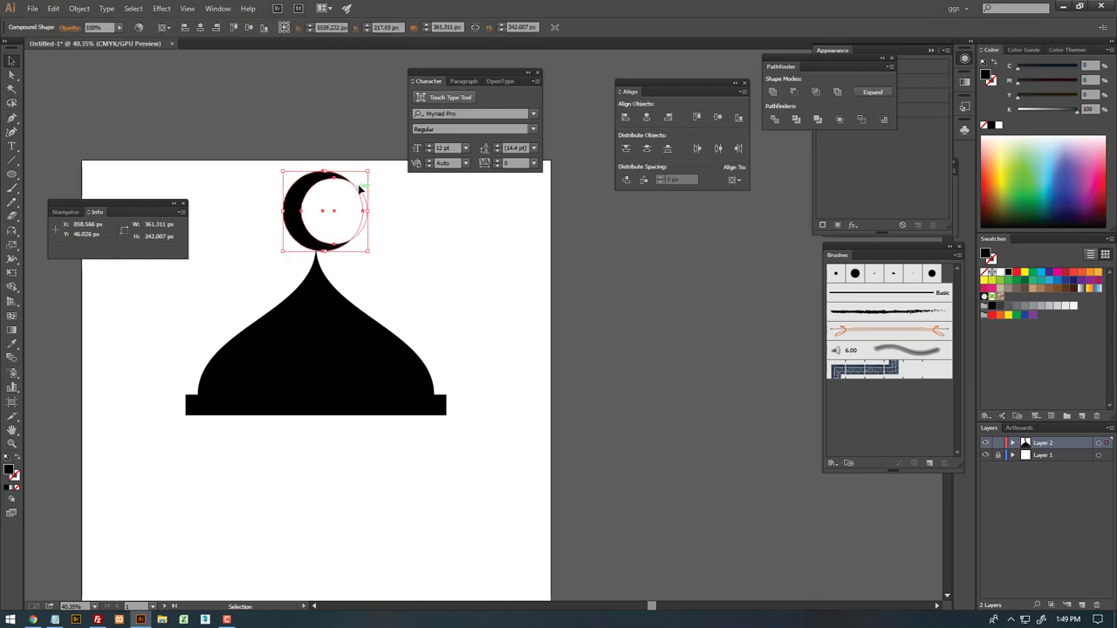
left_click_drag(369, 173, 318, 255)
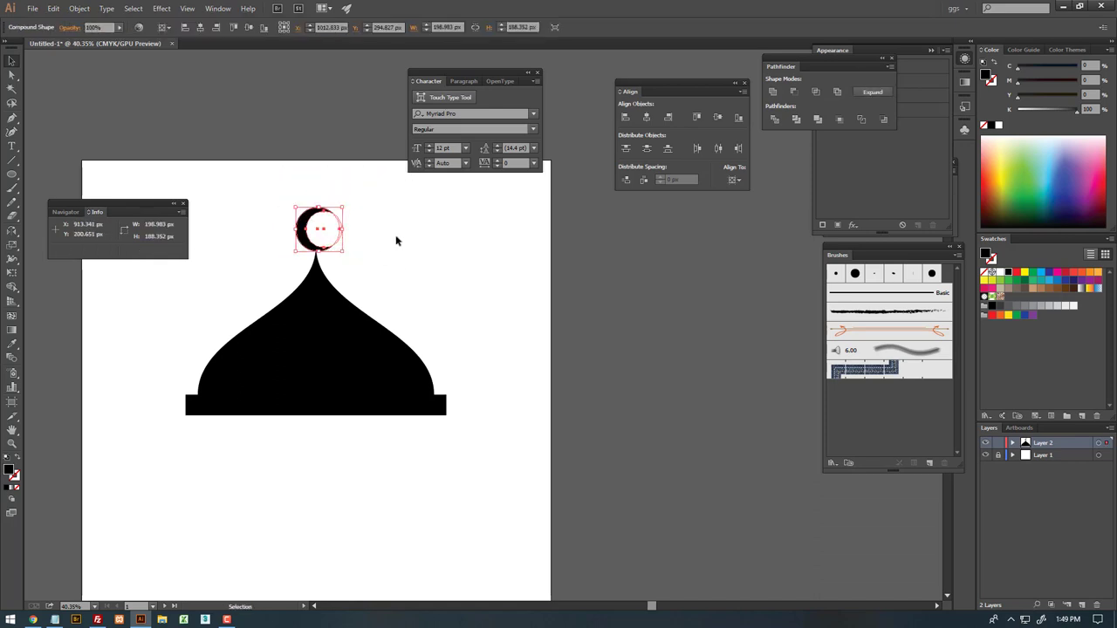
left_click(397, 239)
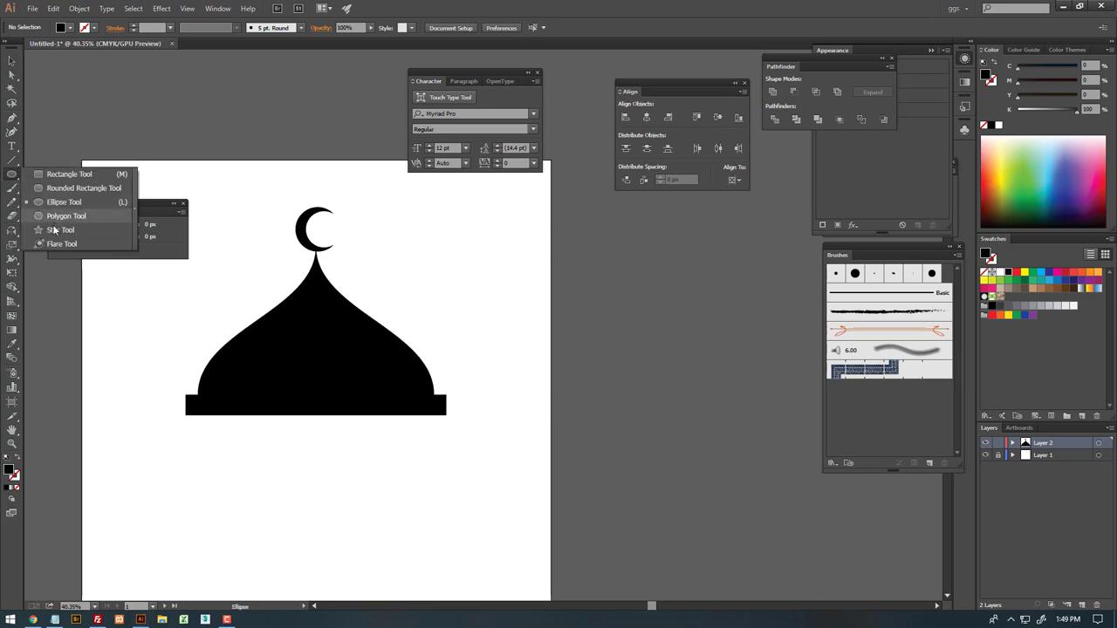
- Draw a black star and place it inside the crescent's opening
left_click_drag(16, 181, 69, 232)
mouse_move(416, 261)
left_mouse_down()
mouse_move(428, 280)
mouse_move(333, 230)
mouse_move(341, 221)
left_mouse_up()
key("v")
key("z")
mouse_move(235, 241)
left_mouse_down()
mouse_move(476, 250)
mouse_move(471, 223)
left_mouse_up()
key("v")
key("ctrl+shift+a")
left_click_drag(573, 292, 403, 304)
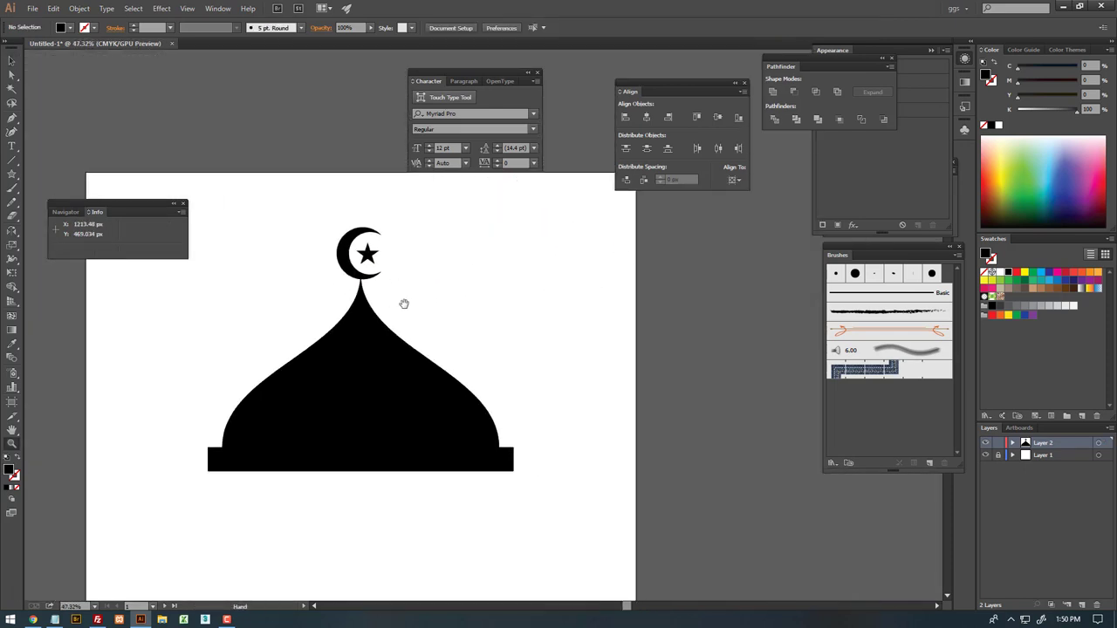
scroll(403, 303, "up", 3)
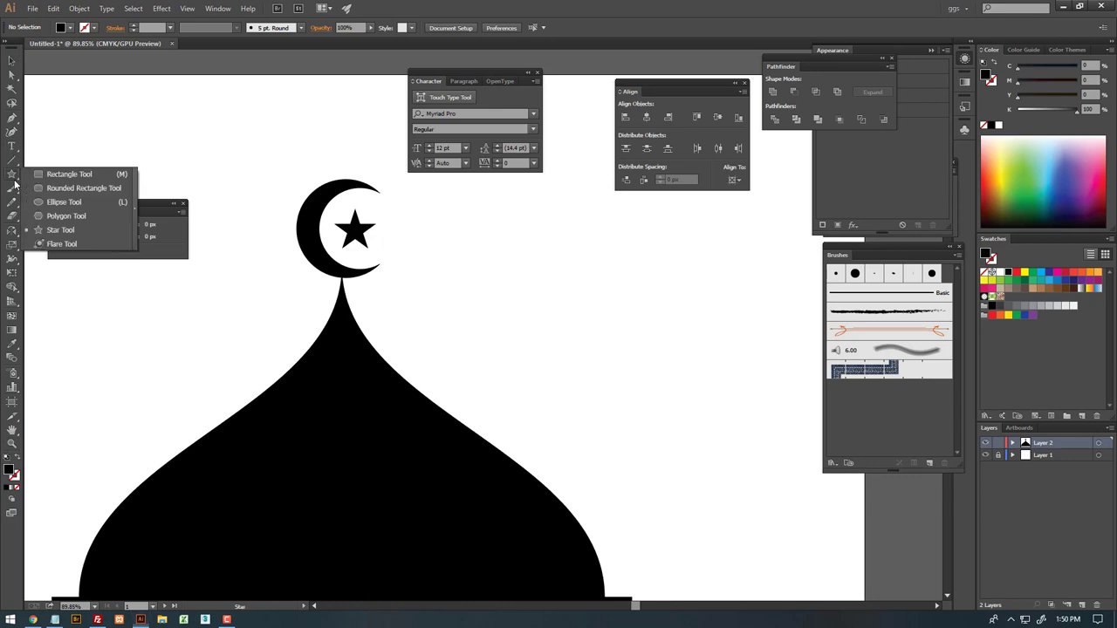
- Add a small circle at the dome tip, lift the crescent, and copy the circle below
left_click_drag(16, 186, 54, 195)
mouse_move(341, 296)
left_mouse_down()
mouse_move(354, 311)
mouse_move(356, 291)
left_mouse_up()
left_click(412, 249)
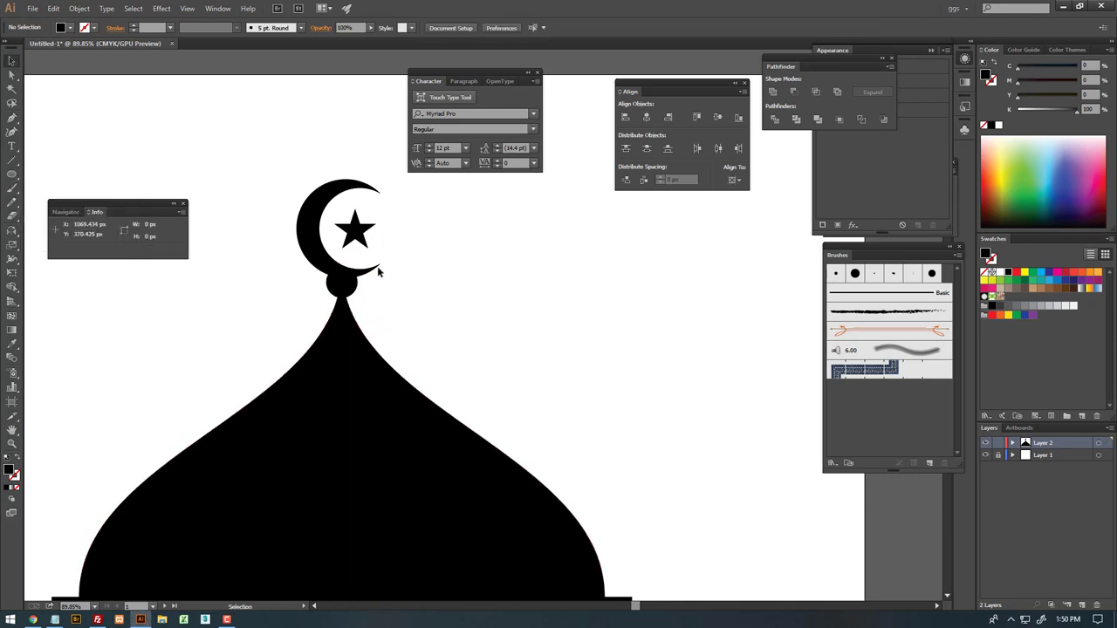
left_click(369, 249)
left_click(323, 231, "shift")
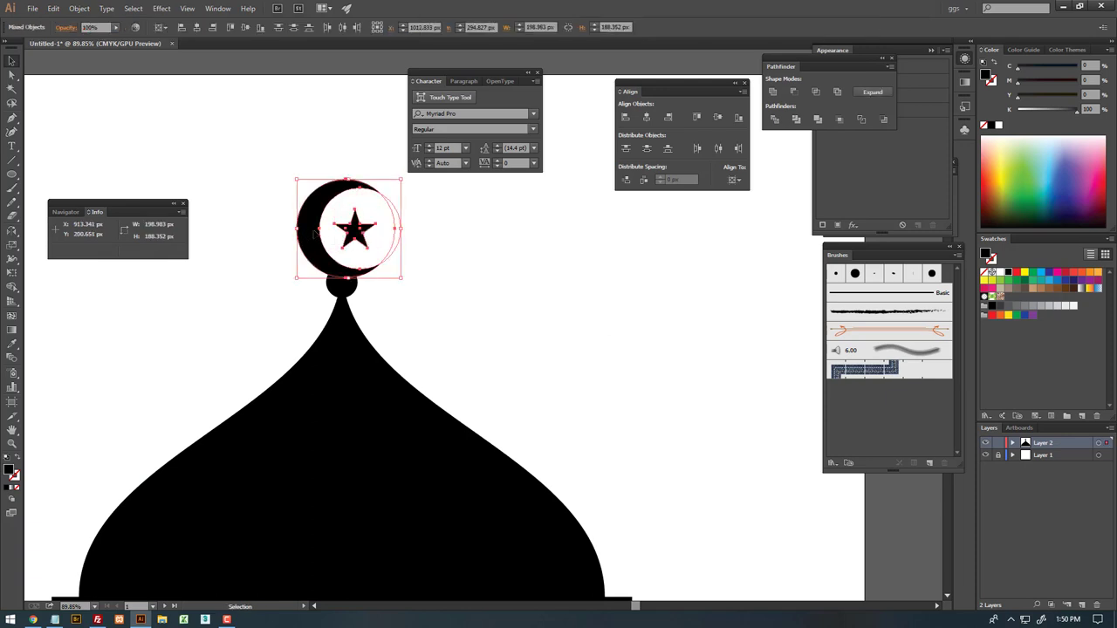
left_click_drag(315, 234, 315, 222)
left_click(356, 276)
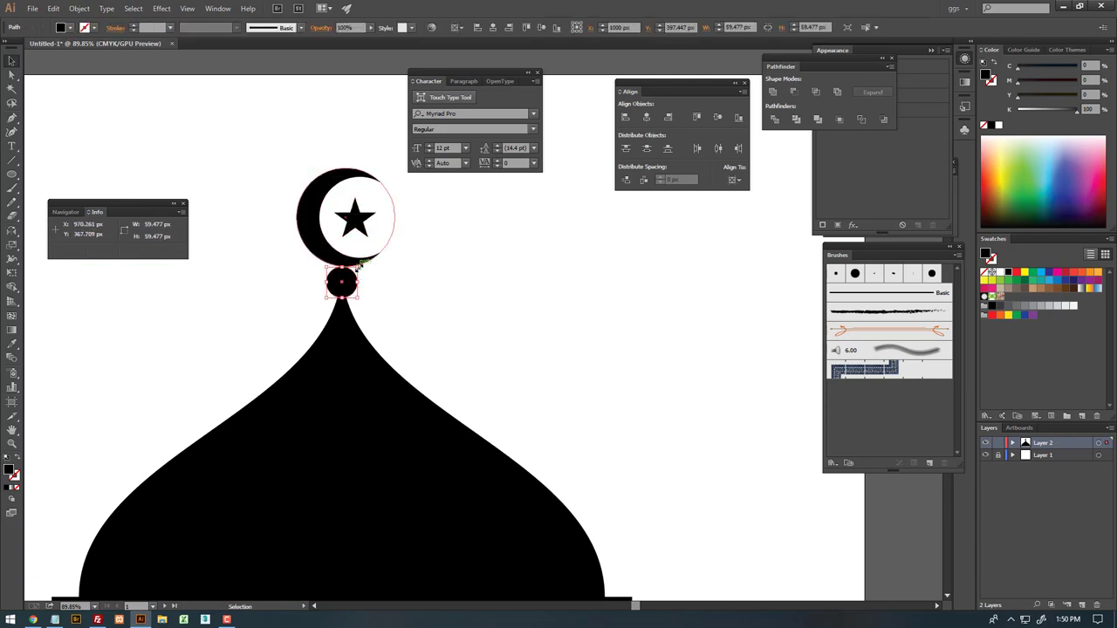
mouse_move(355, 277)
left_mouse_down()
mouse_move(352, 298)
mouse_move(342, 264)
left_mouse_up()
- Stretch the dome-tip circle upward toward the crescent
key("a")
key("v")
left_click(465, 263)
left_click(343, 284)
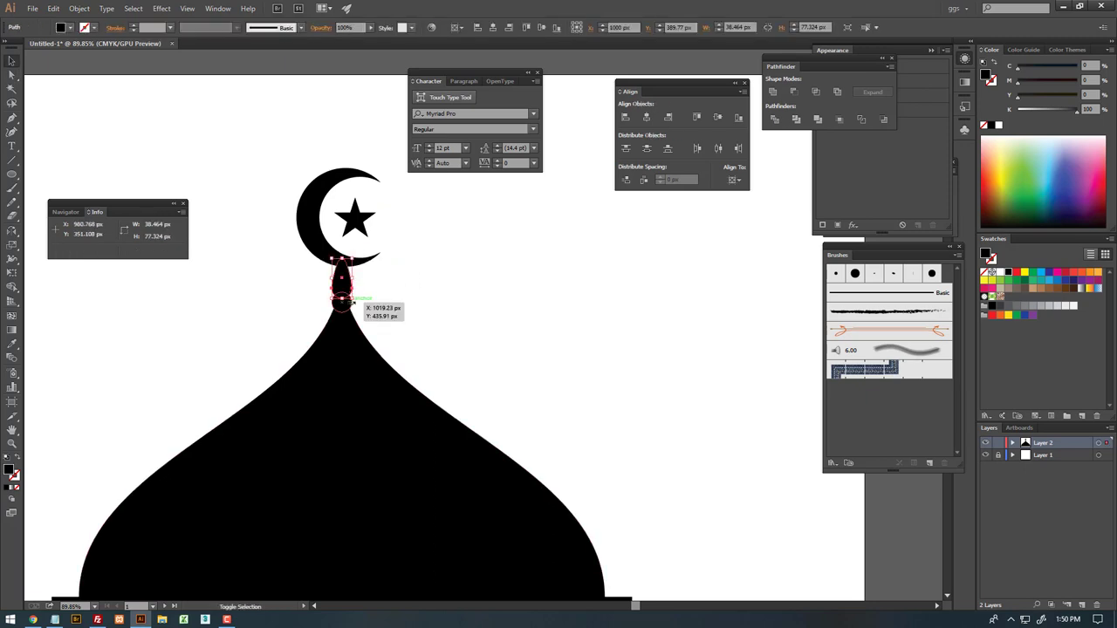
left_click(381, 242)
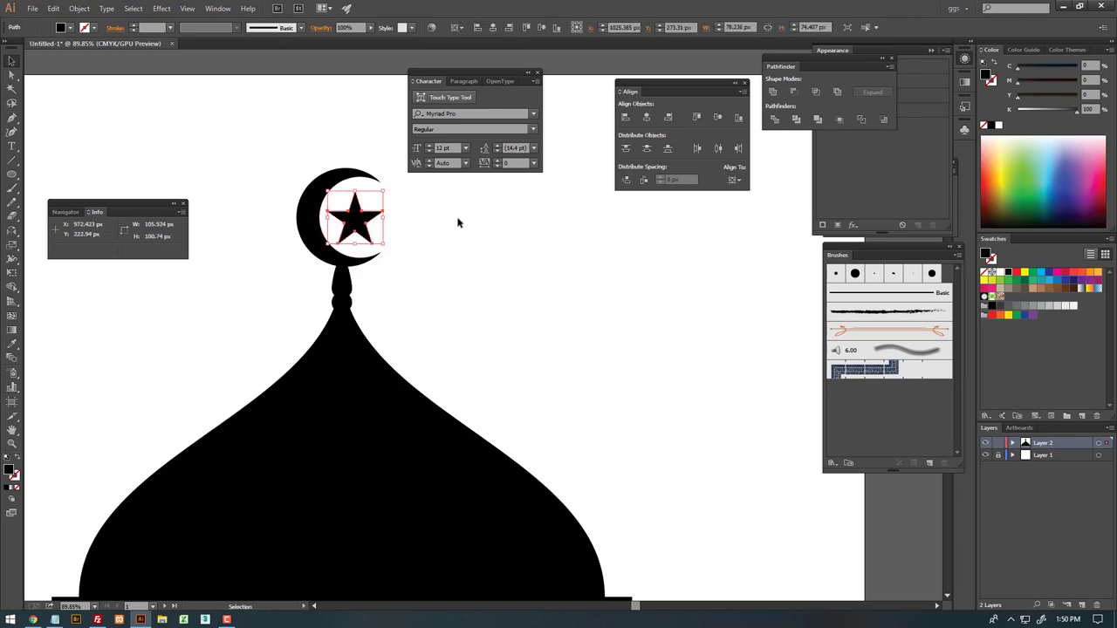
- Resize the crescent's inner cutting circle in isolation mode
double_click(349, 188)
left_click(363, 190)
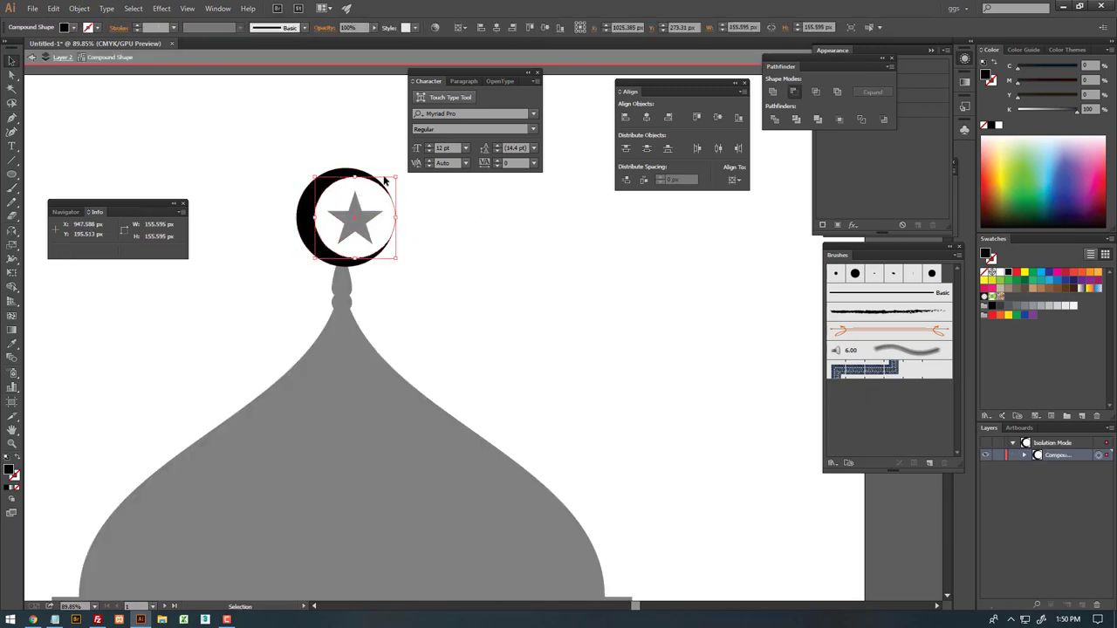
left_click_drag(395, 181, 407, 174)
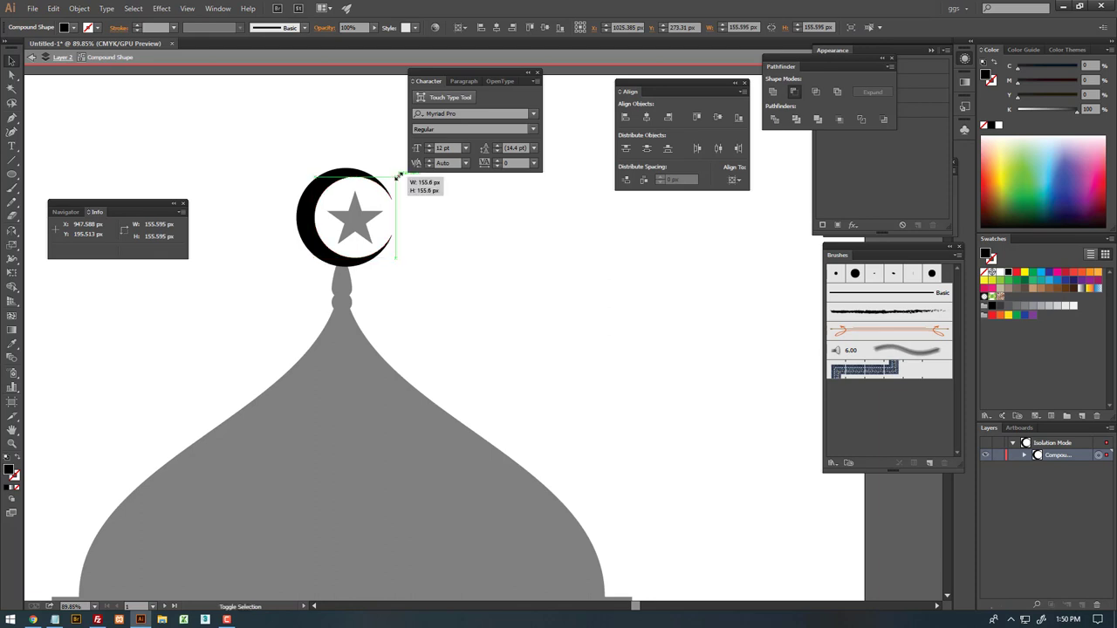
double_click(466, 247)
- Scale both finial pieces slimmer and shorter
left_click(504, 244, "alt")
left_click(516, 314)
left_click(488, 297)
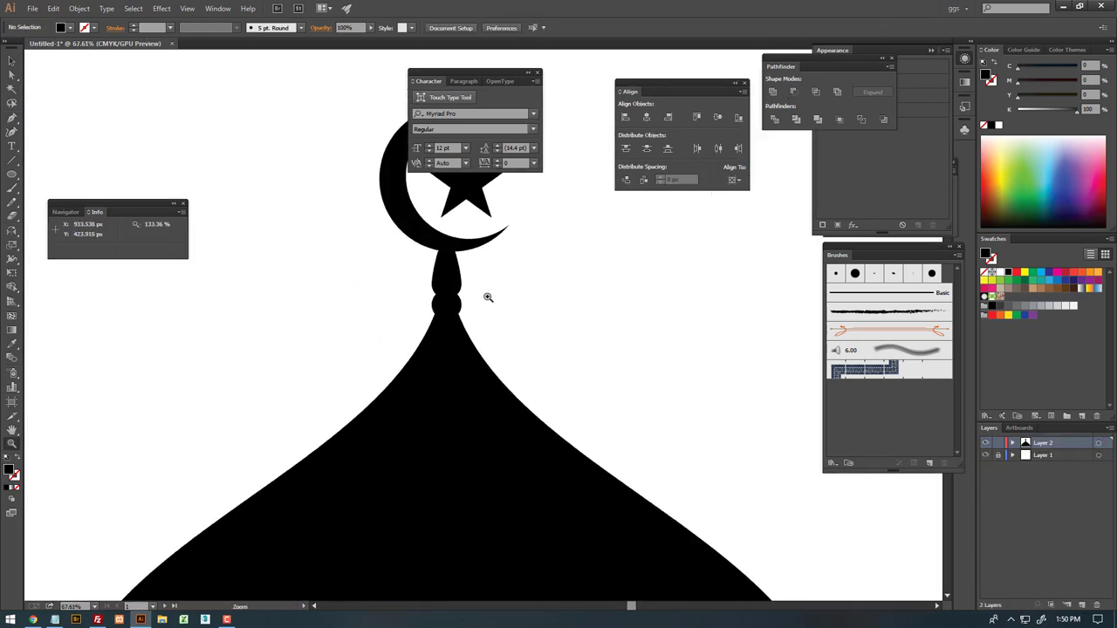
left_click(460, 300, "shift")
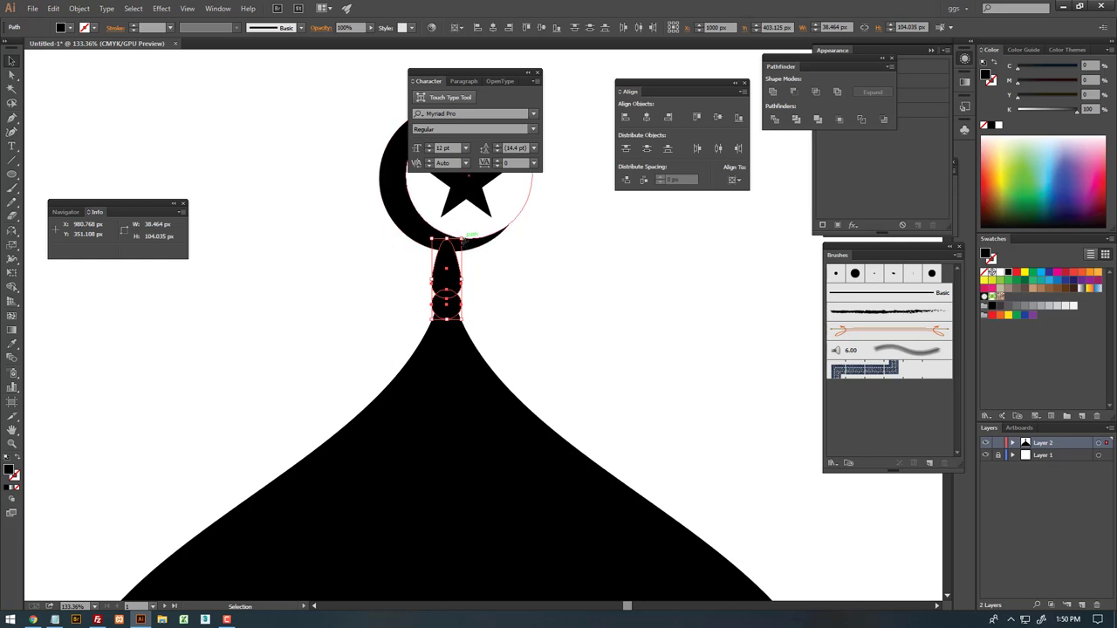
left_click_drag(468, 234, 467, 245)
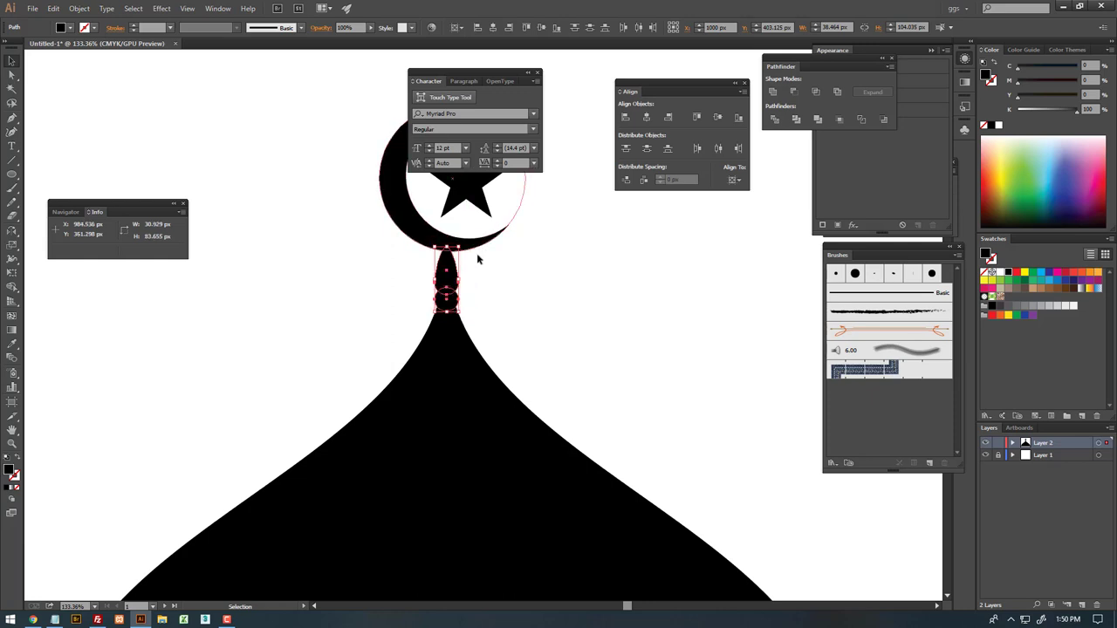
left_click(525, 269)
scroll(588, 250, "down", 3)
- Expand the crescent-and-star compound shape into plain paths
scroll(314, 314, "down", 1)
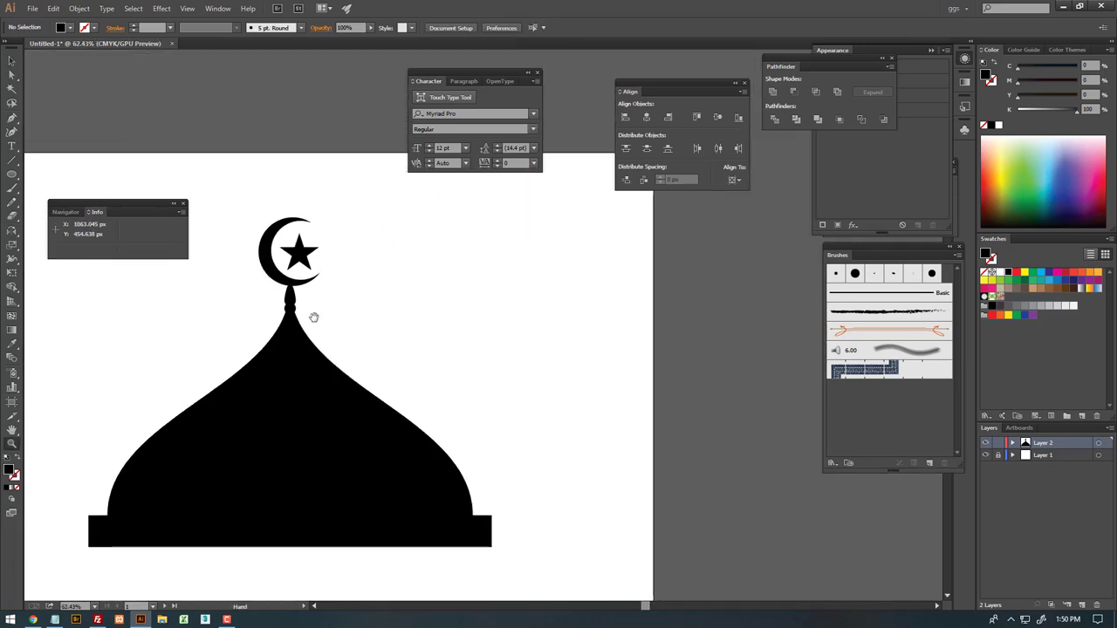
left_click_drag(314, 314, 354, 278)
key("v")
left_click_drag(297, 166, 367, 228)
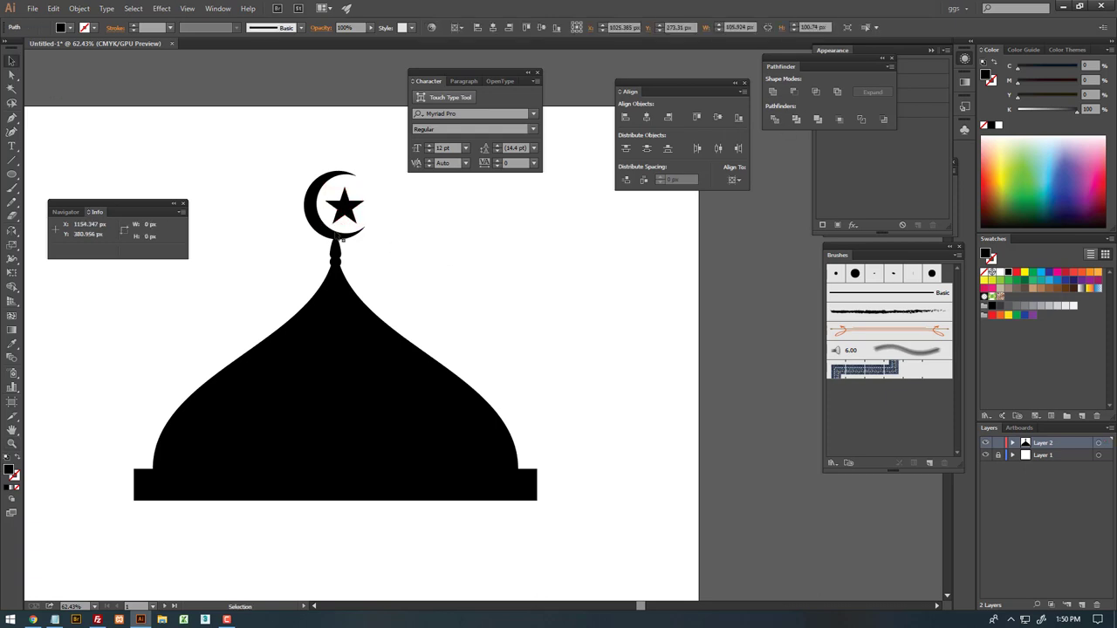
left_click(815, 92, "alt")
left_click(877, 97)
left_click(356, 212)
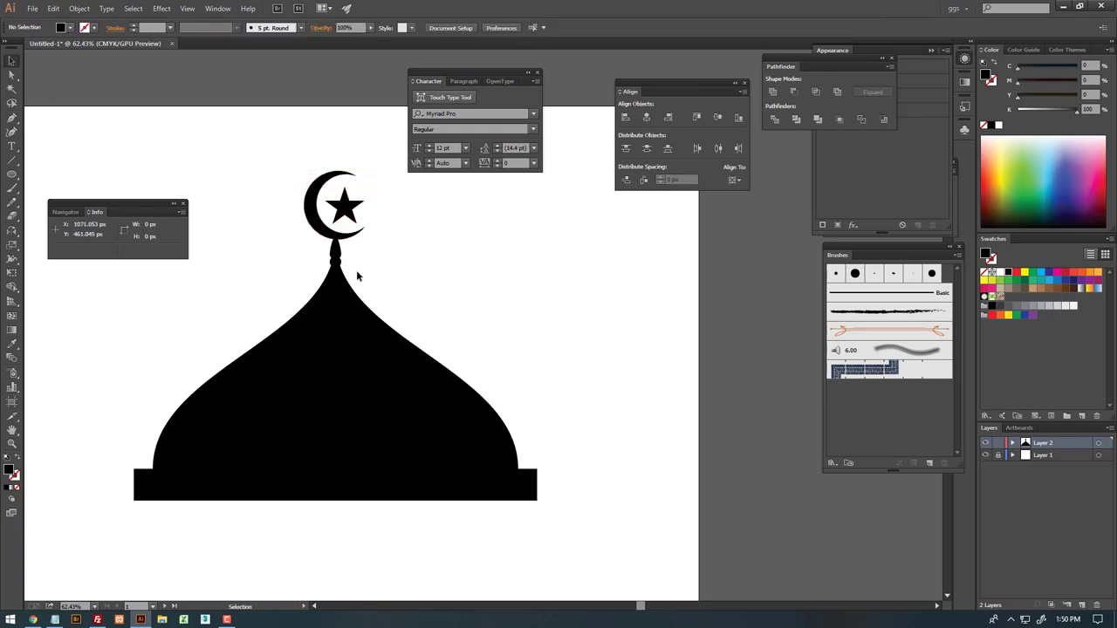
- Round the base bar's corners and widen it evenly from its centre
scroll(506, 375, "down", 2)
left_click(542, 431)
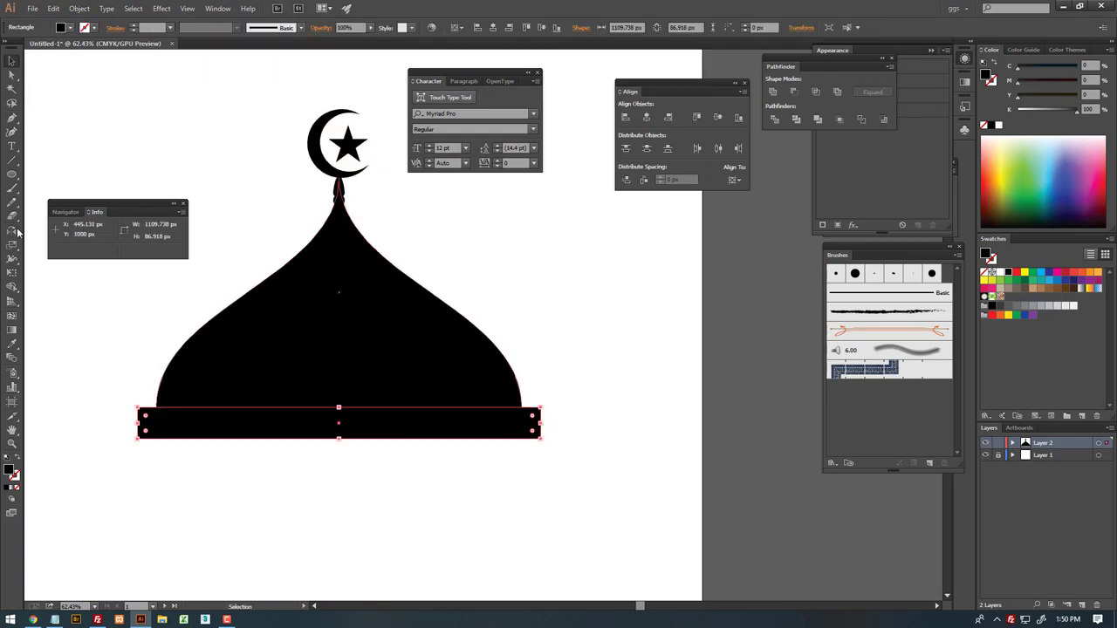
key("a")
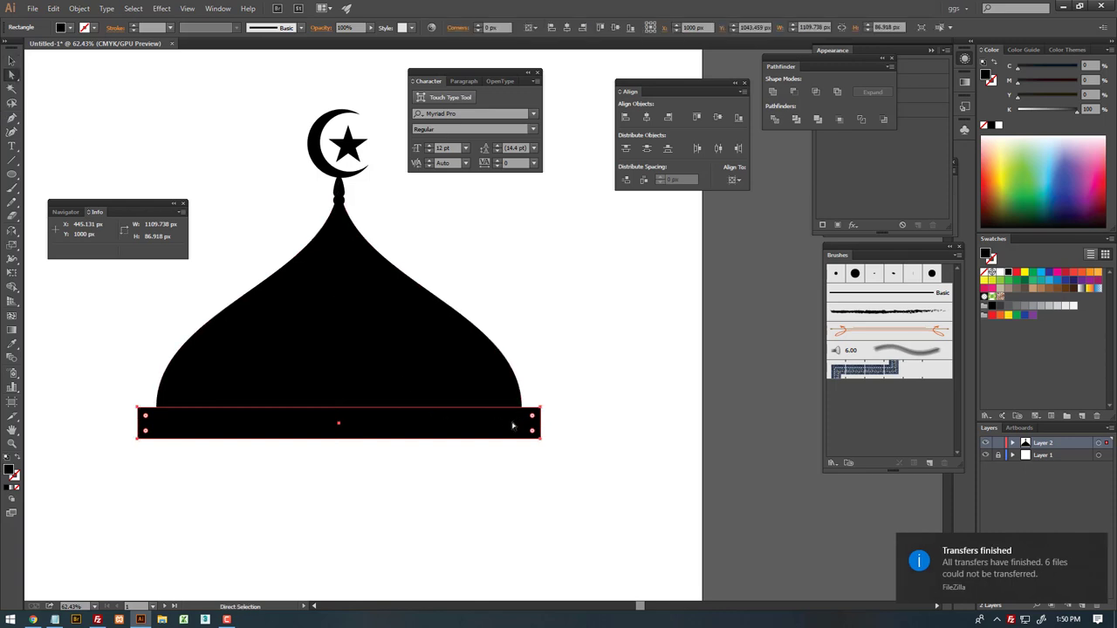
mouse_move(535, 415)
left_mouse_down()
mouse_move(152, 385)
mouse_move(158, 423)
mouse_move(231, 480)
left_mouse_up()
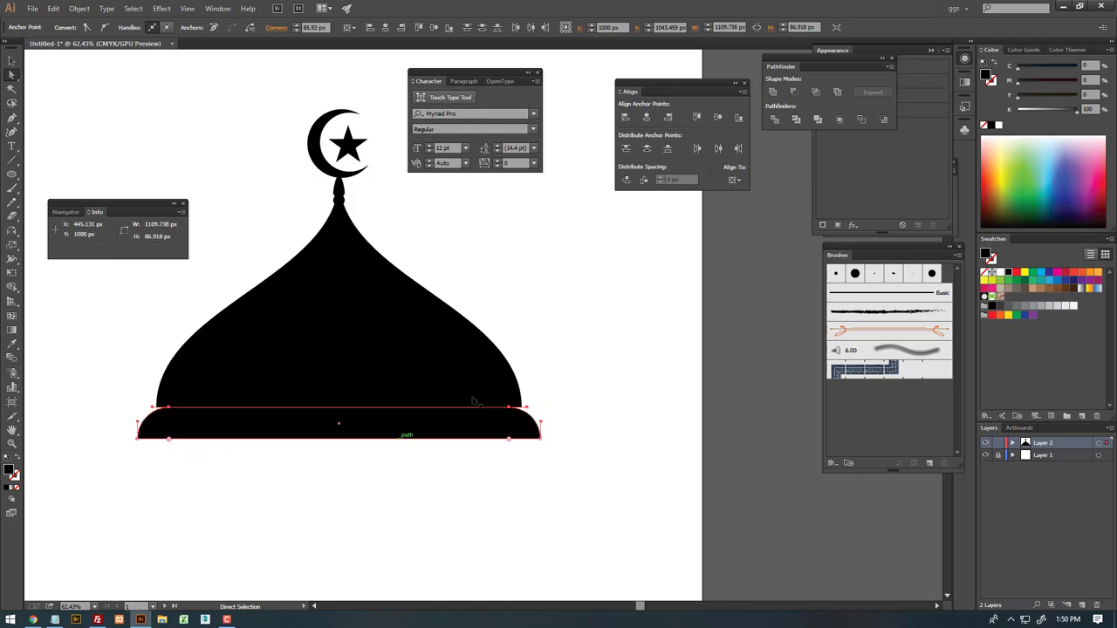
key("v")
left_click(553, 342)
left_click(523, 433)
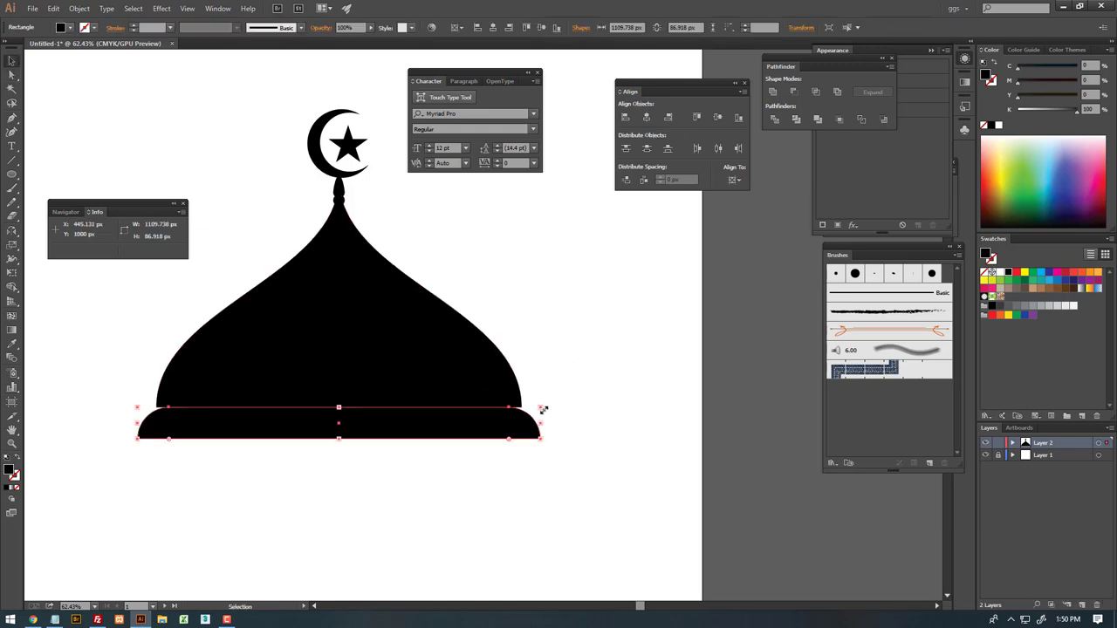
left_click_drag(542, 409, 573, 406)
left_click(599, 356)
- Draw a rectangle and centre it beneath the dome, using the dome as reference
scroll(549, 323, "down", 2)
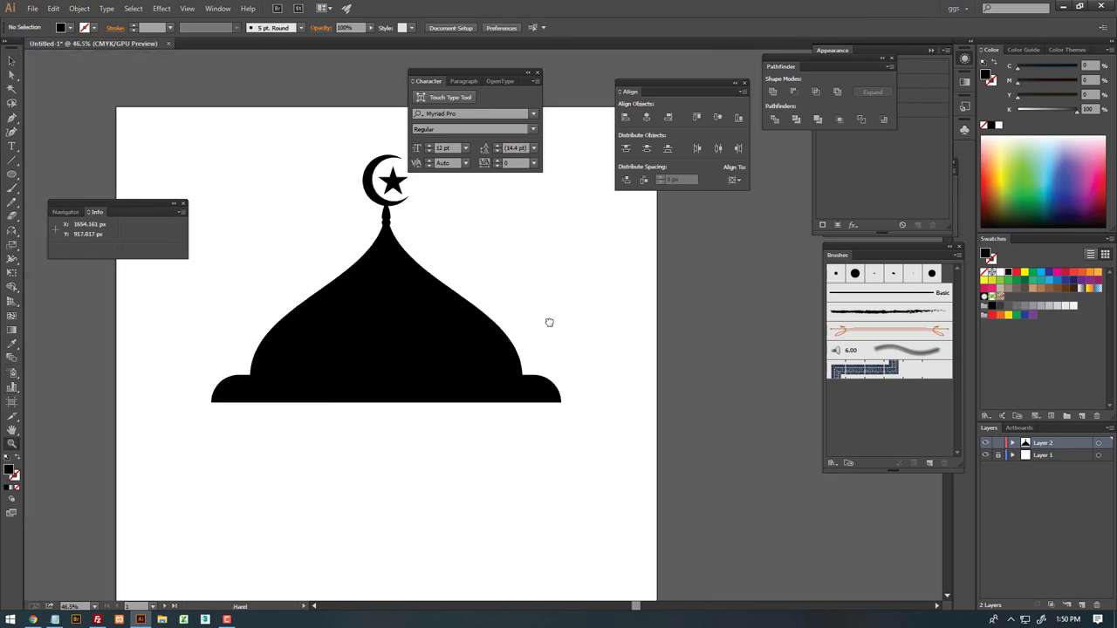
scroll(549, 323, "down", 1)
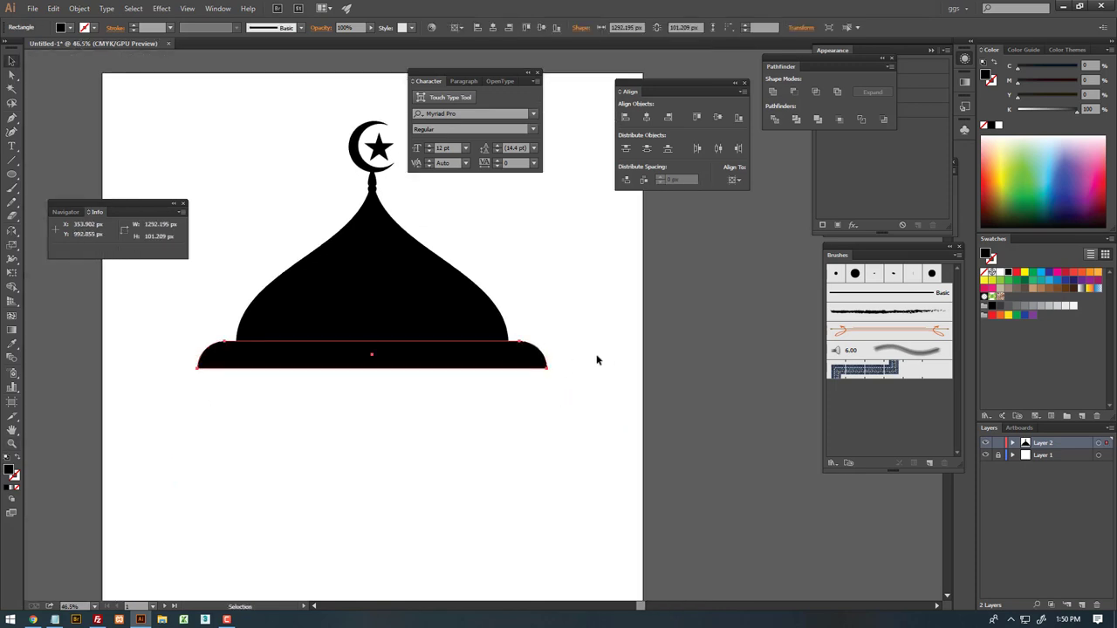
key("m")
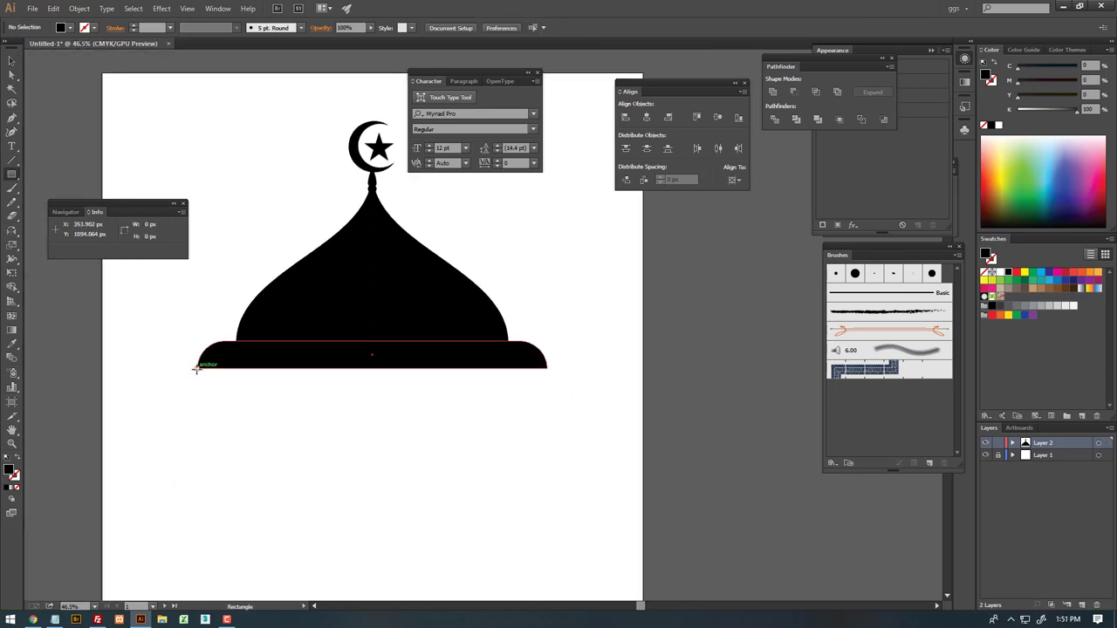
mouse_move(196, 369)
left_mouse_down()
mouse_move(595, 410)
mouse_move(538, 404)
left_mouse_up()
key("v")
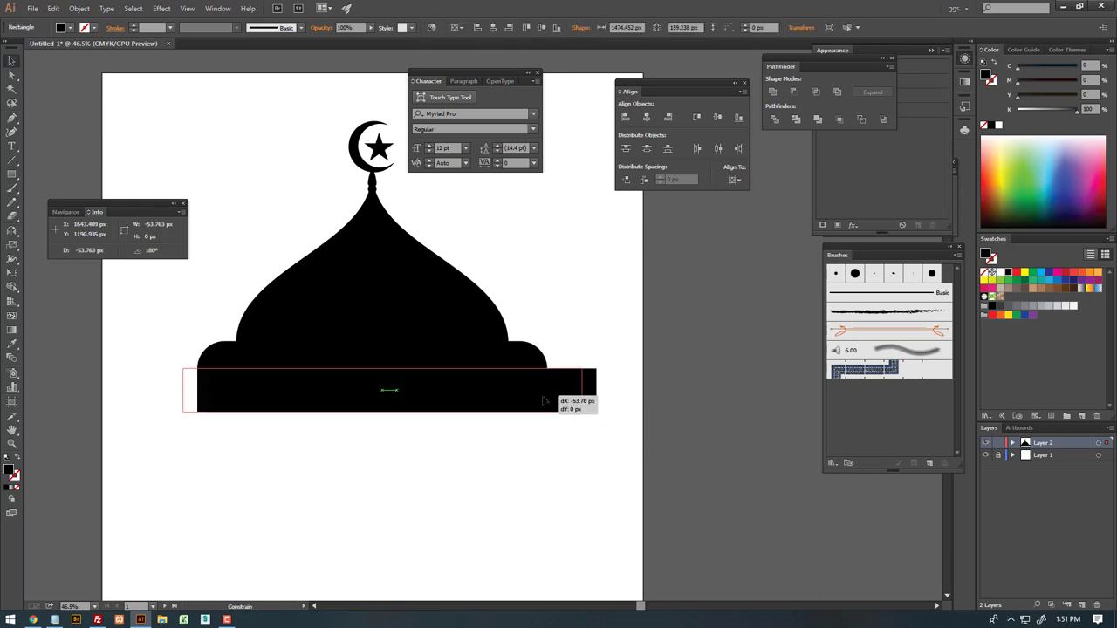
left_click(599, 337)
left_click_drag(555, 455, 368, 308)
left_click(368, 308)
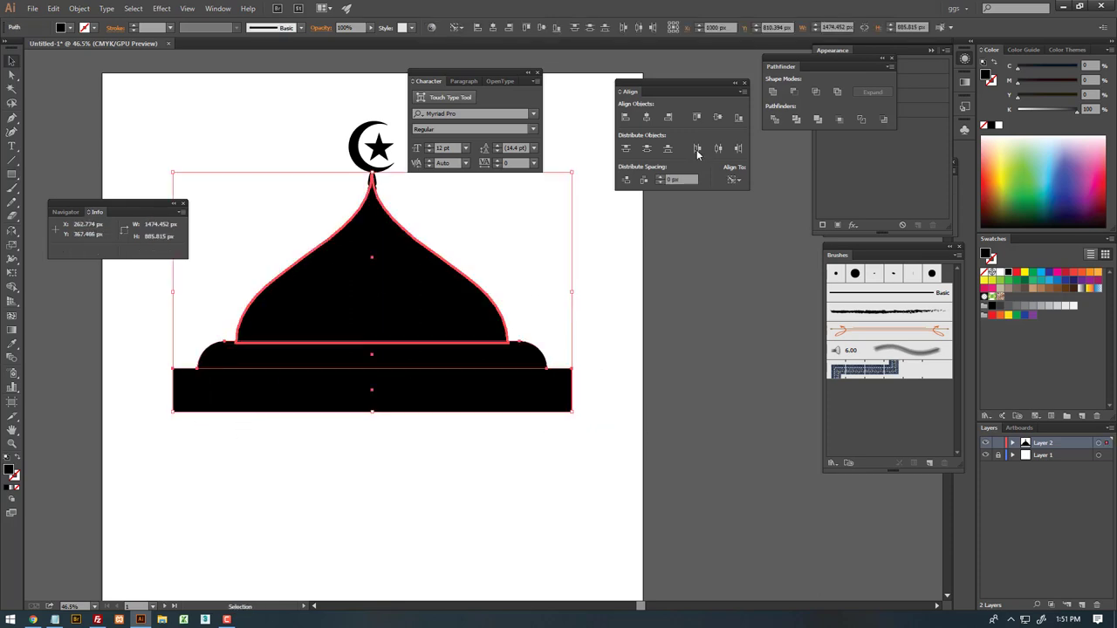
left_click(593, 287)
- Scale the whole mosque down and stretch the rectangle into a tall body
scroll(413, 345, "down", 1)
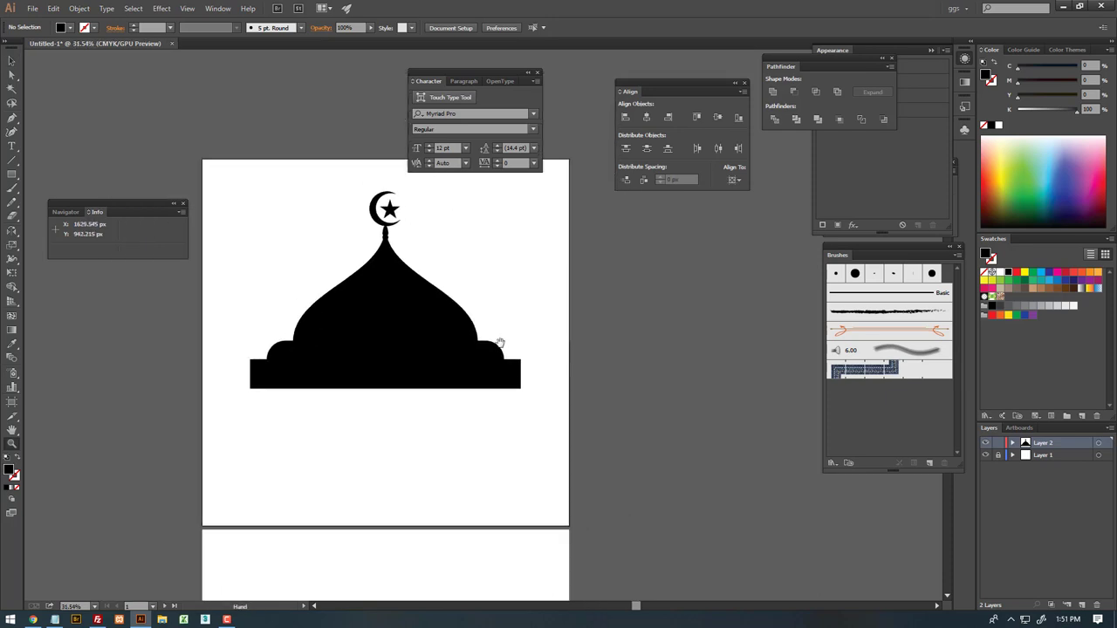
mouse_move(212, 434)
left_mouse_down()
mouse_move(576, 194)
mouse_move(526, 262)
left_mouse_up()
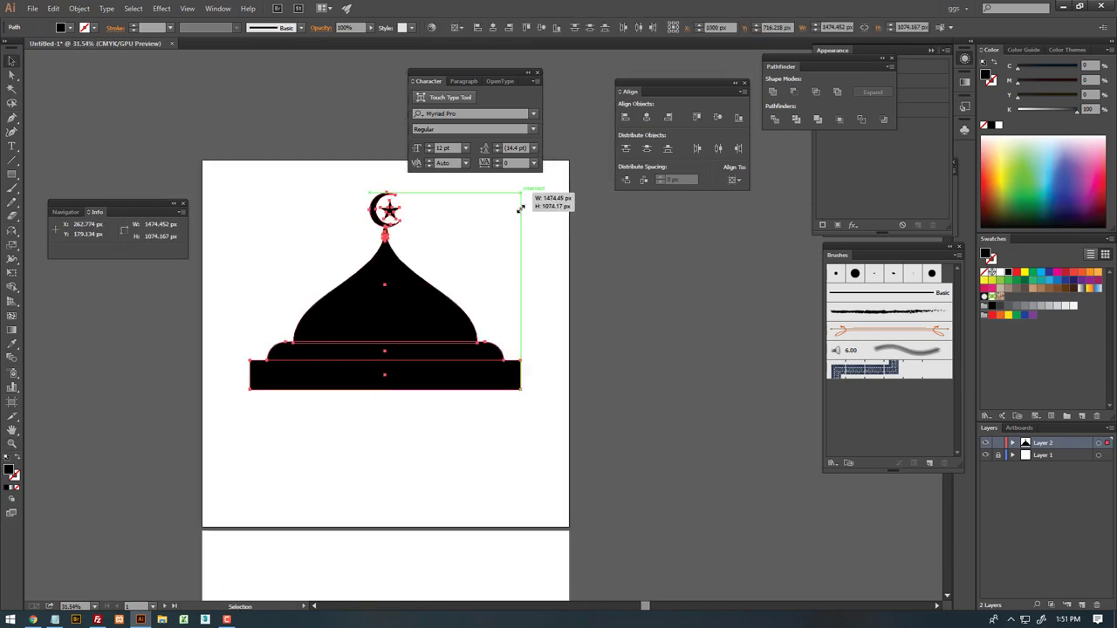
left_click(528, 282)
scroll(488, 282, "down", 1)
left_click(417, 286)
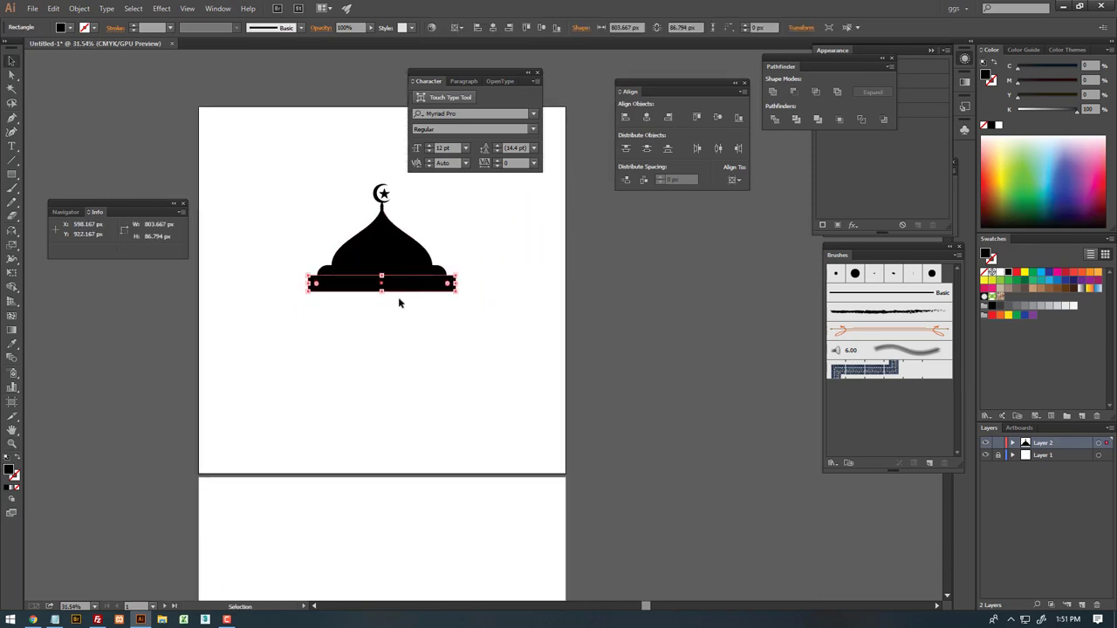
left_click_drag(384, 294, 384, 410)
- Alt-drag a copy of the dome into the mosque's black body and fill it white
left_click(576, 264)
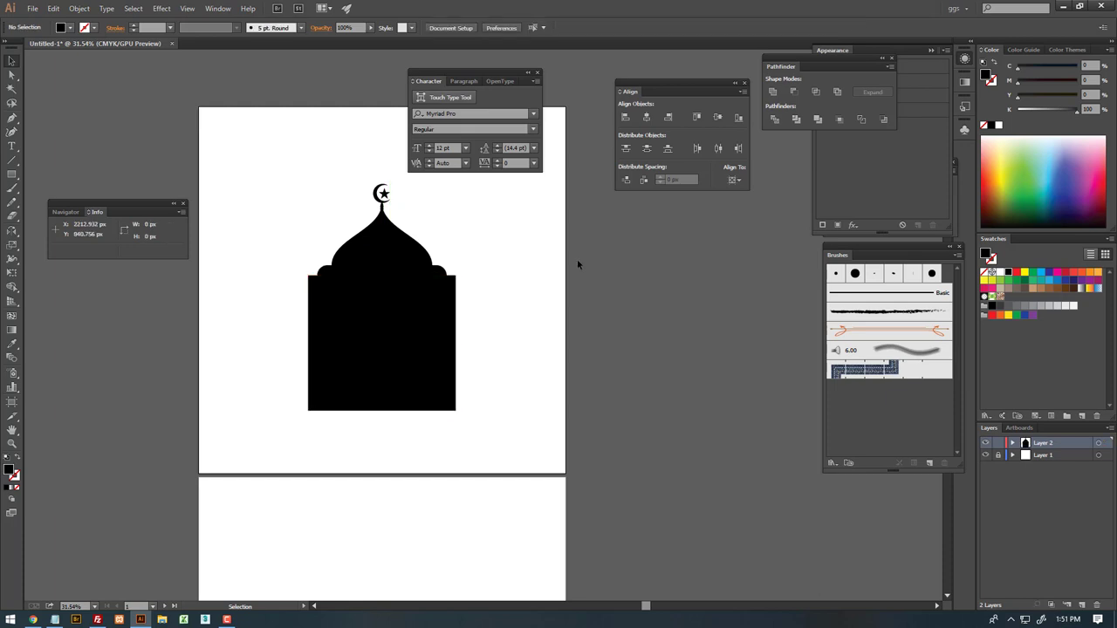
left_click(494, 240)
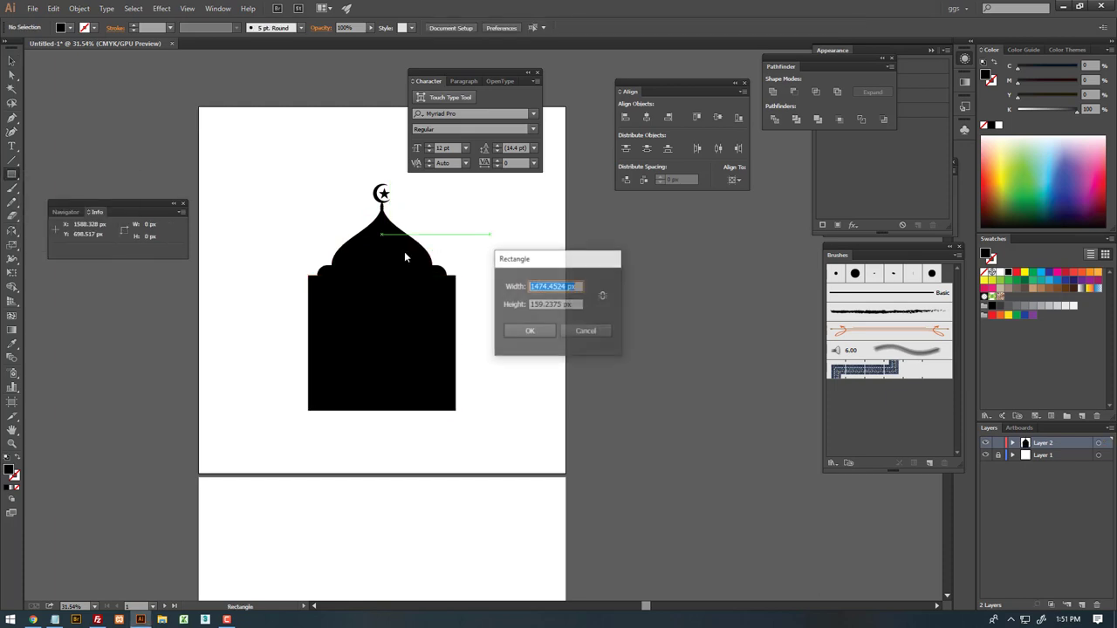
left_click(588, 332)
key("v")
left_click(406, 234)
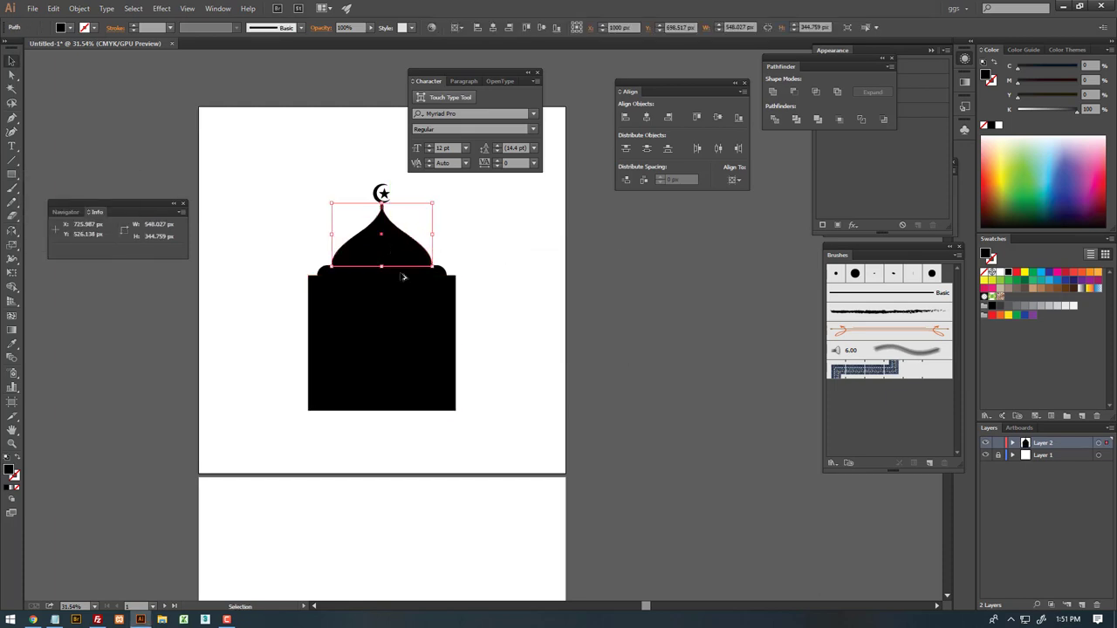
left_click_drag(397, 253, 397, 329)
key("i")
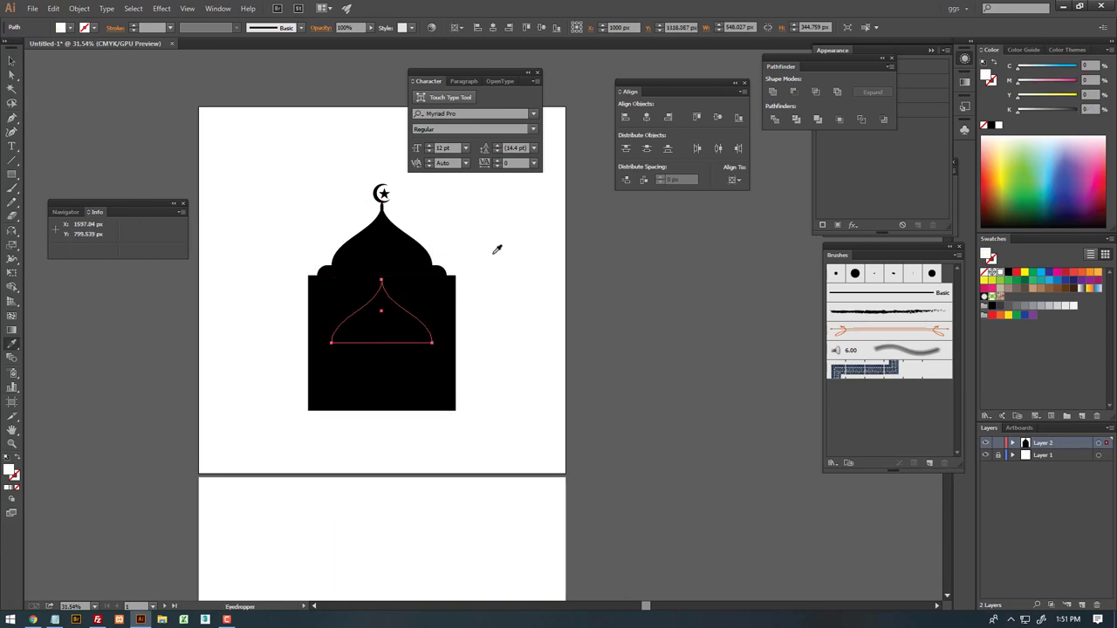
key("v")
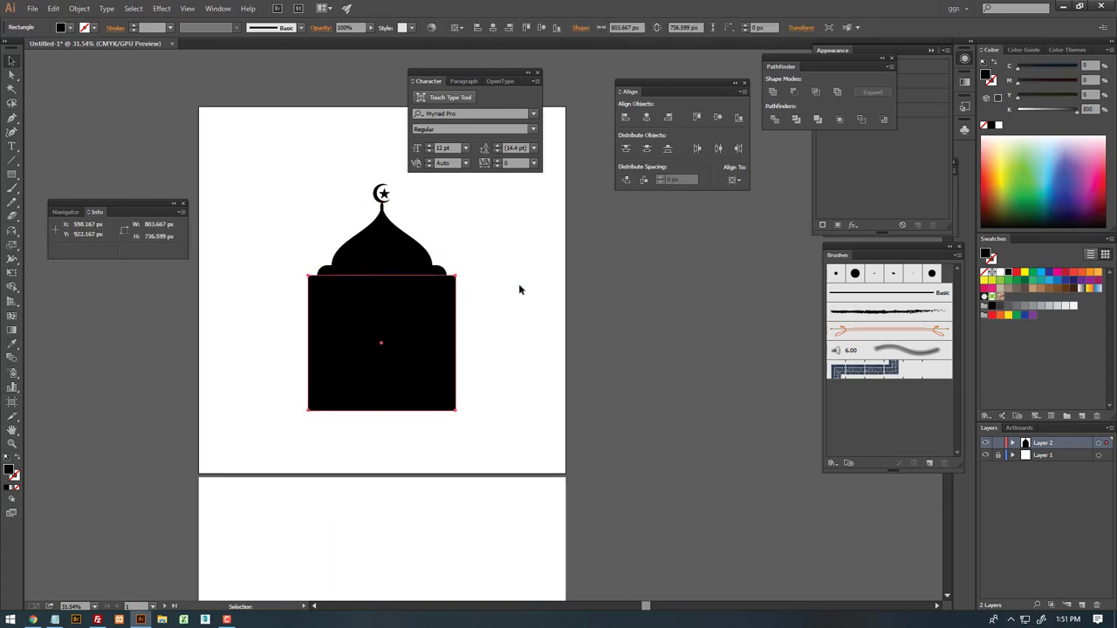
left_click(494, 300)
- Shrink the white dome copy down to doorway size
scroll(370, 323, "up", 2)
left_click(438, 346)
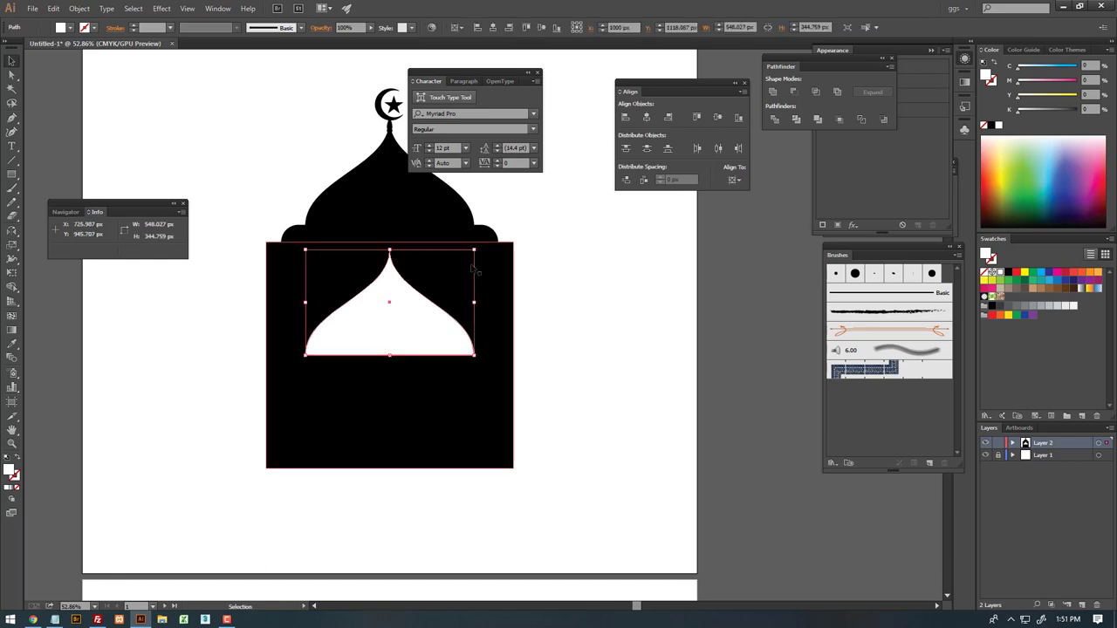
left_click_drag(474, 250, 428, 297)
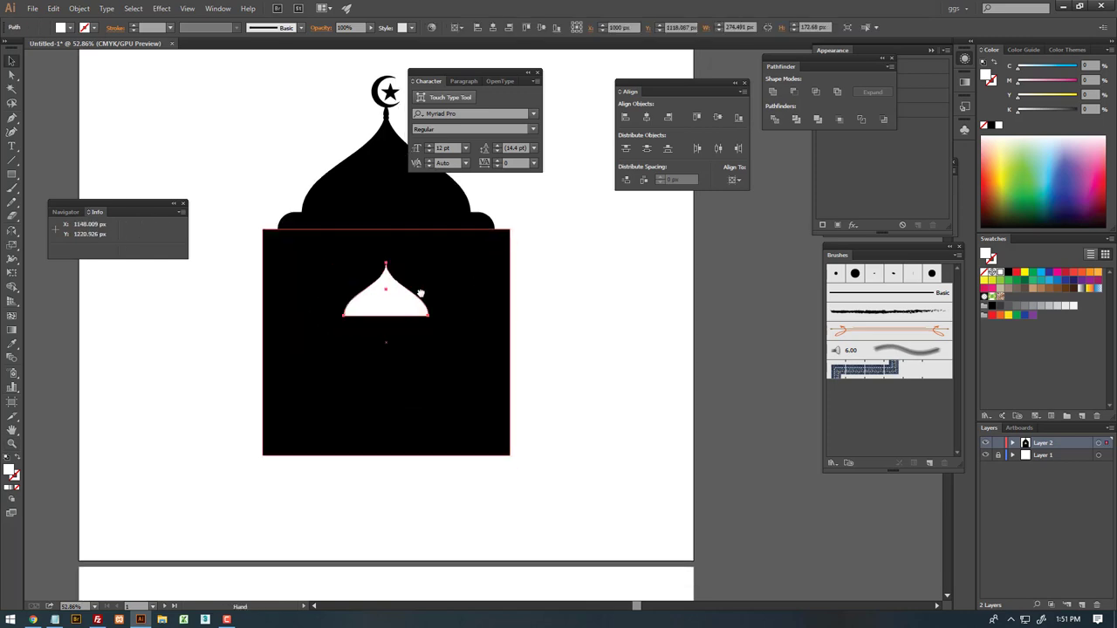
scroll(451, 308, "up", 2)
- Add a rectangle under the white dome, widen it, and unite both into an arch
key("n")
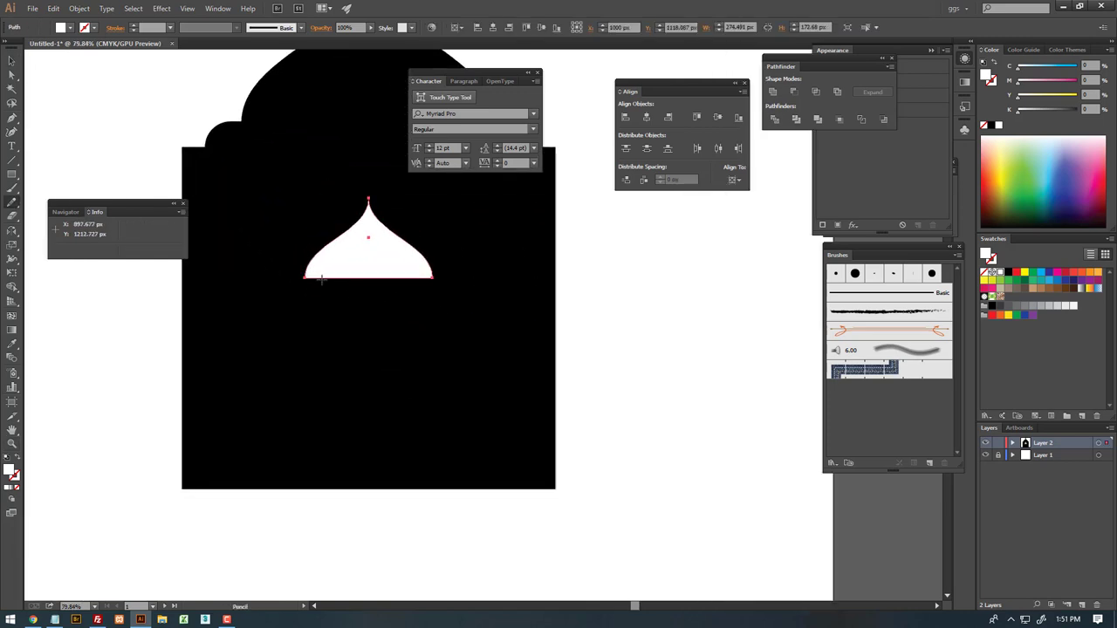
key("m")
left_click_drag(304, 277, 362, 357)
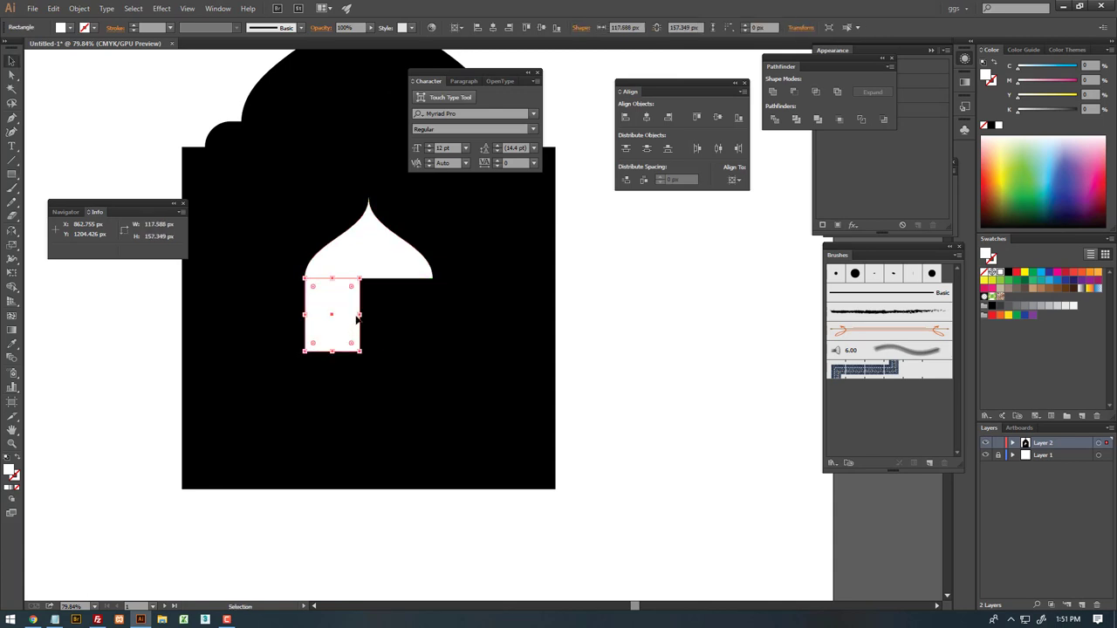
key("v")
left_click_drag(361, 316, 432, 277)
left_click(405, 259, "shift")
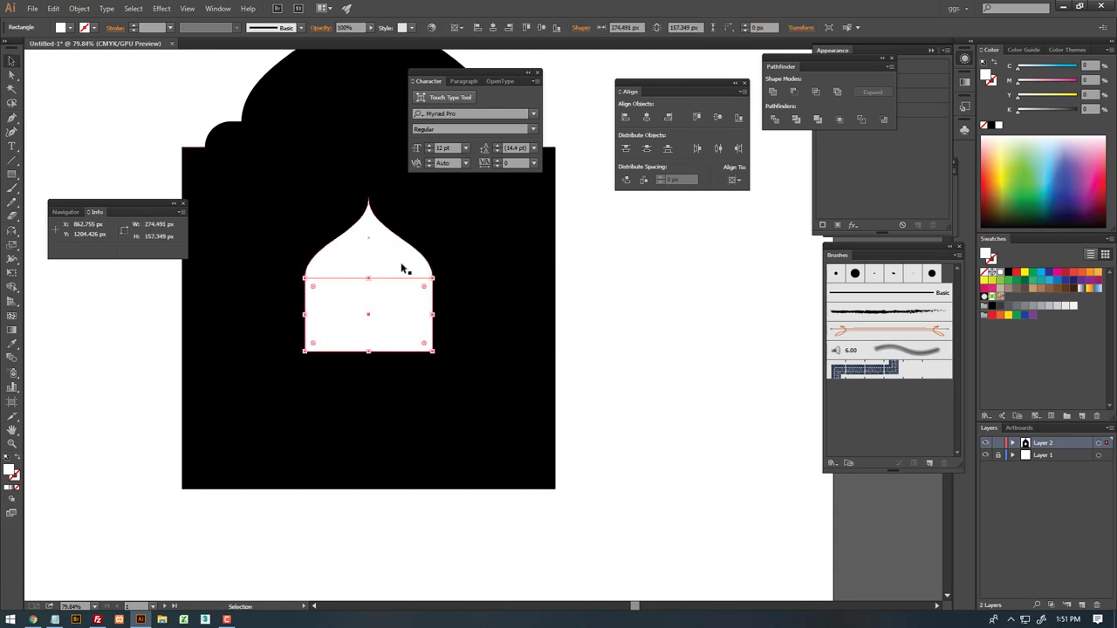
left_click(772, 92)
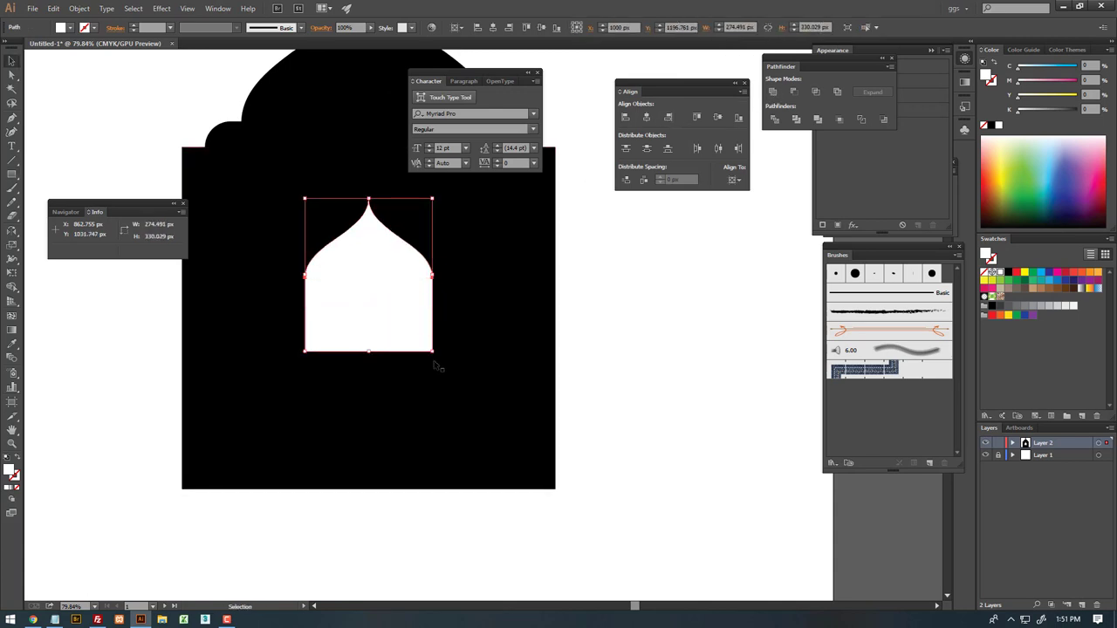
- Extend the arch's bottom edge down to the mosque's base with Direct Selection
double_click(409, 331)
key("a")
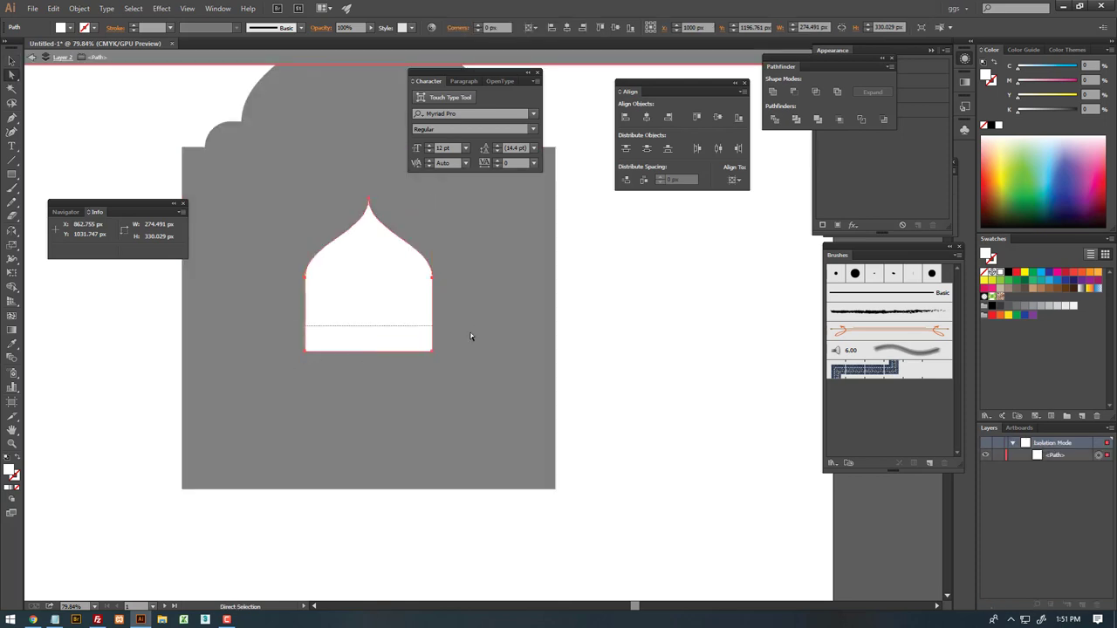
left_click_drag(431, 352, 431, 491)
double_click(683, 317)
- Enlarge the white arch and move it down to the frame's bottom
scroll(419, 370, "down", 3)
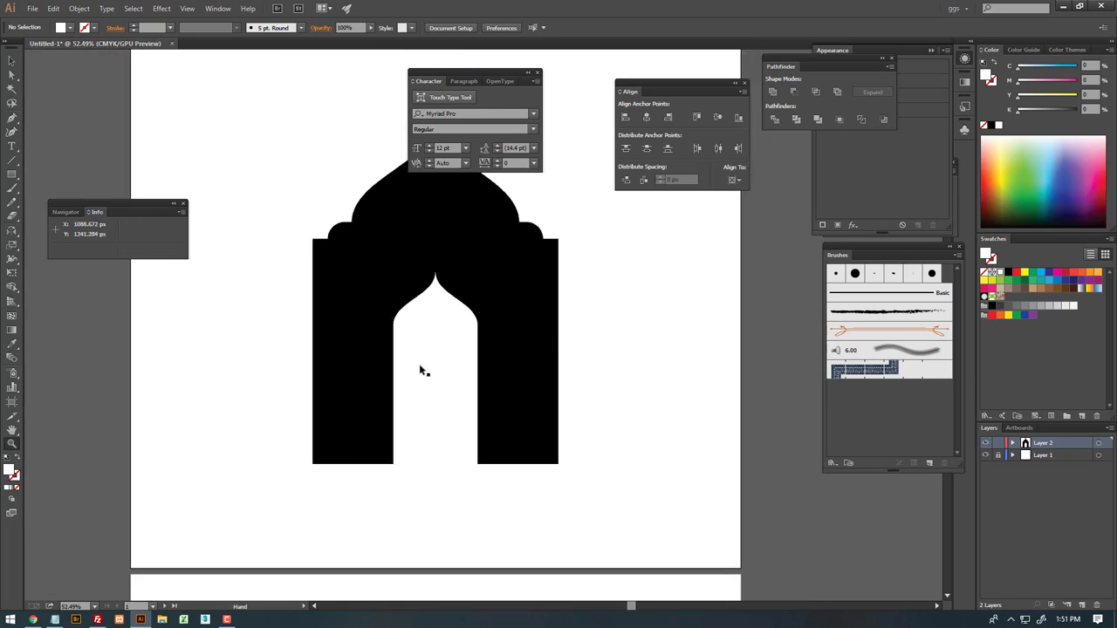
key("v")
left_click(420, 371)
left_click_drag(480, 272, 535, 224)
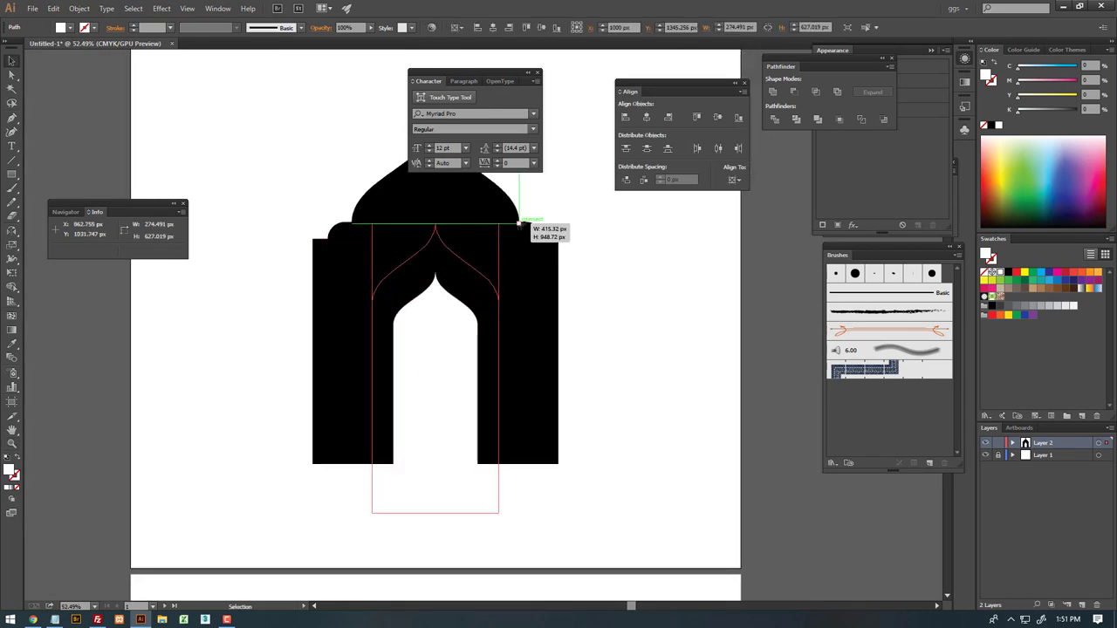
left_click(635, 276)
scroll(559, 308, "down", 2)
left_click_drag(559, 308, 539, 312)
key("v")
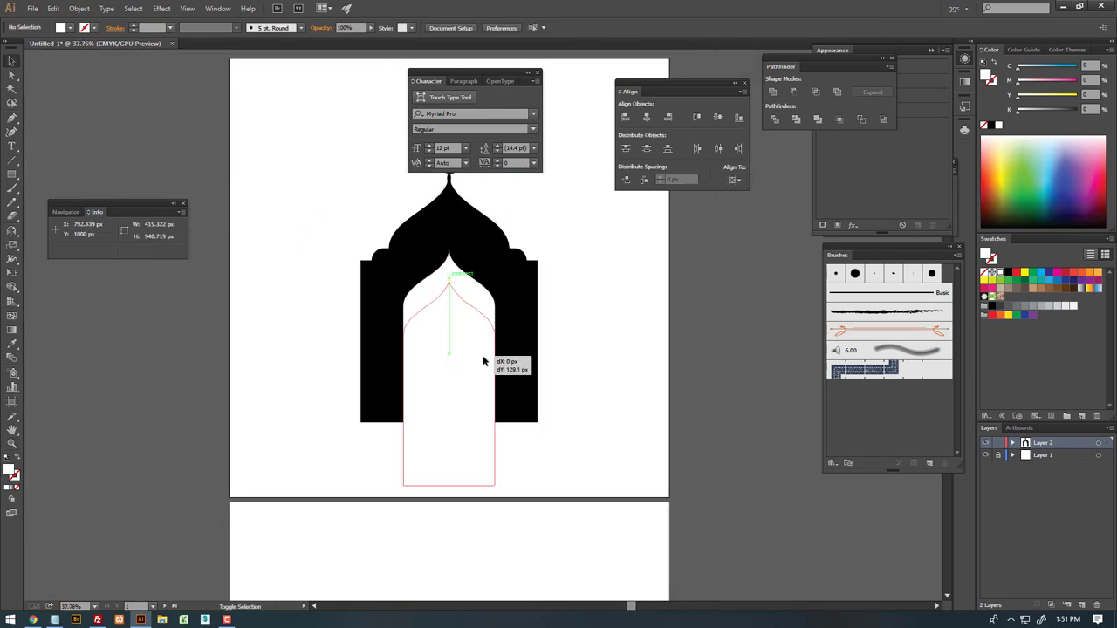
left_click_drag(487, 369, 487, 404)
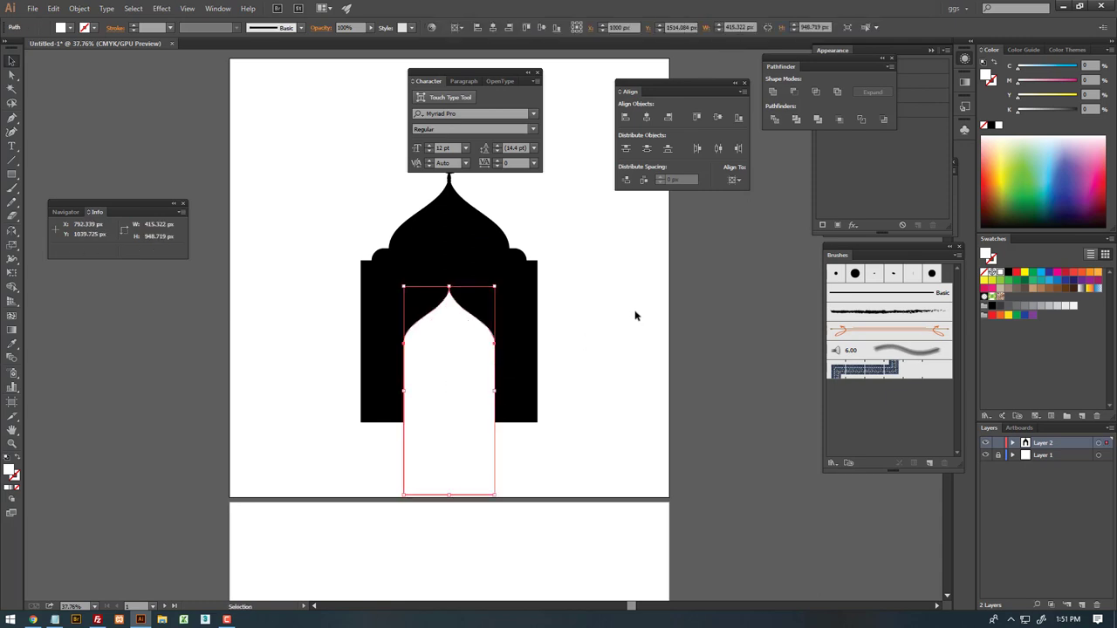
- Nudge the arch into the black frame and cut it out with Pathfinder Minus Front
left_click_drag(628, 300, 597, 340)
left_click(439, 405)
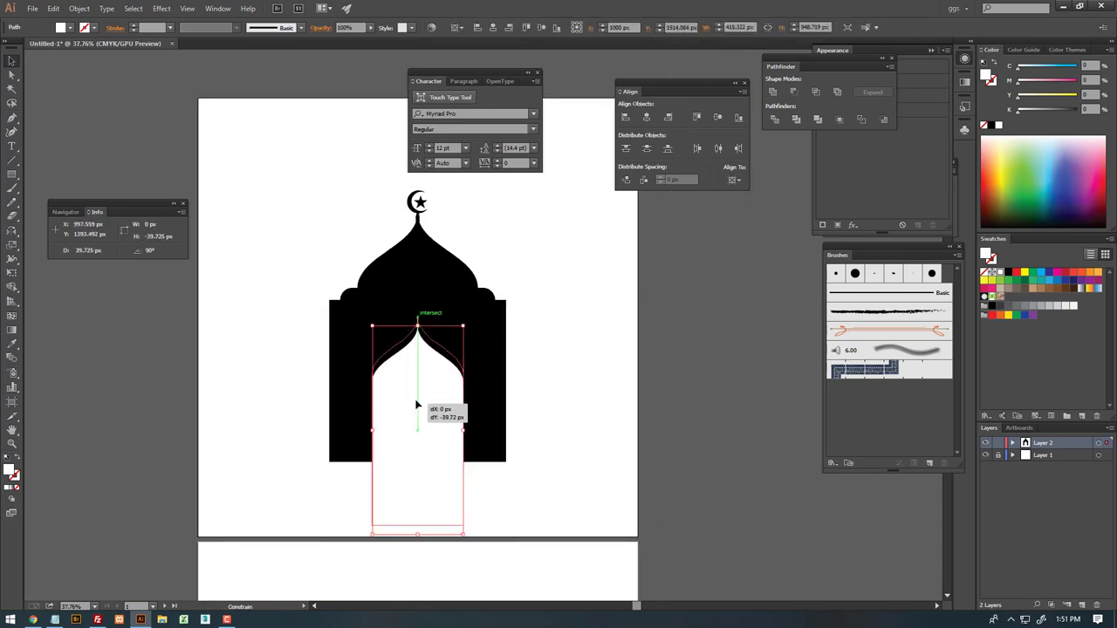
left_click_drag(411, 419, 419, 412)
left_click(582, 358)
left_click(425, 427)
left_click(489, 408, "shift")
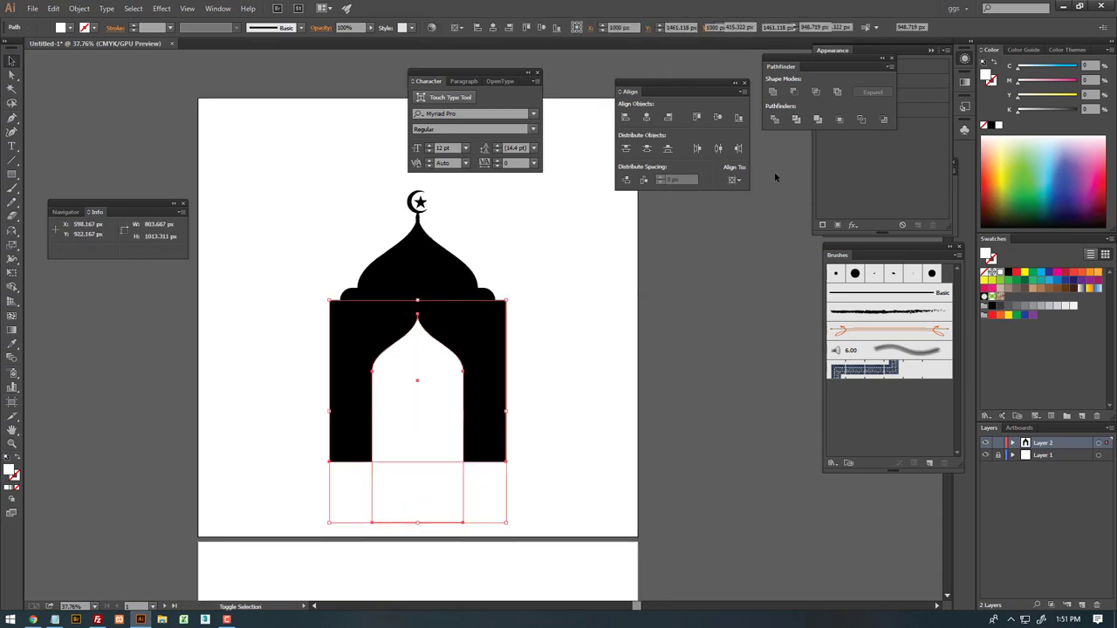
left_click(793, 92)
left_click(615, 338)
left_click_drag(598, 317, 581, 284)
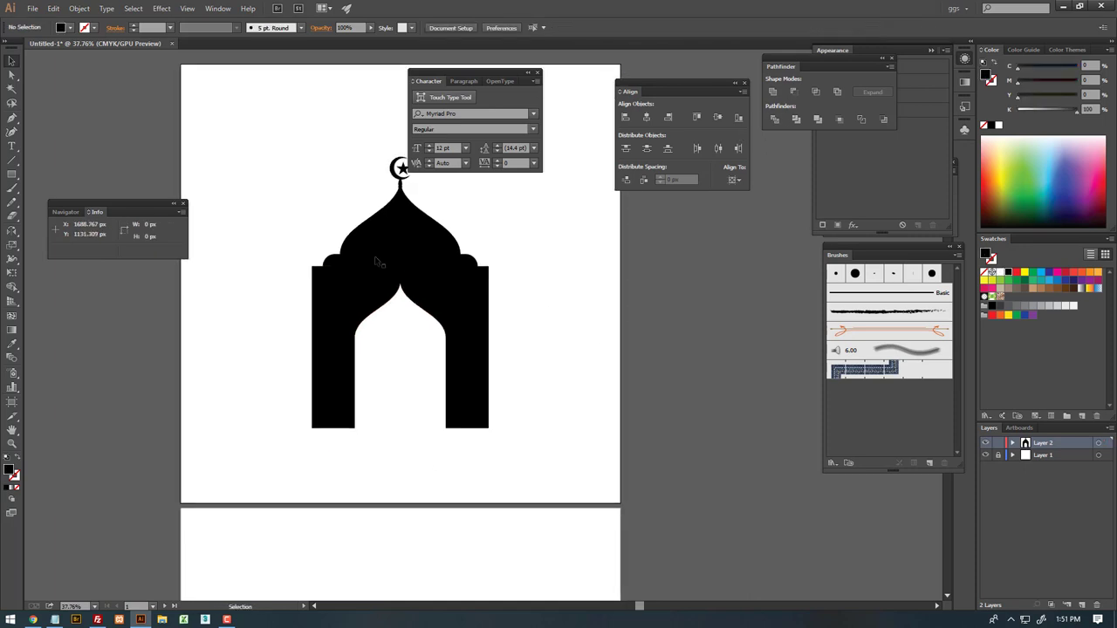
- Draw a base bar across the arch's bottom and centre it under the arch
left_click_drag(12, 178, 34, 176)
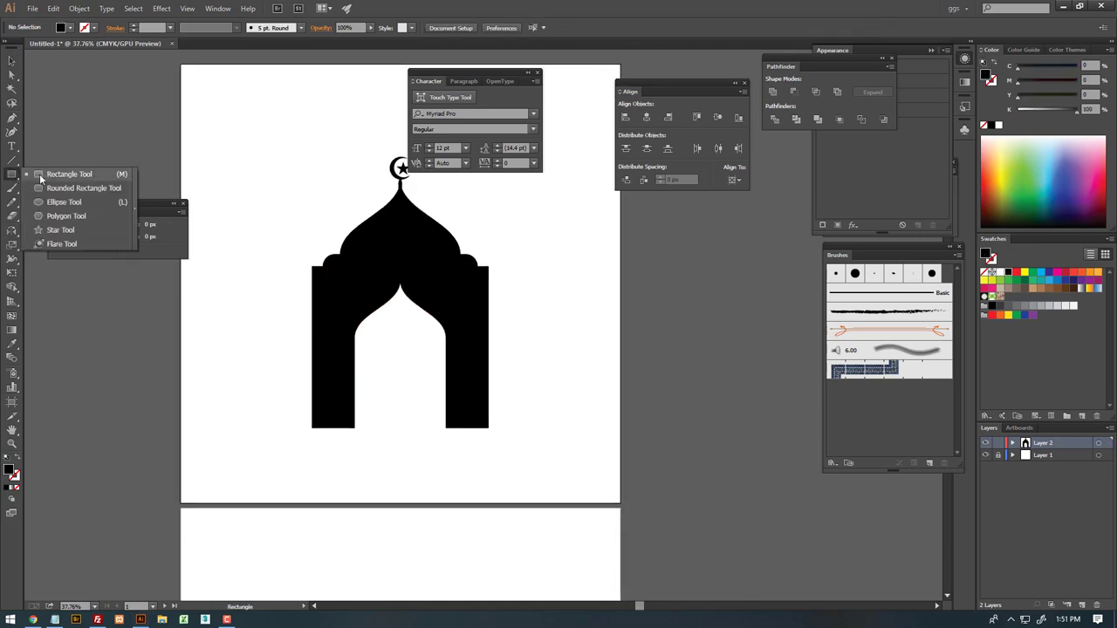
left_click_drag(309, 425, 519, 411)
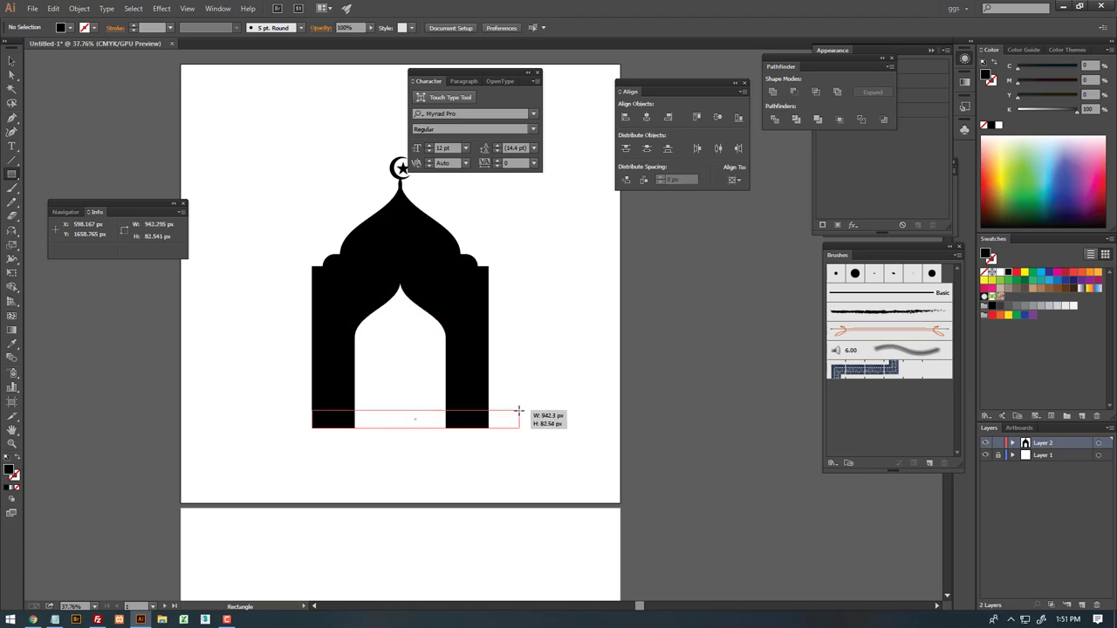
key("v")
left_click(467, 406, "shift")
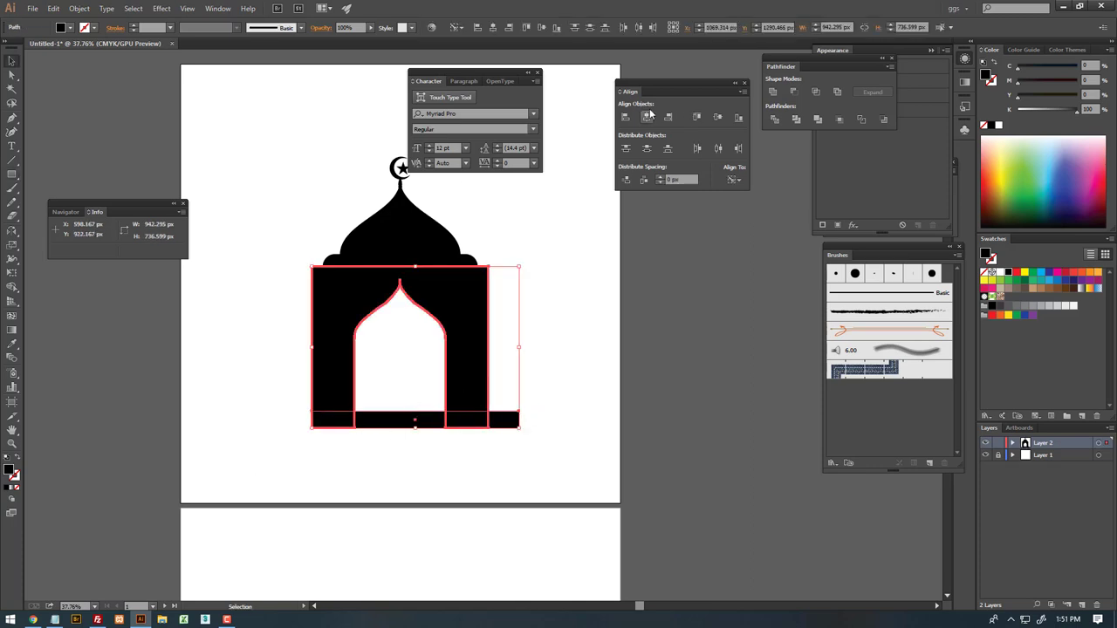
left_click(647, 116)
left_click(541, 336)
- Remove the base segment between the legs with Shape Builder
left_click_drag(550, 426, 297, 412)
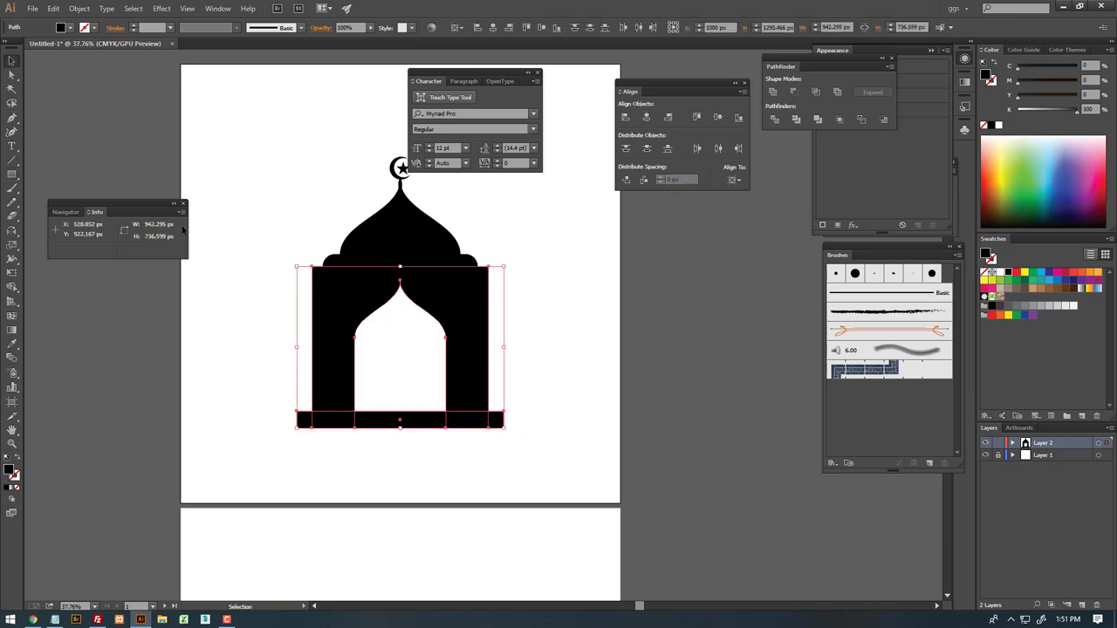
left_click(14, 287)
left_click(412, 425, "alt")
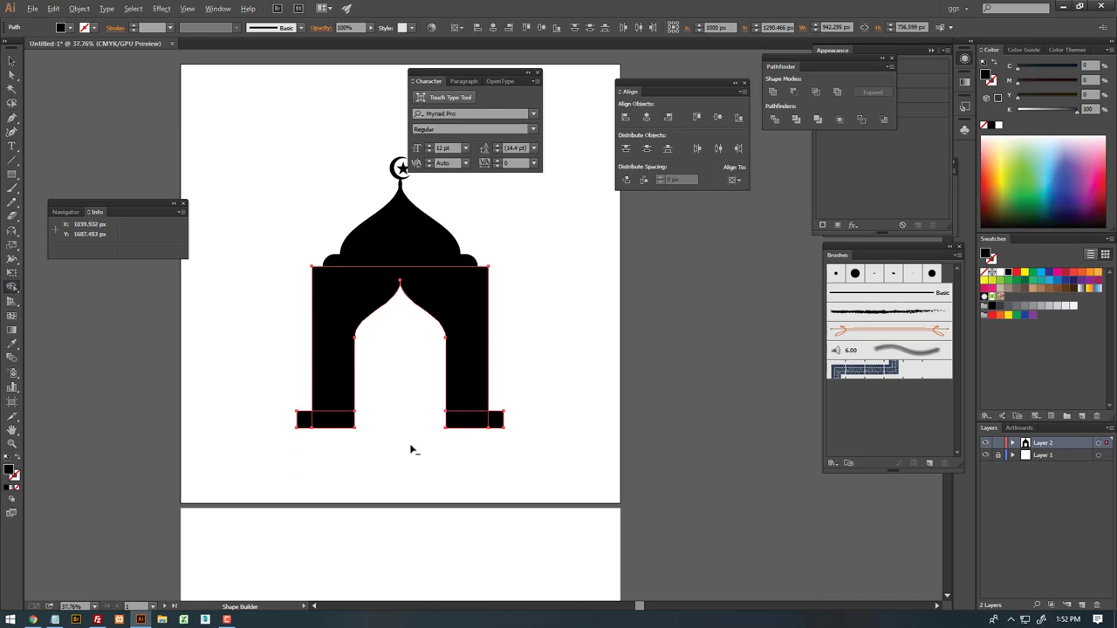
key("v")
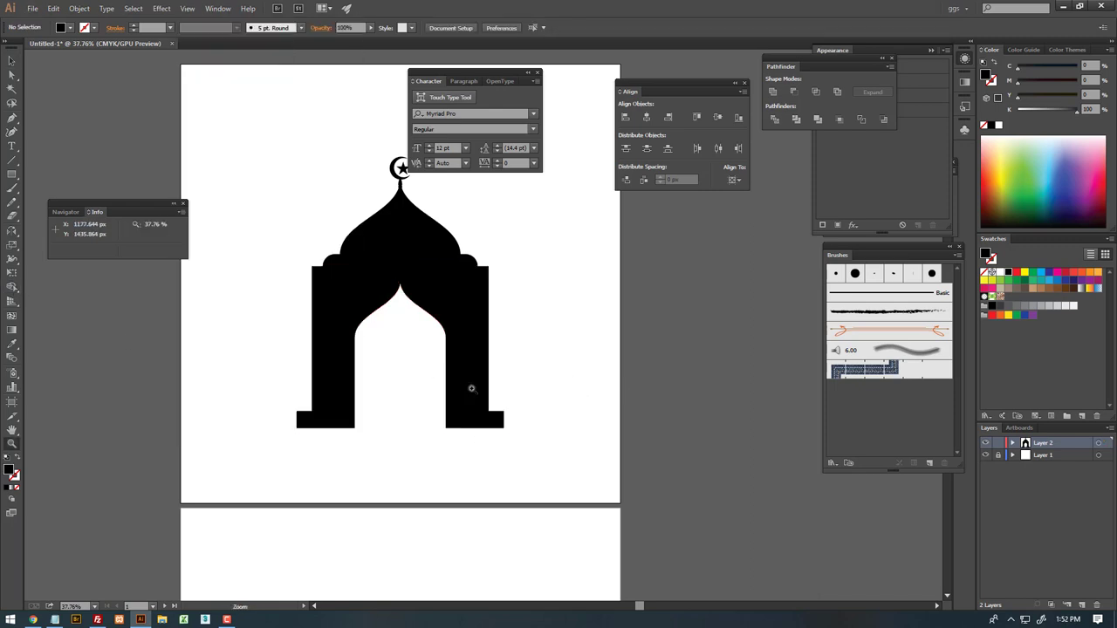
- Round the outer corners of both feet using live corners
scroll(494, 367, "up", 3)
left_click(541, 415)
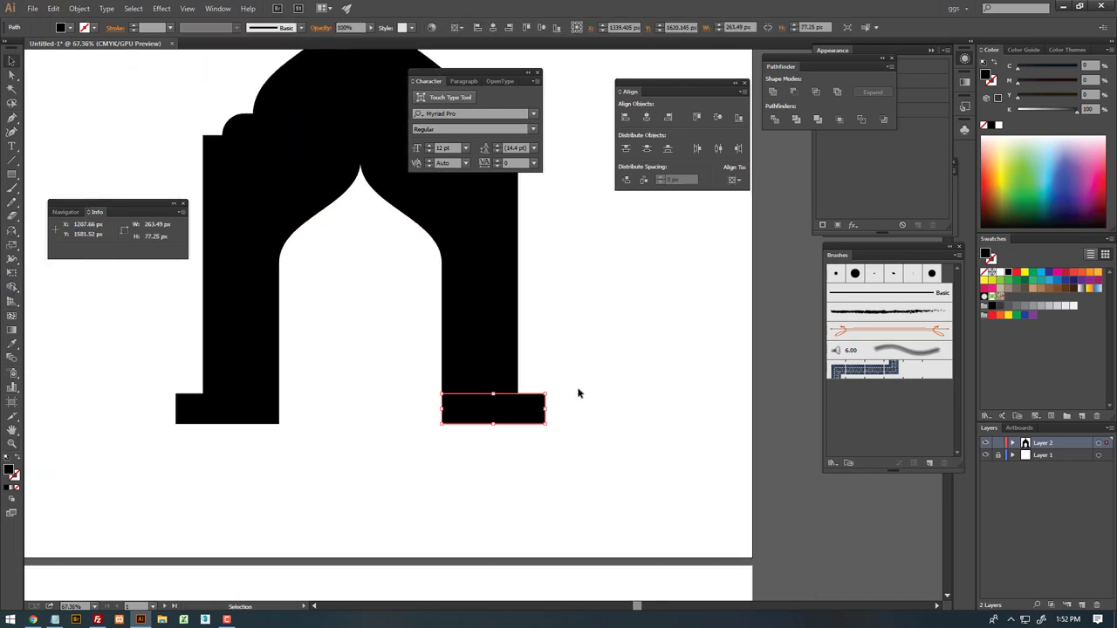
key("a")
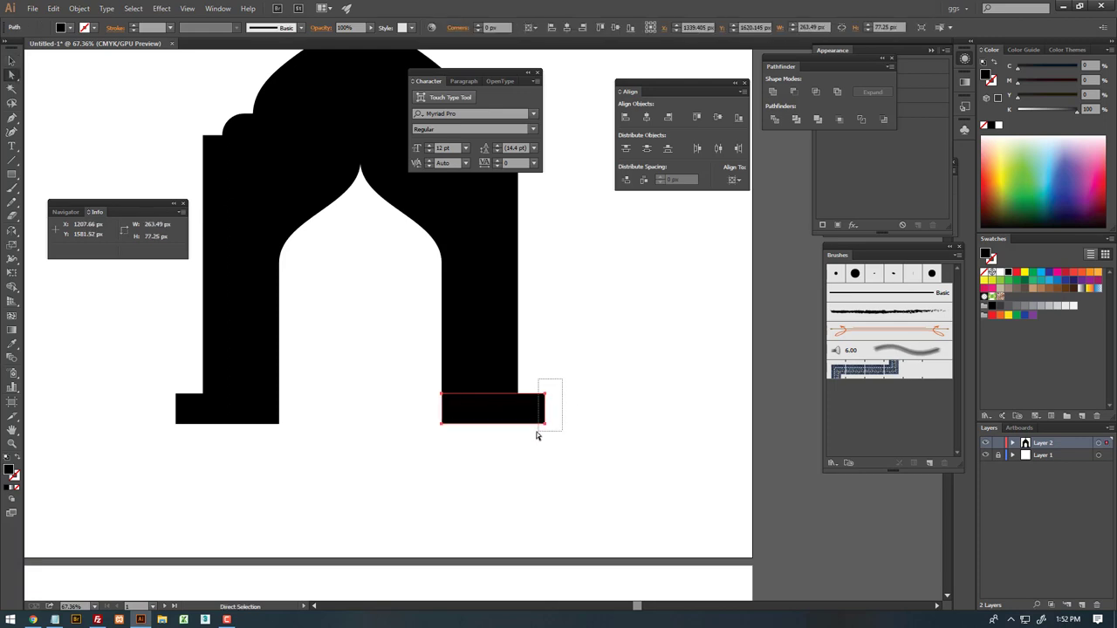
left_click_drag(537, 435, 369, 444)
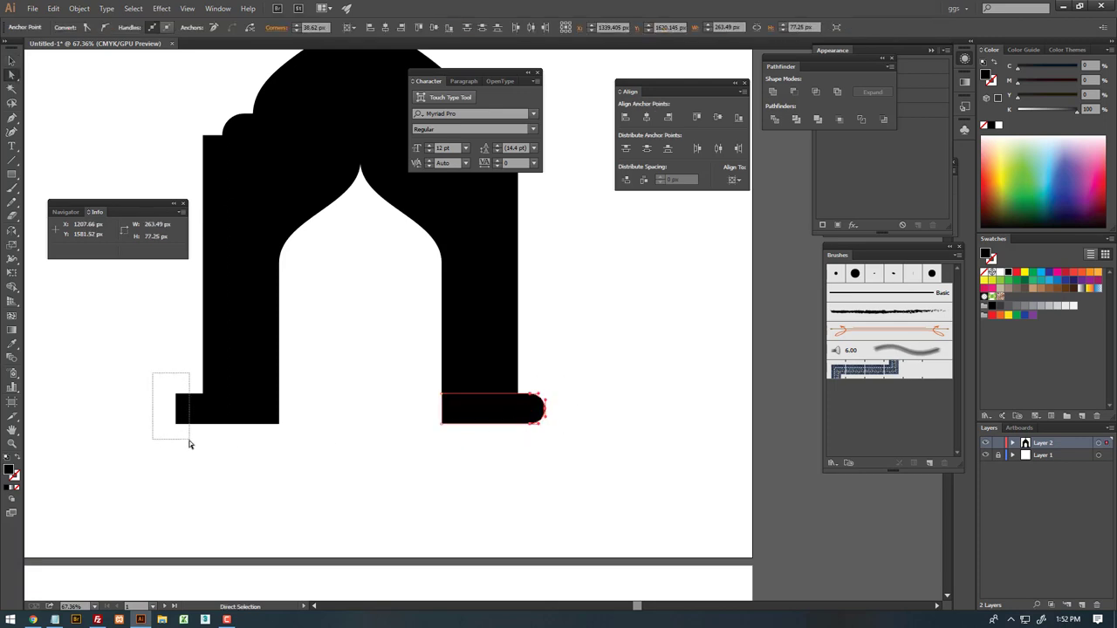
left_click_drag(189, 444, 261, 424)
- Select all the mosque artwork and merge it with Pathfinder Unite
scroll(595, 285, "down", 3)
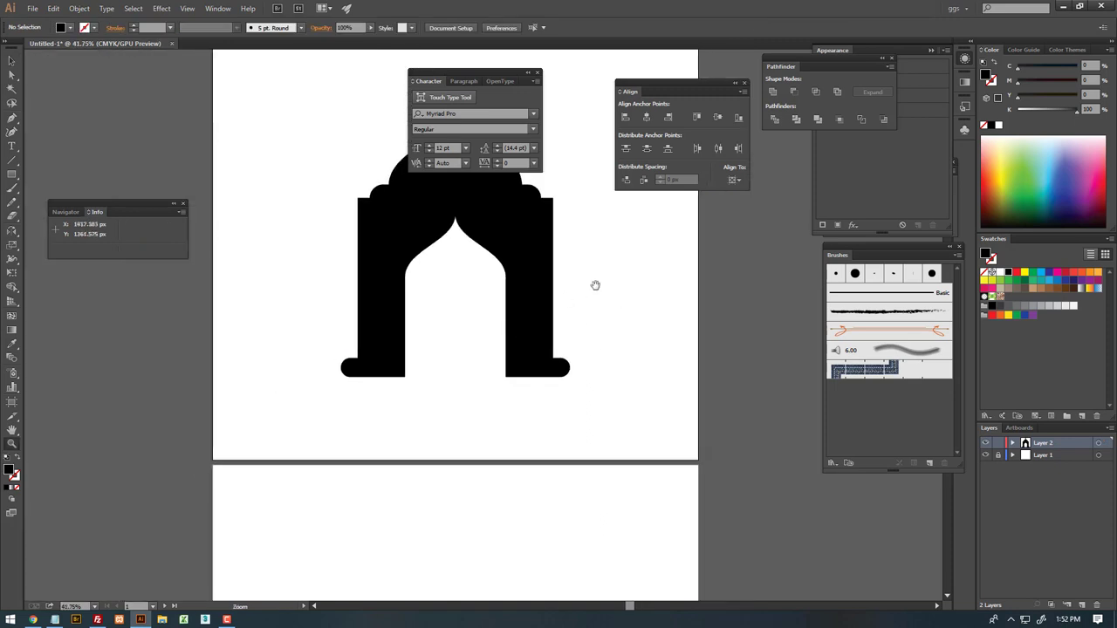
left_click_drag(595, 285, 506, 378)
scroll(489, 375, "down", 1)
scroll(410, 406, "down", 1)
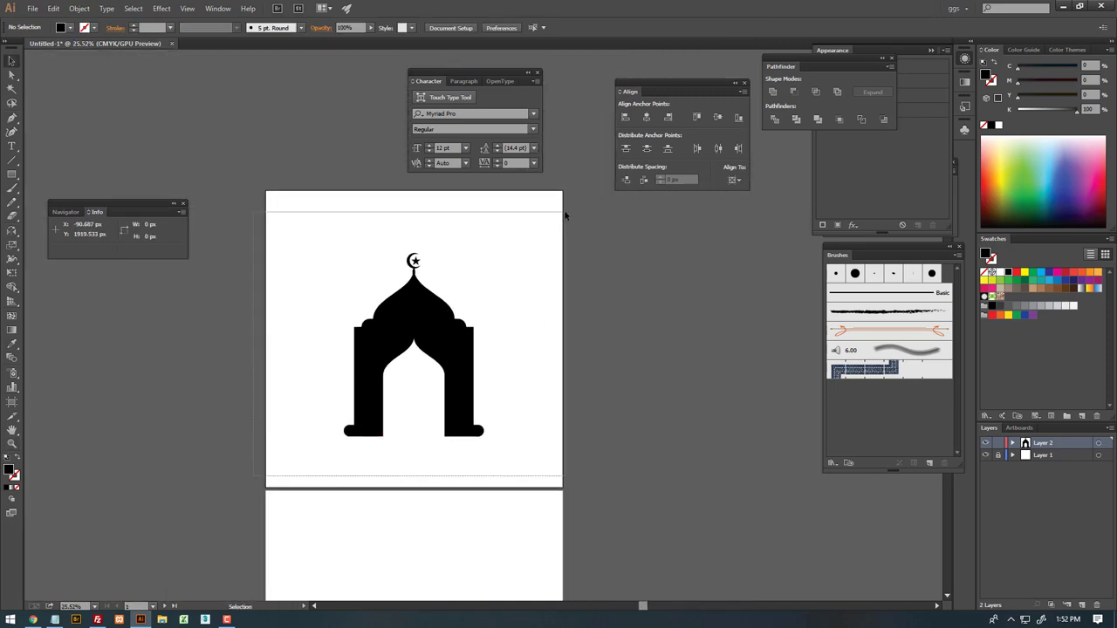
key("ctrl+a")
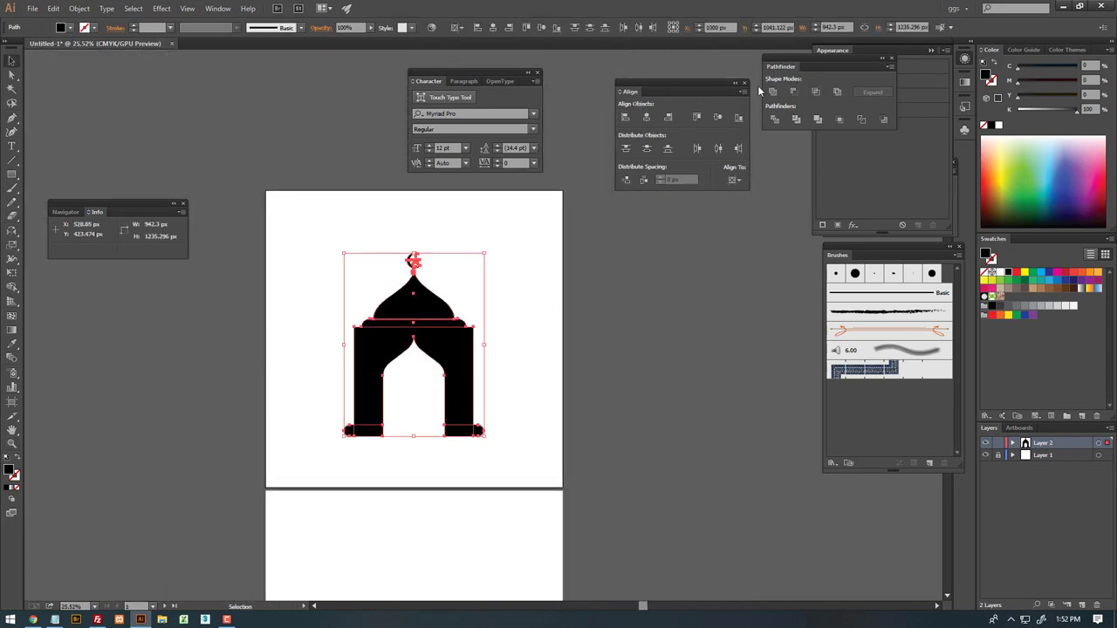
left_click(772, 96)
- Inspect the merged mosque group in isolation mode, then hide panels to view the canvas
left_click(580, 281)
left_click(426, 318)
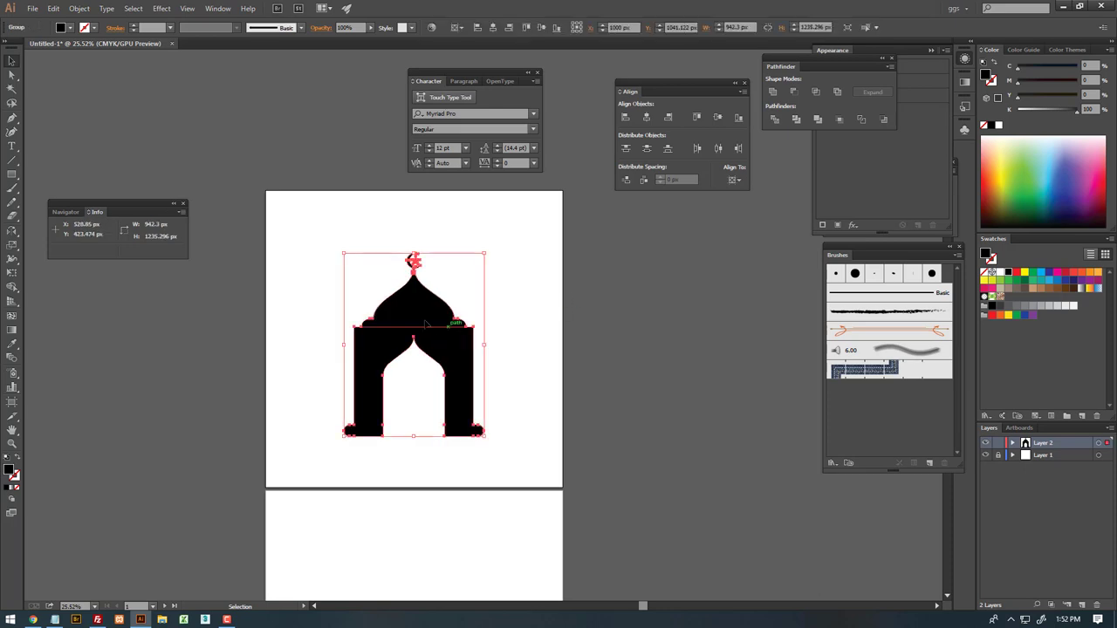
double_click(426, 318)
left_click(426, 319)
scroll(425, 318, "up", 1)
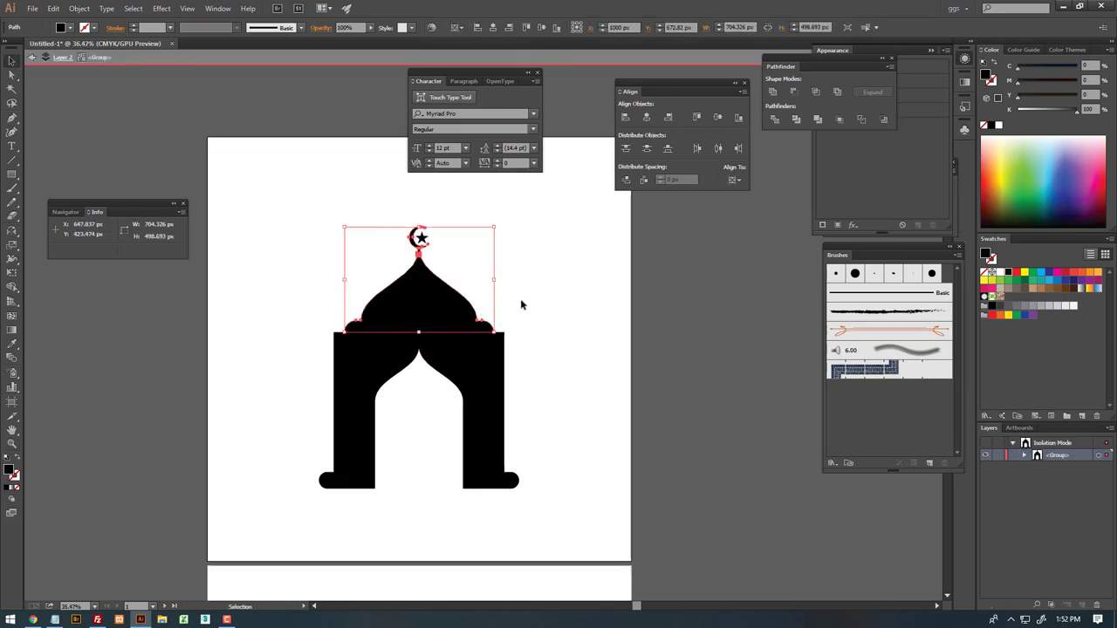
double_click(539, 297)
left_click(434, 350)
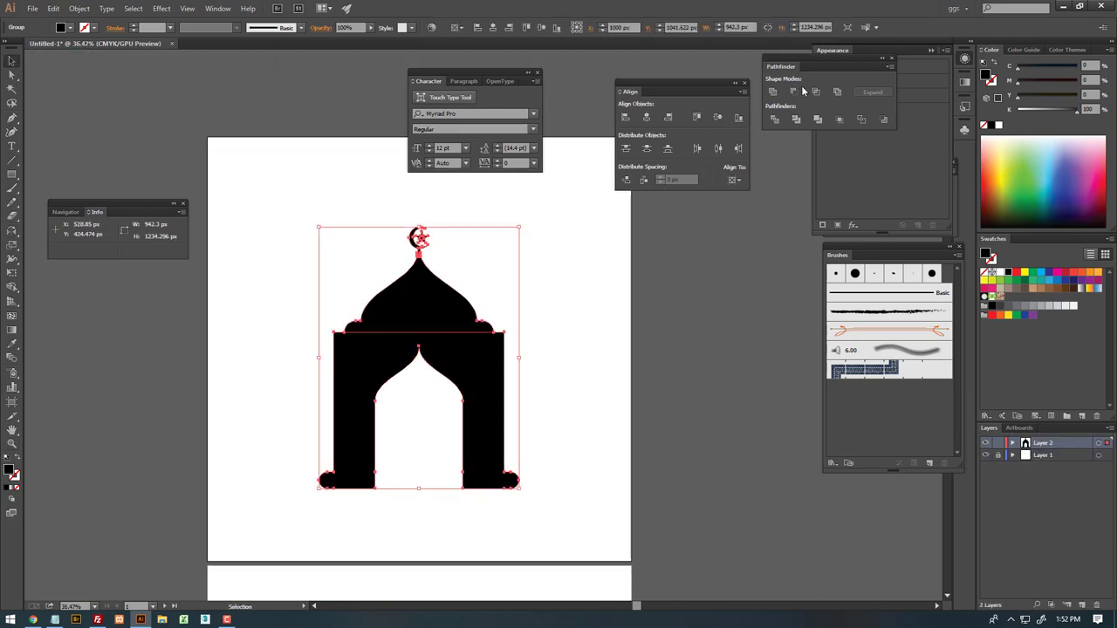
left_click(614, 252)
key("Tab")
scroll(533, 308, "down", 2)
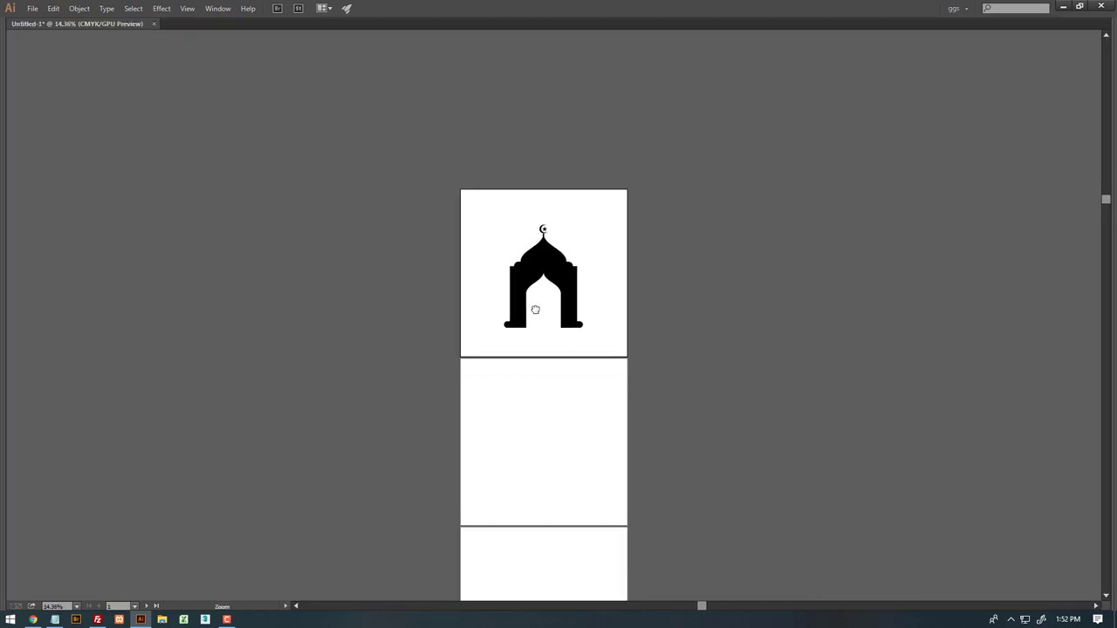
scroll(472, 314, "up", 1)
- Draw a test circle and pull its top into a teardrop point
key("Tab")
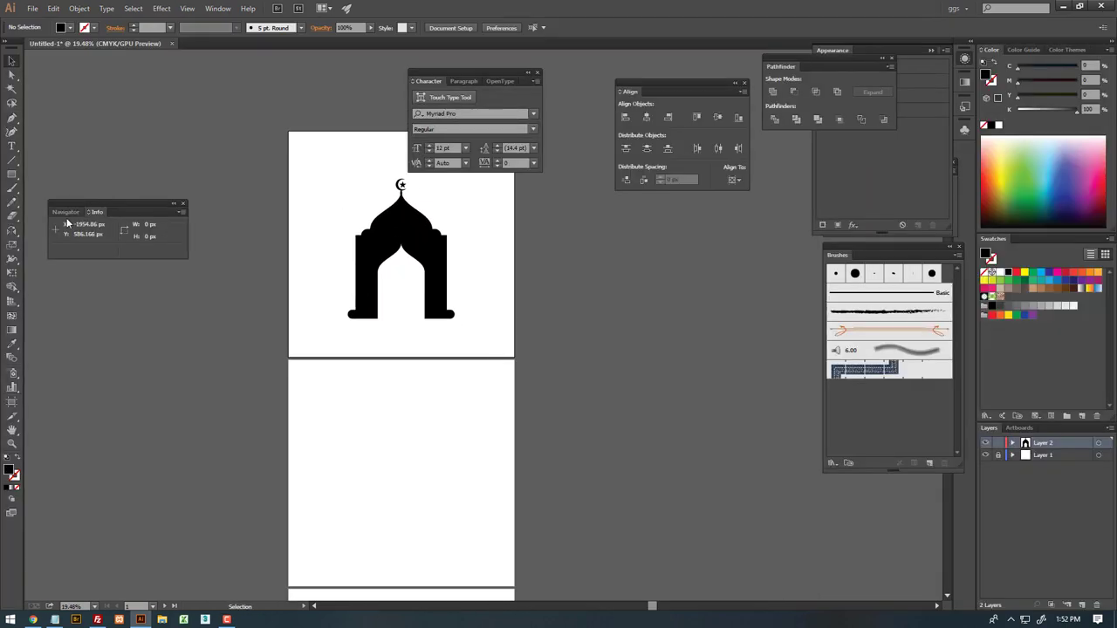
left_click_drag(11, 180, 52, 199)
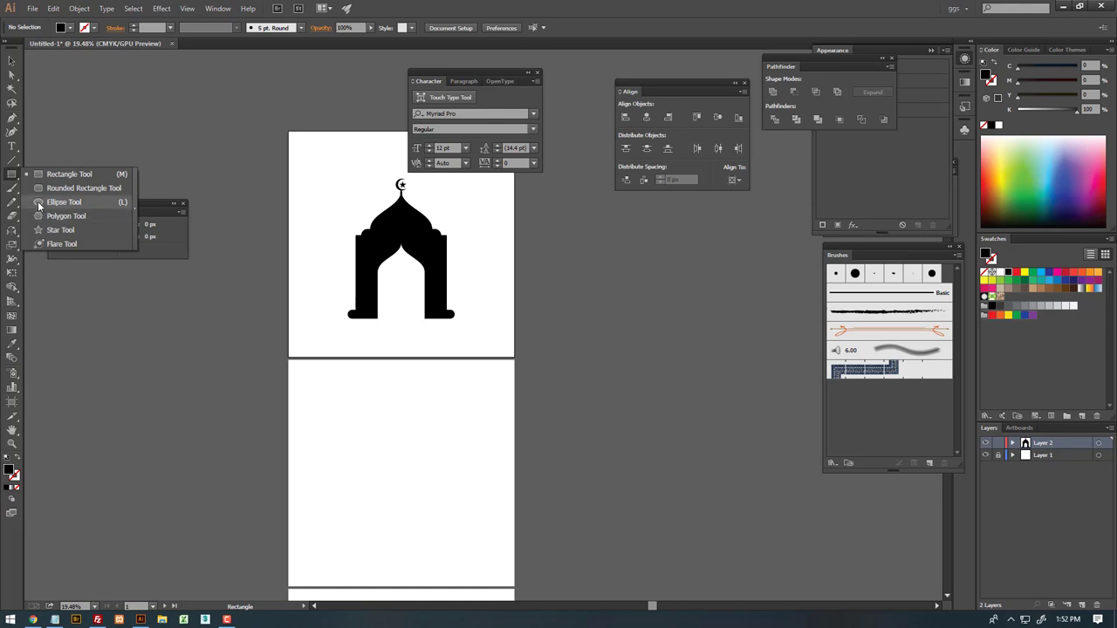
left_click_drag(351, 359, 403, 421)
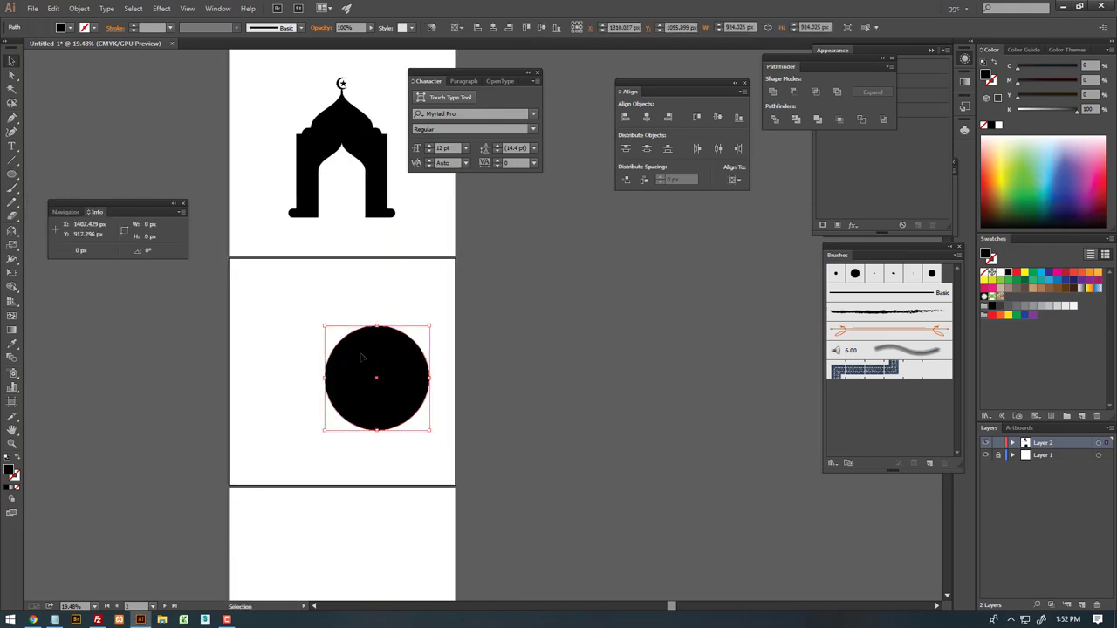
left_click(427, 335)
key("a")
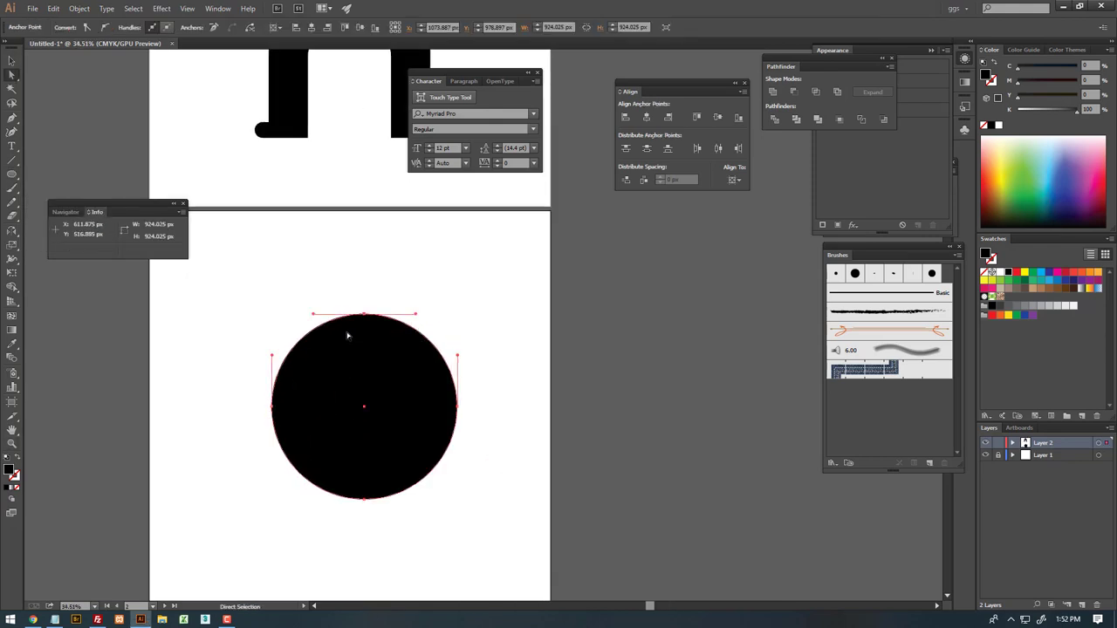
left_click_drag(413, 316, 371, 356)
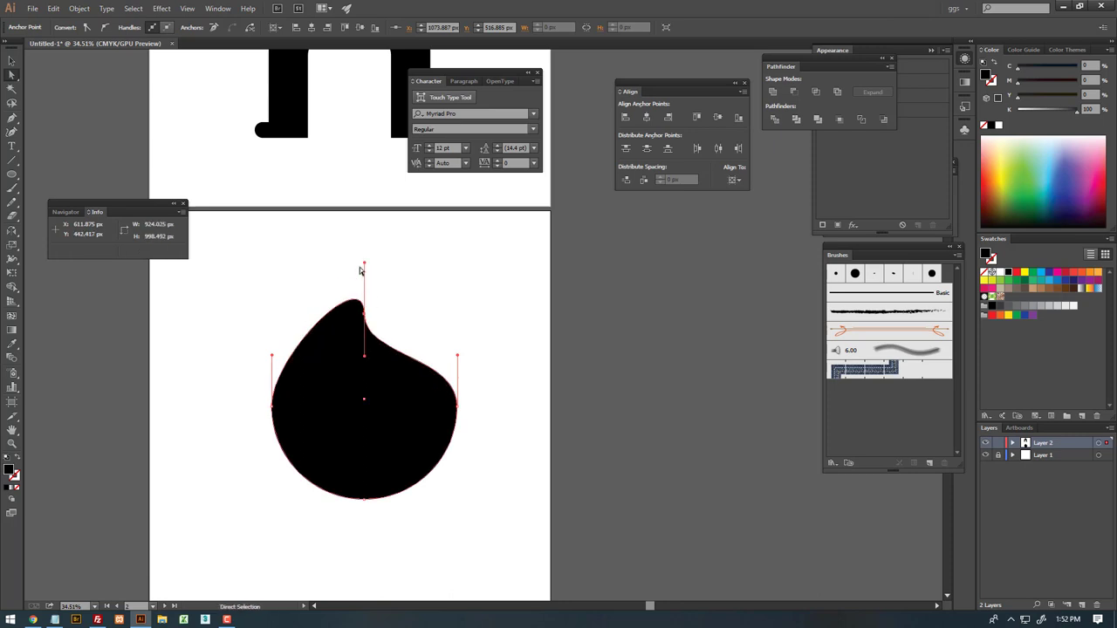
left_click_drag(363, 266, 366, 284)
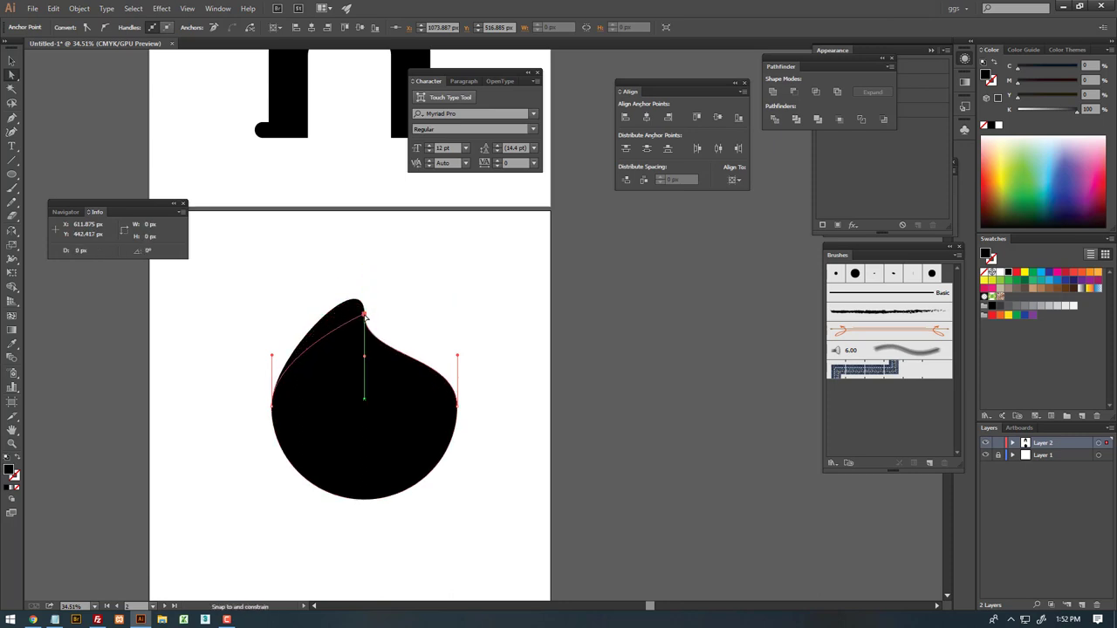
- Delete the teardrop and Alt+Shift-drag a mosque copy onto the second artboard
key("v")
left_click(434, 355)
key("Delete")
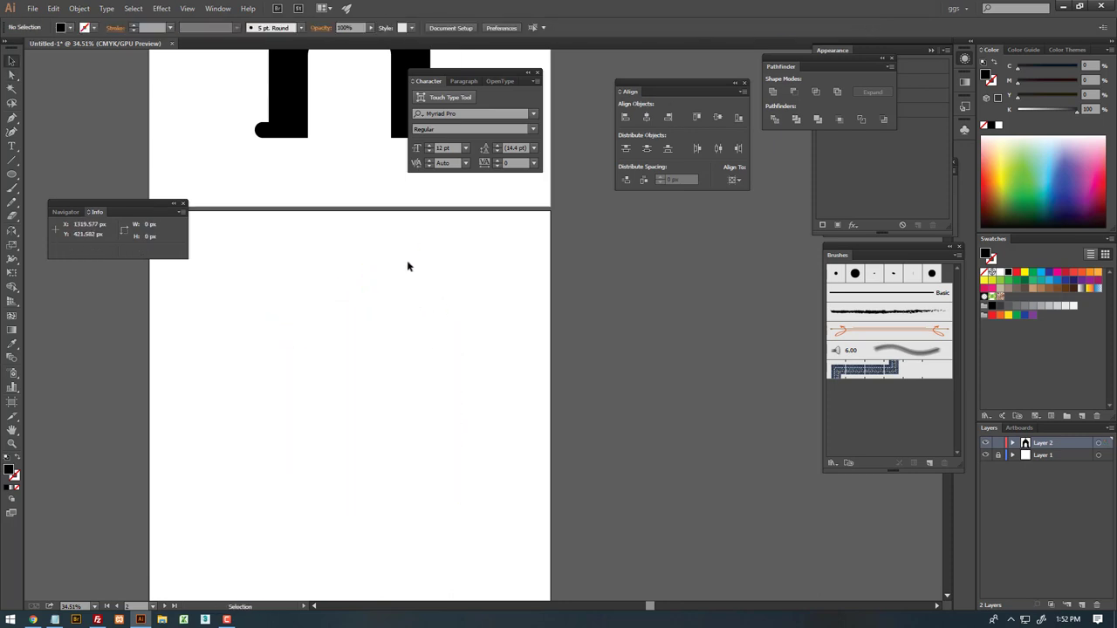
scroll(352, 349, "down", 2)
left_click_drag(342, 195, 342, 462)
- Draw a large black circle and paste the mosque in front of it
scroll(342, 463, "down", 3)
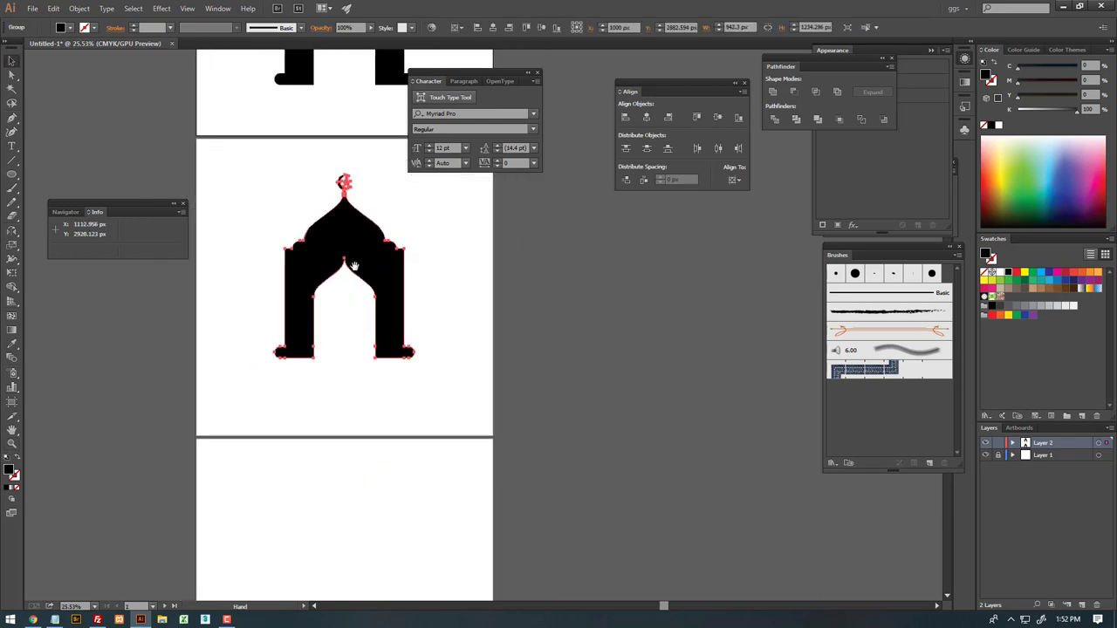
left_click(424, 292)
scroll(399, 279, "up", 1)
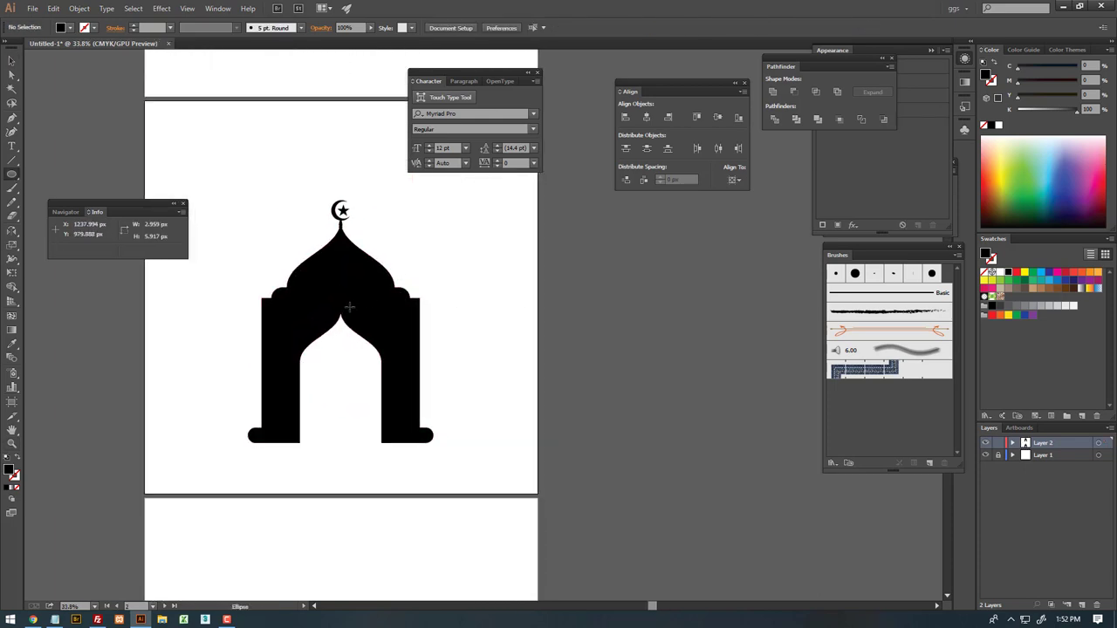
left_click_drag(349, 307, 393, 424)
key("v")
left_click(406, 425)
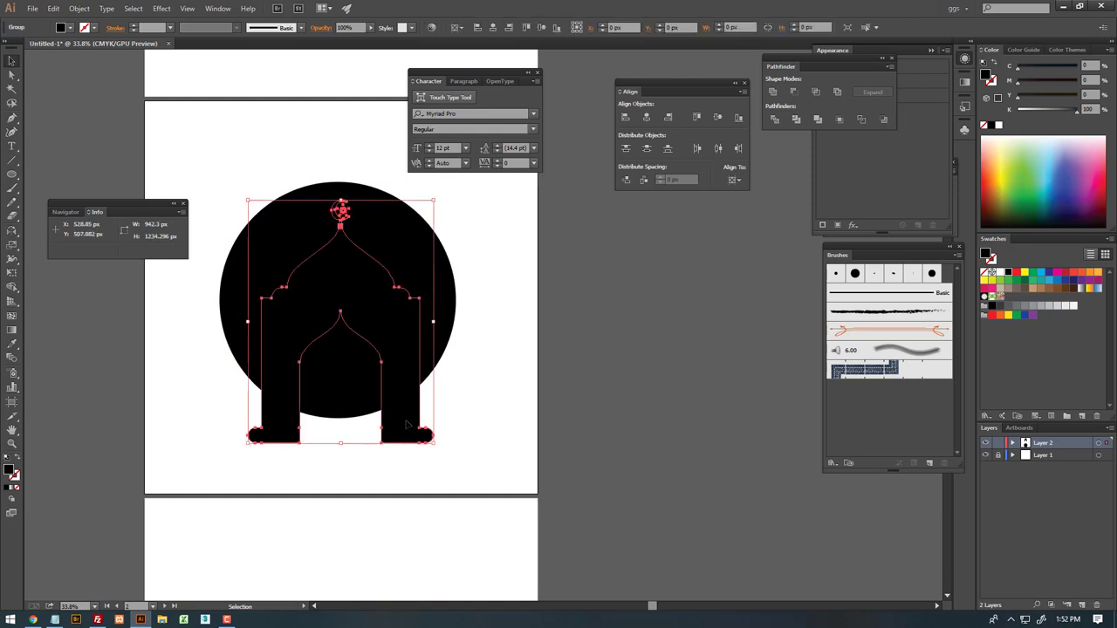
key("ctrl+x")
key("ctrl+f")
- Fill the mosque white and centre it on the black circle
key("i")
left_click(501, 252)
key("v")
key("ctrl+shift+a")
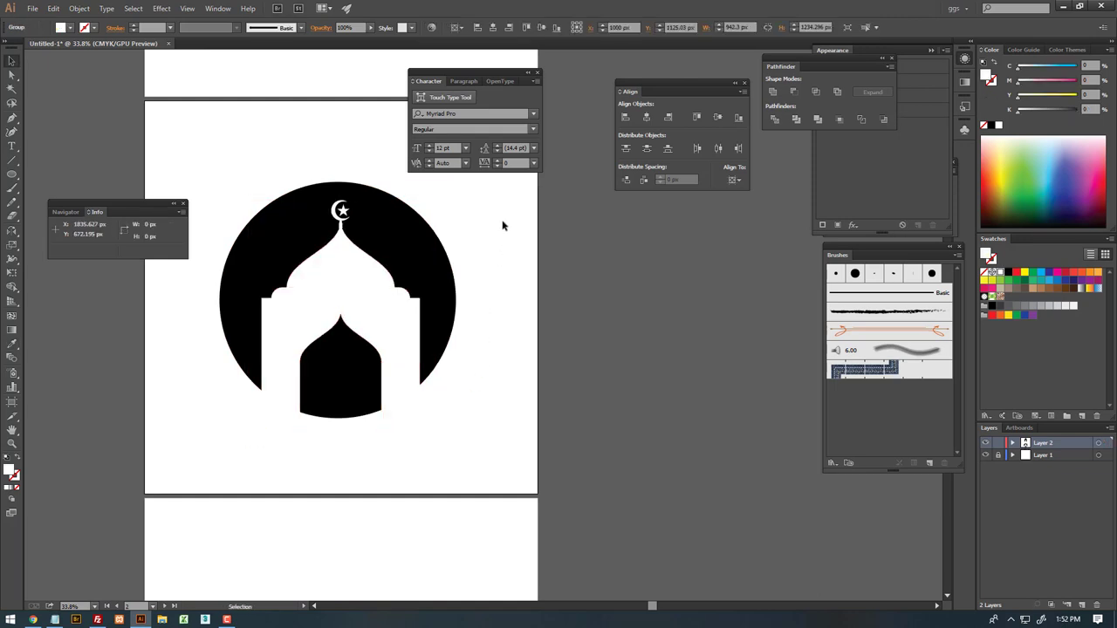
left_click(349, 252)
left_click(364, 228, "shift")
left_click(646, 117)
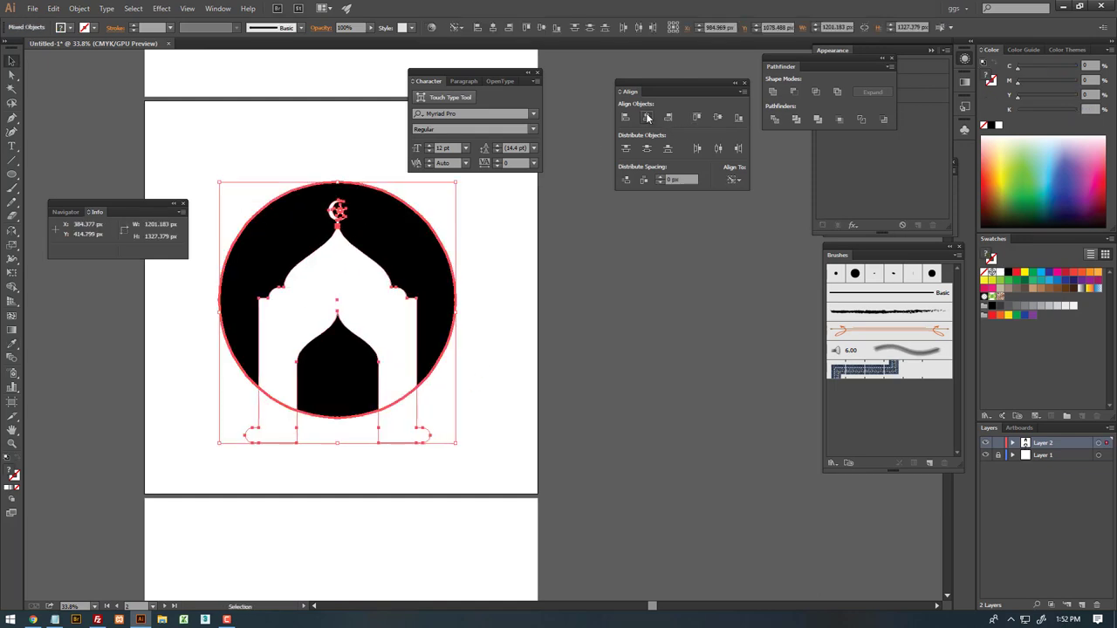
left_click(547, 252)
- Shrink the mosque slightly and cut it out of the circle with Minus Front
key("Tab")
left_click(340, 281)
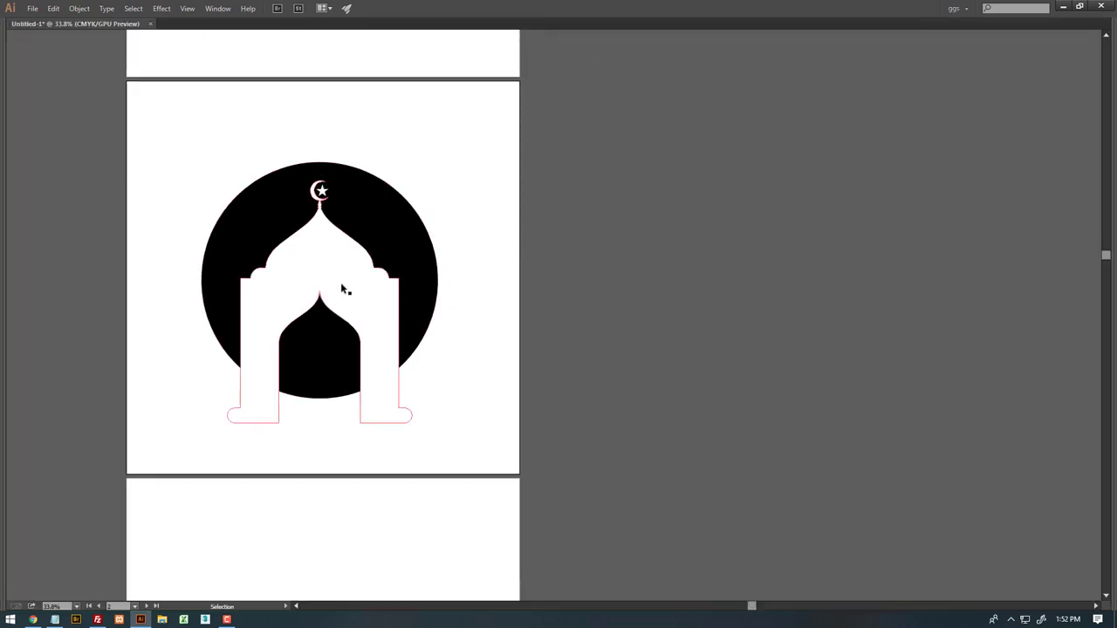
left_click_drag(414, 180, 409, 183)
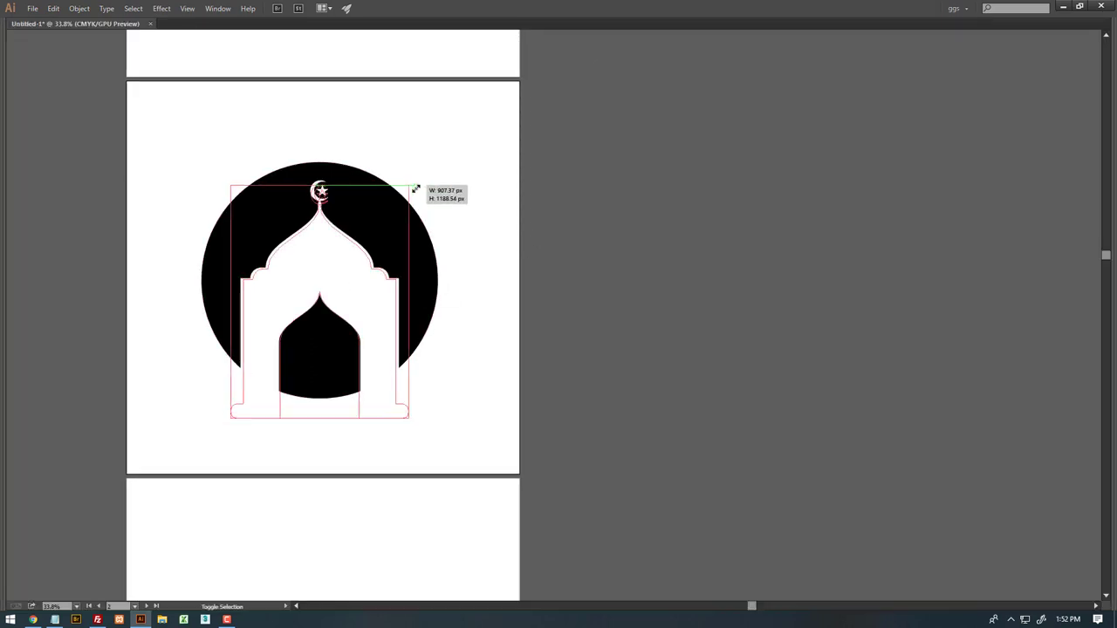
left_click_drag(477, 160, 234, 311)
key("Tab")
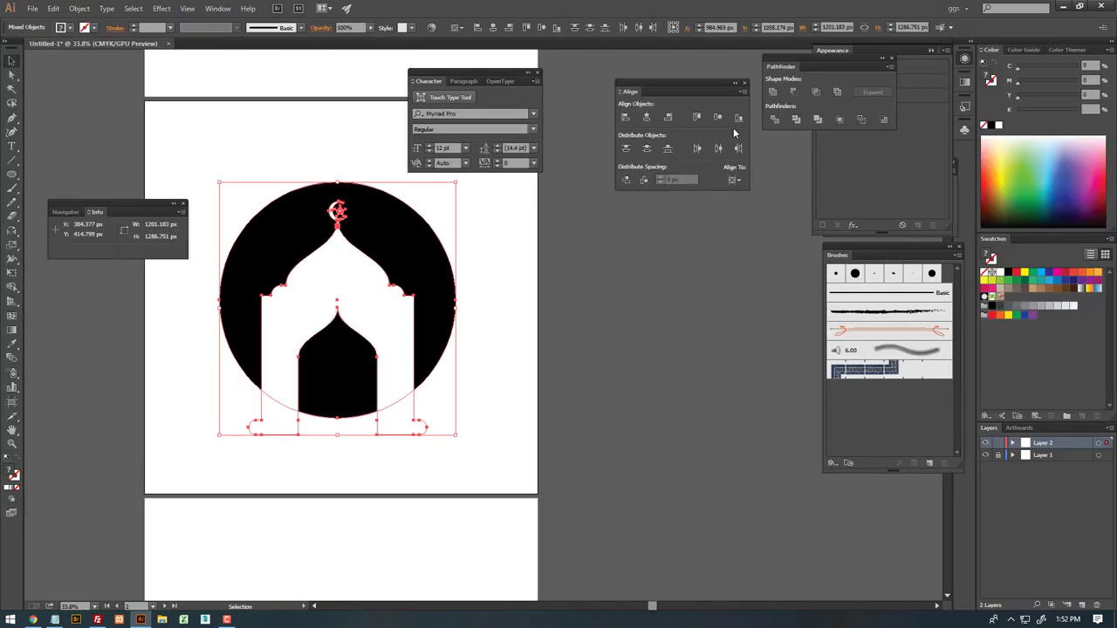
left_click(797, 96)
key("Tab")
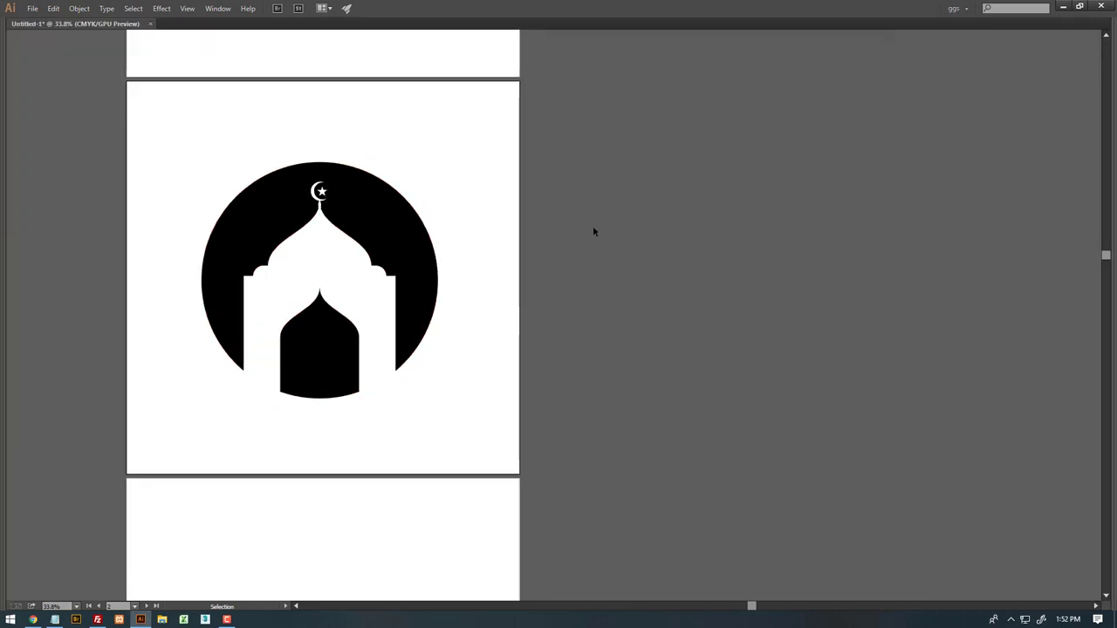
scroll(592, 225, "down", 3)
left_click_drag(535, 246, 542, 284)
scroll(542, 284, "up", 1)
- Draw a large black circle over the mosque and centre the mosque horizontally within it
scroll(533, 296, "up", 1)
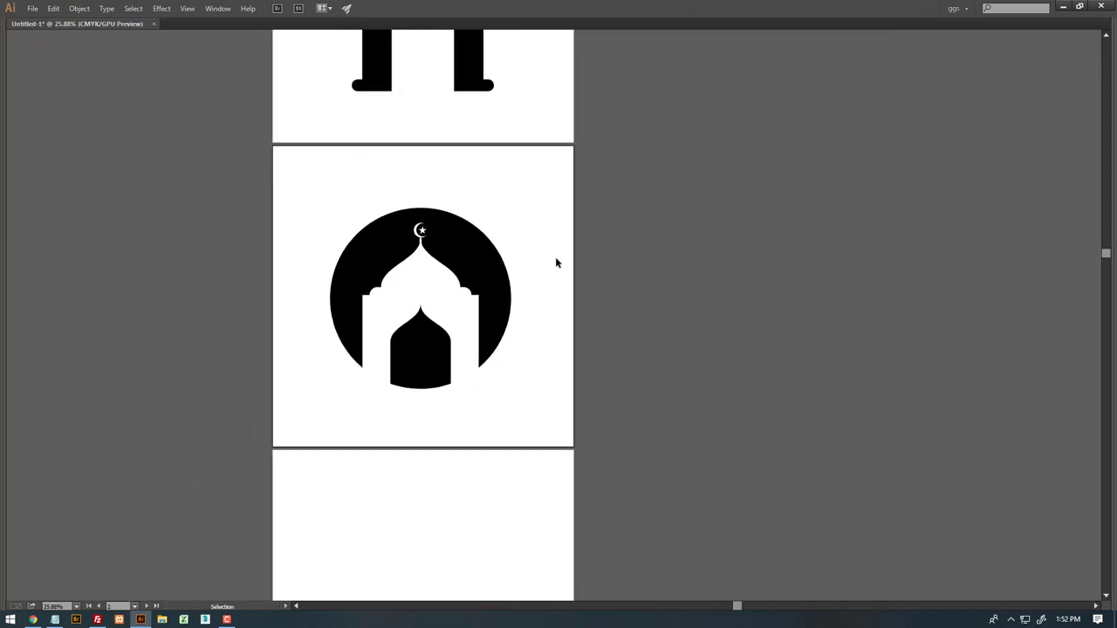
key("l")
left_click_drag(420, 303, 463, 407)
key("v")
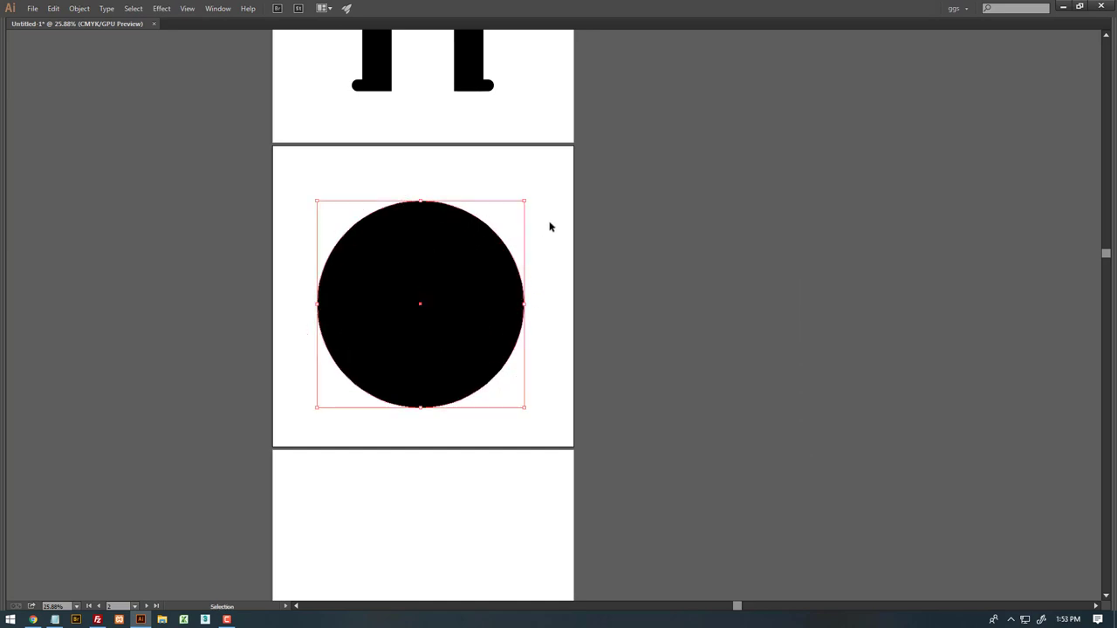
left_click_drag(550, 227, 349, 383)
key("Tab")
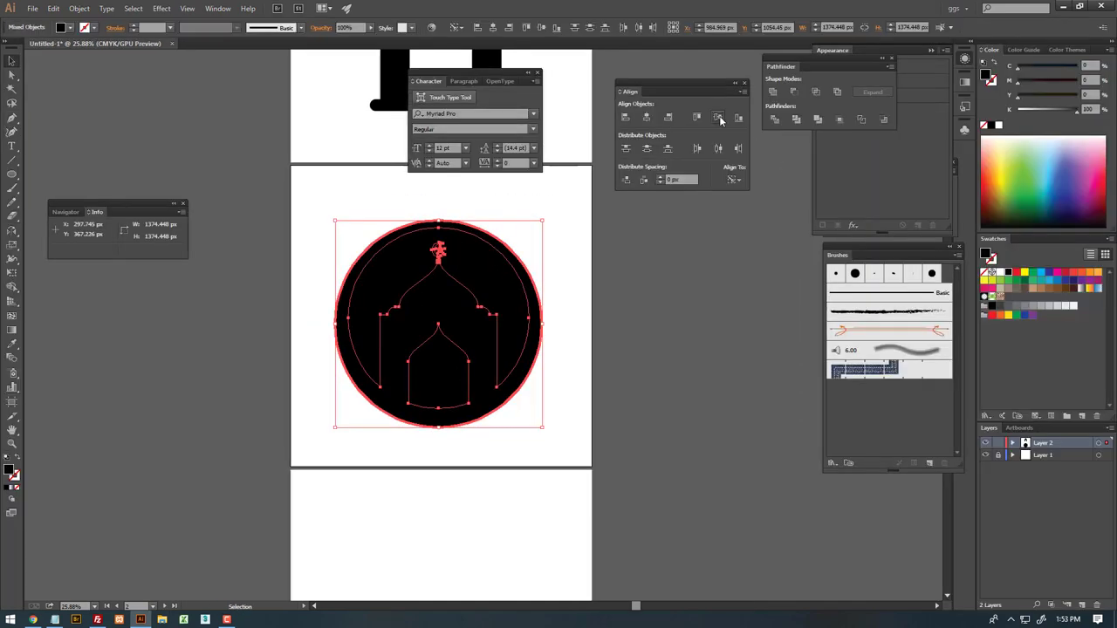
left_click(719, 119)
key("Tab")
- Duplicate the circle and paste the copy in front, aligned on the original
left_click(420, 279)
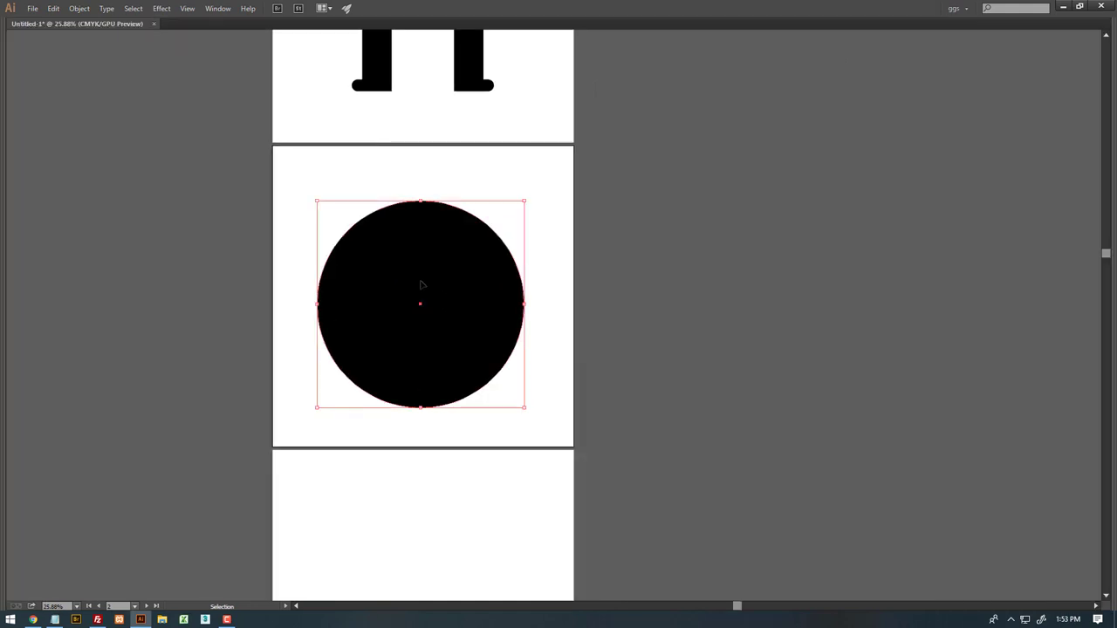
key("ctrl+x")
key("a")
key("ctrl+v")
key("v")
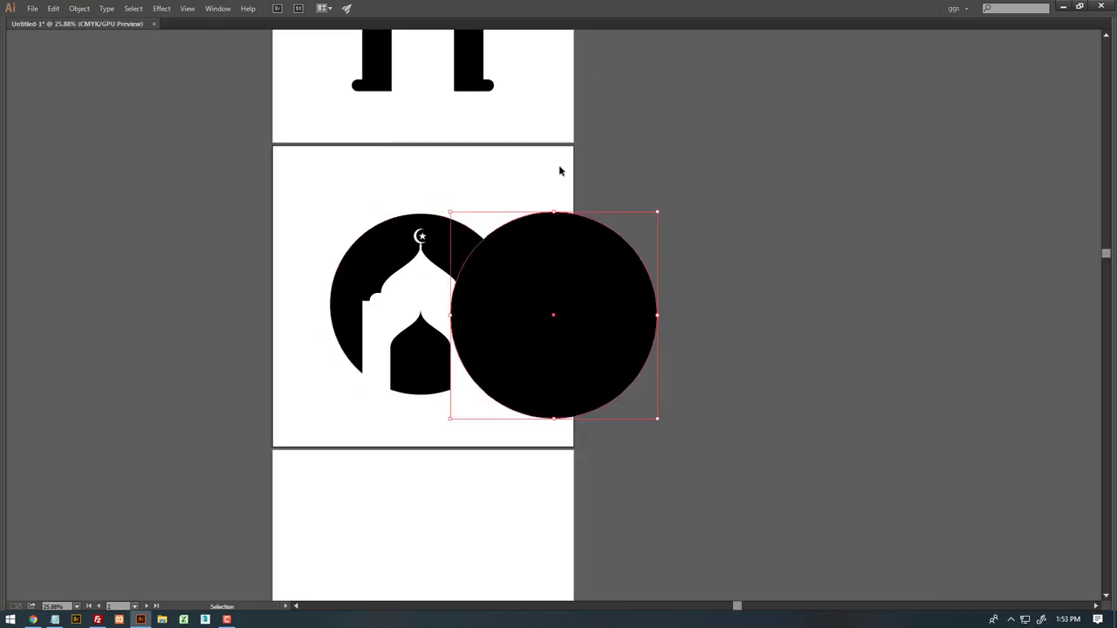
left_click_drag(561, 171, 382, 328)
key("ctrl+f")
left_click(584, 286)
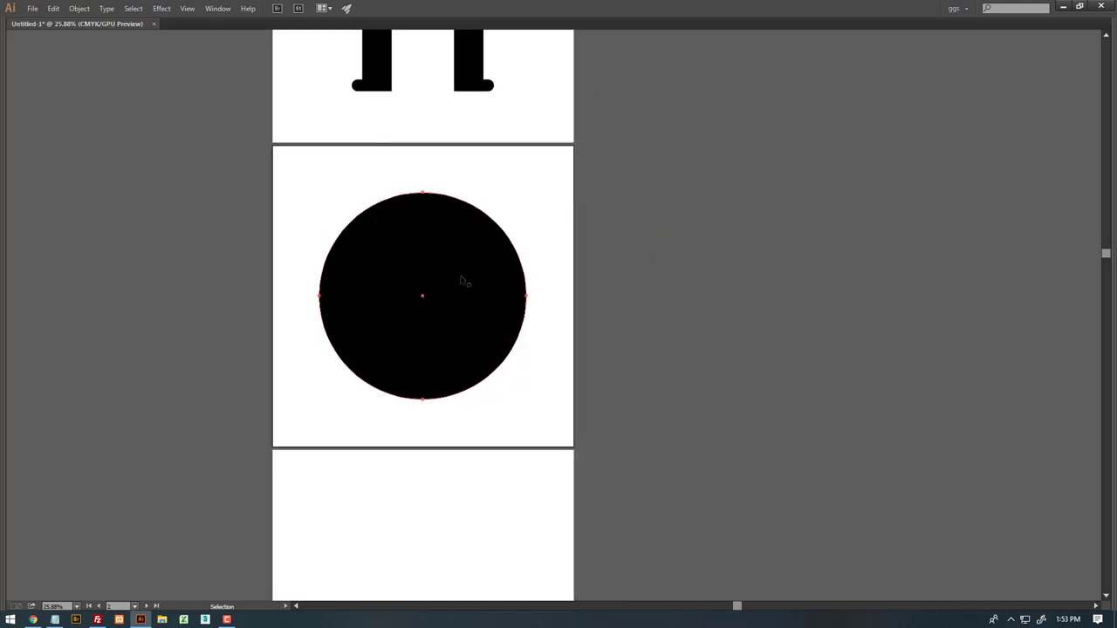
left_click(472, 281)
key("Tab")
key("ctrl+z")
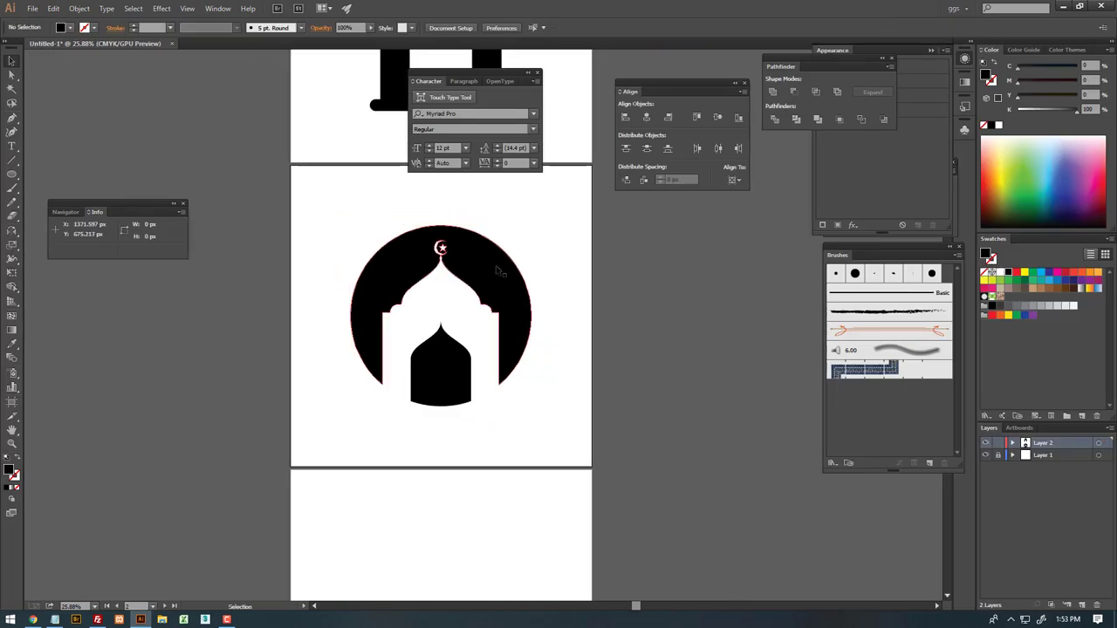
key("ctrl+shift+z")
- Combine the shapes into a ring with Ctrl+8 and shrink the mosque inside it
key("ctrl+a")
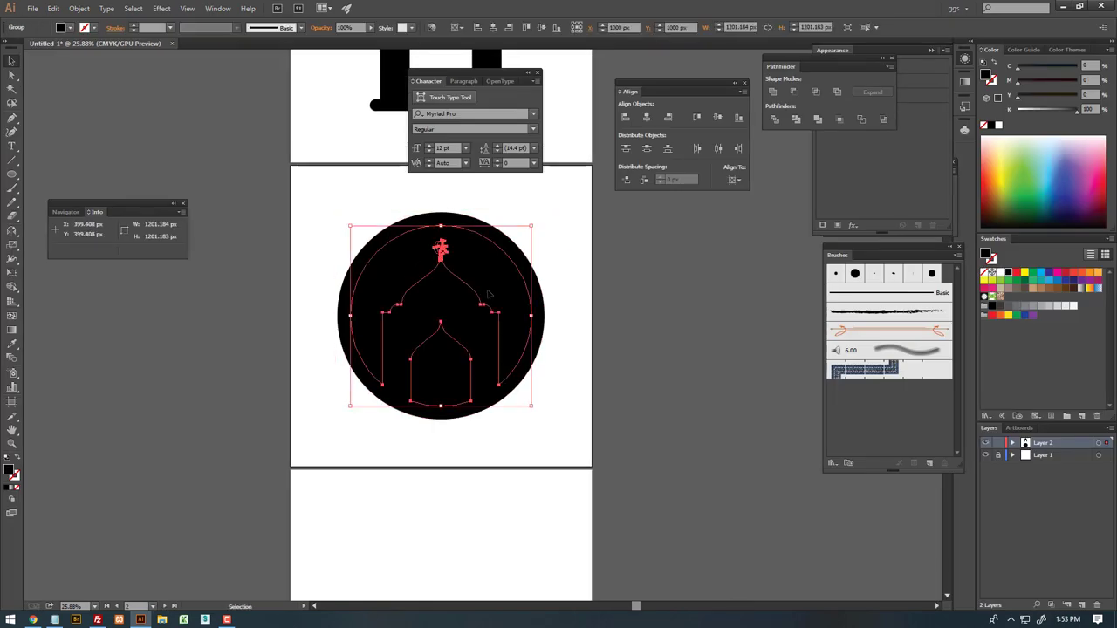
key("ctrl+8")
key("ctrl+shift+a")
left_click(489, 299)
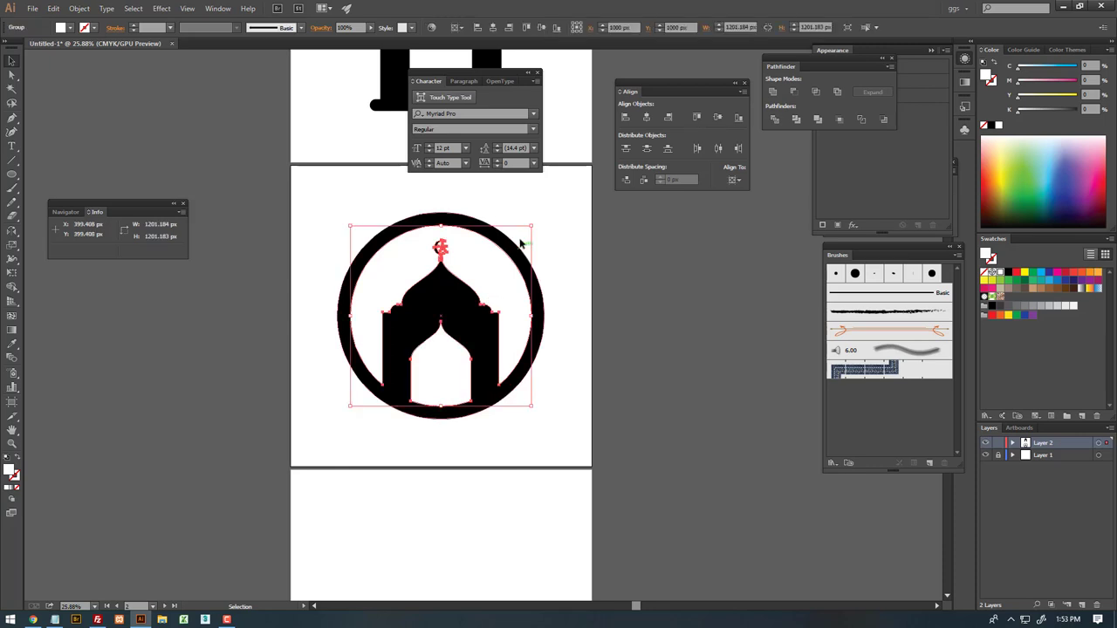
left_click_drag(531, 228, 523, 234)
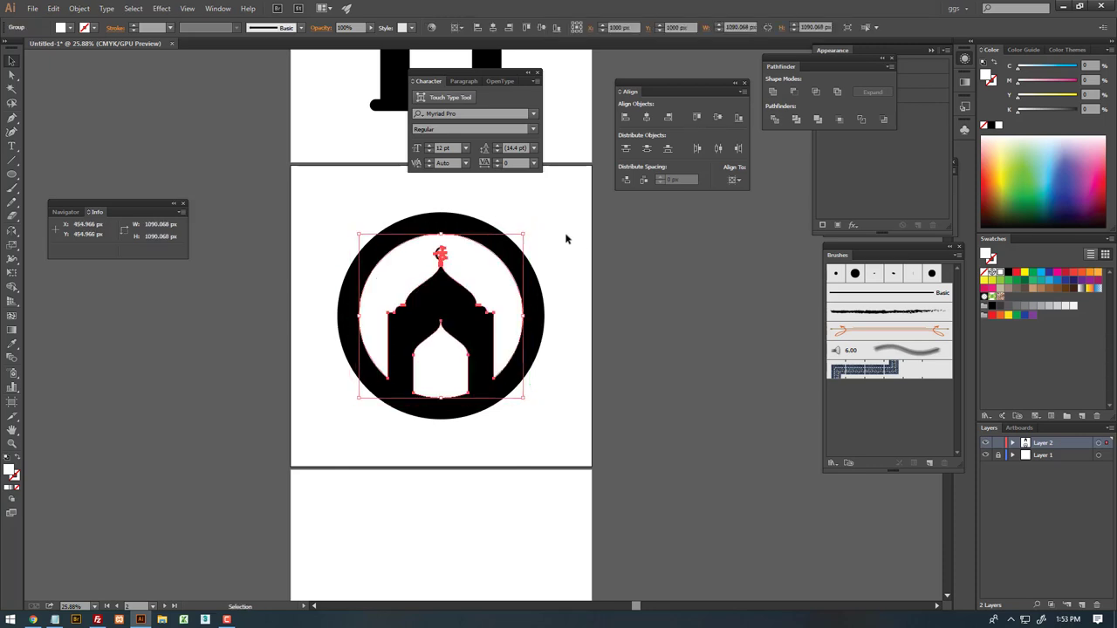
left_click(567, 242)
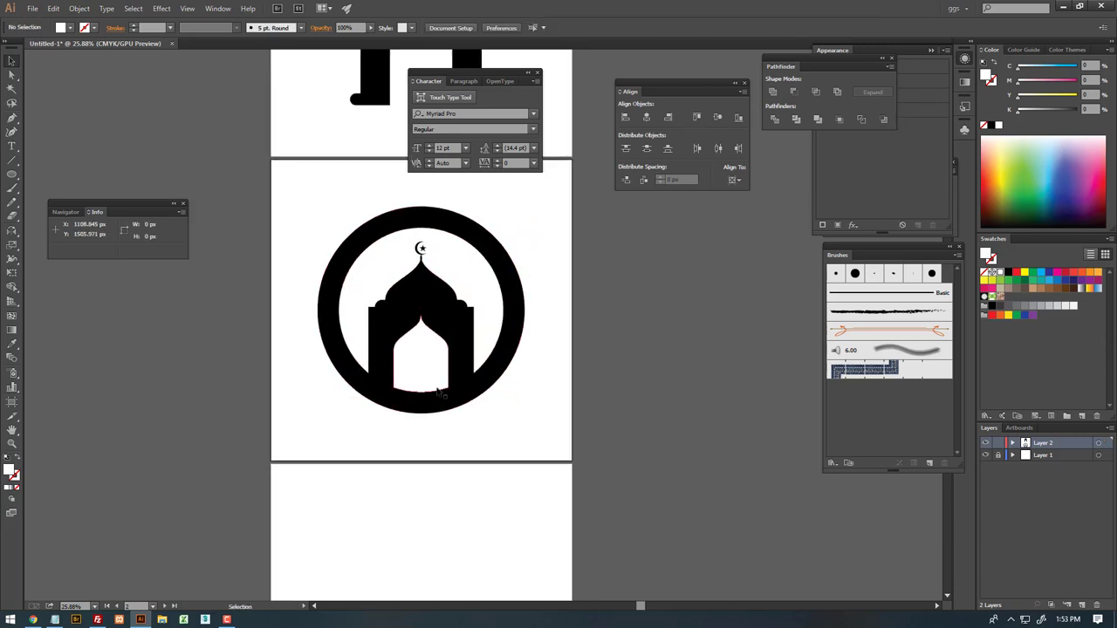
- Drag the doorway's bottom anchors below the ring and apply Minus Front to open the circle
left_click_drag(535, 262, 441, 403)
scroll(462, 377, "up", 3)
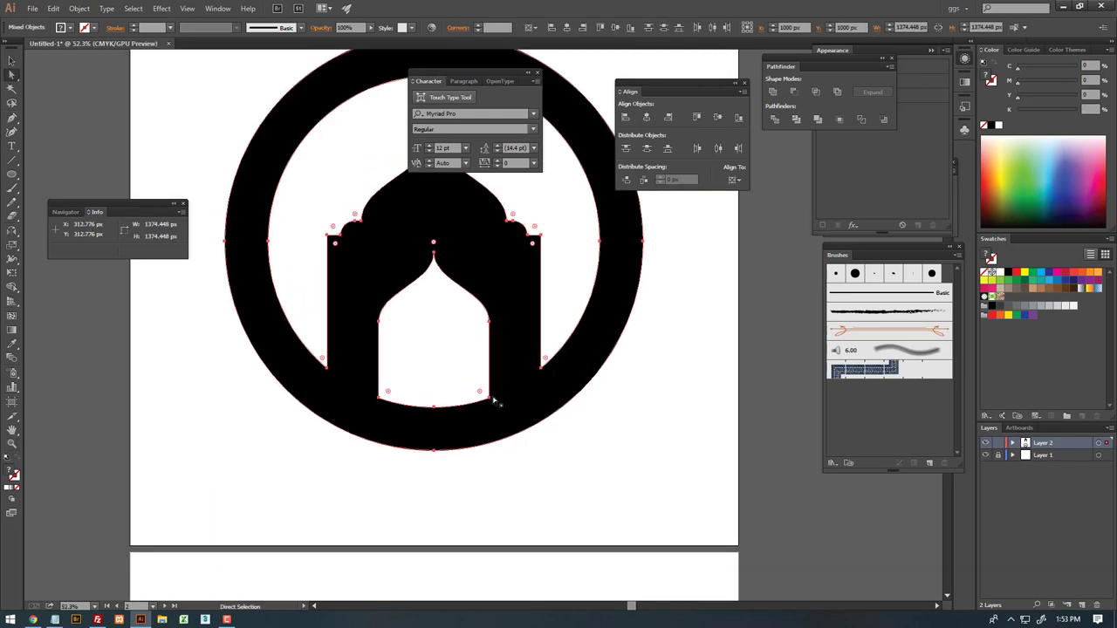
left_click(441, 407)
left_click(436, 408)
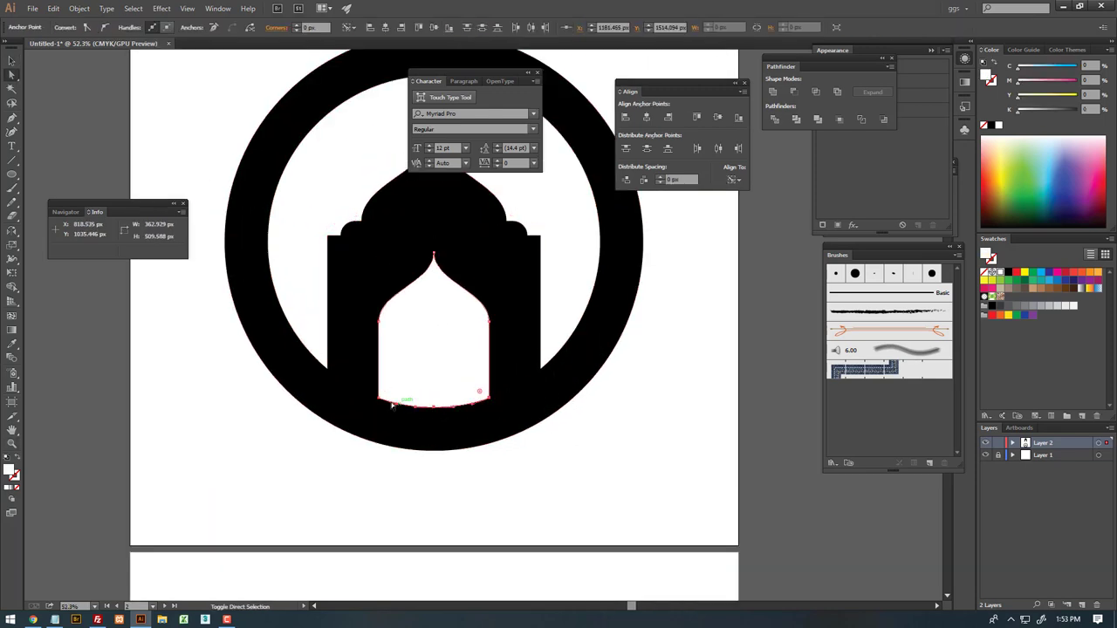
left_click_drag(481, 408, 490, 502)
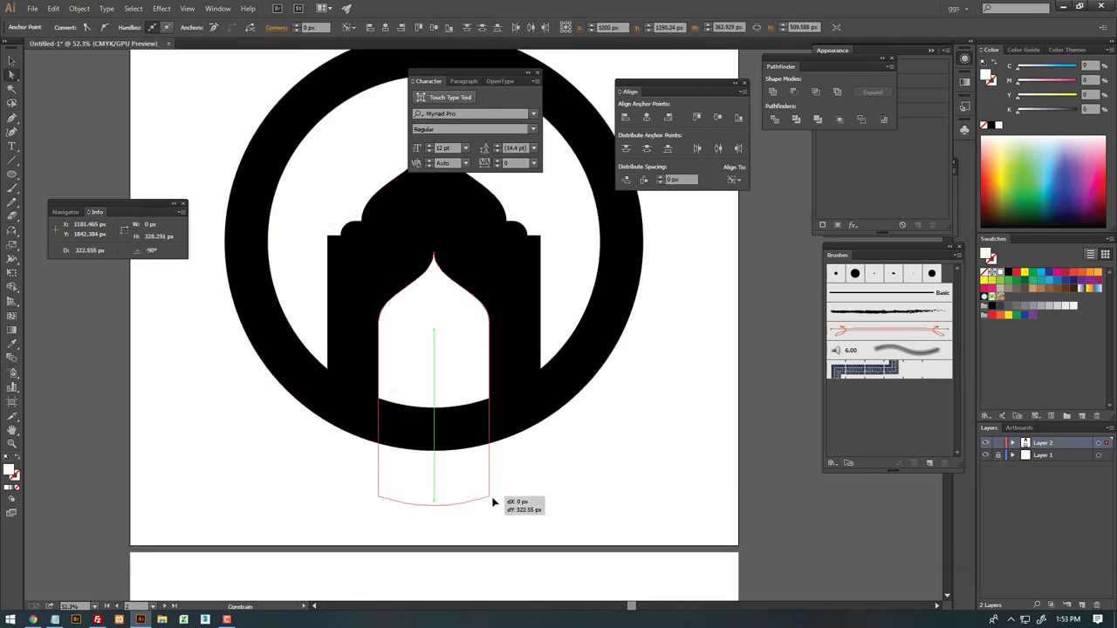
key("v")
left_click_drag(651, 371, 323, 473)
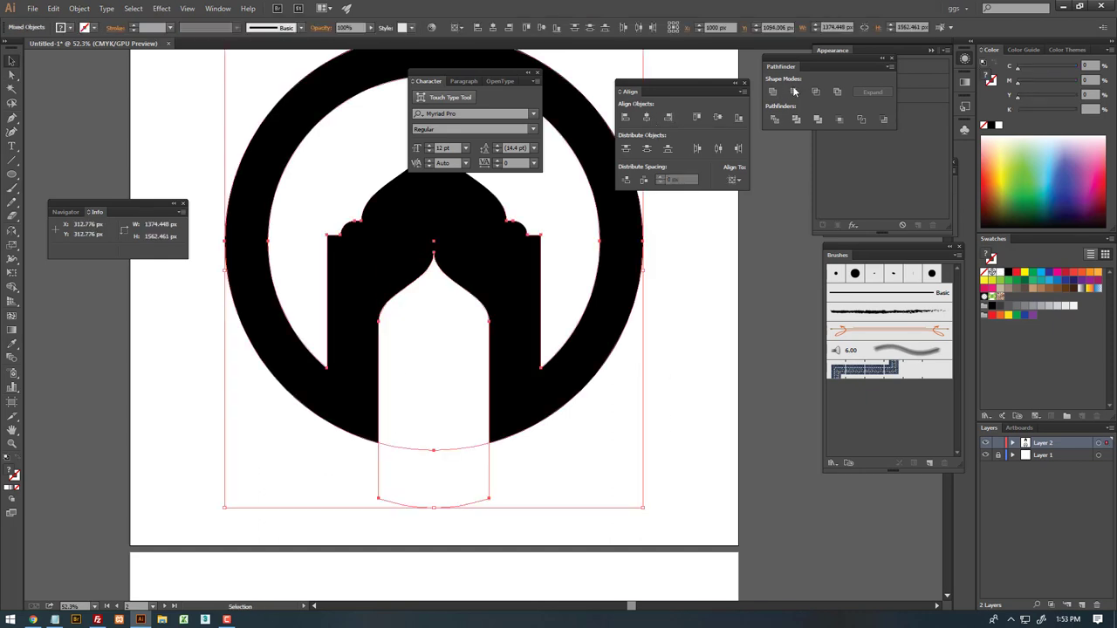
left_click(794, 92)
left_click(727, 251)
- Scale the ringed mosque icon down slightly
key("Tab")
scroll(727, 251, "down", 3)
left_click_drag(648, 173, 592, 273)
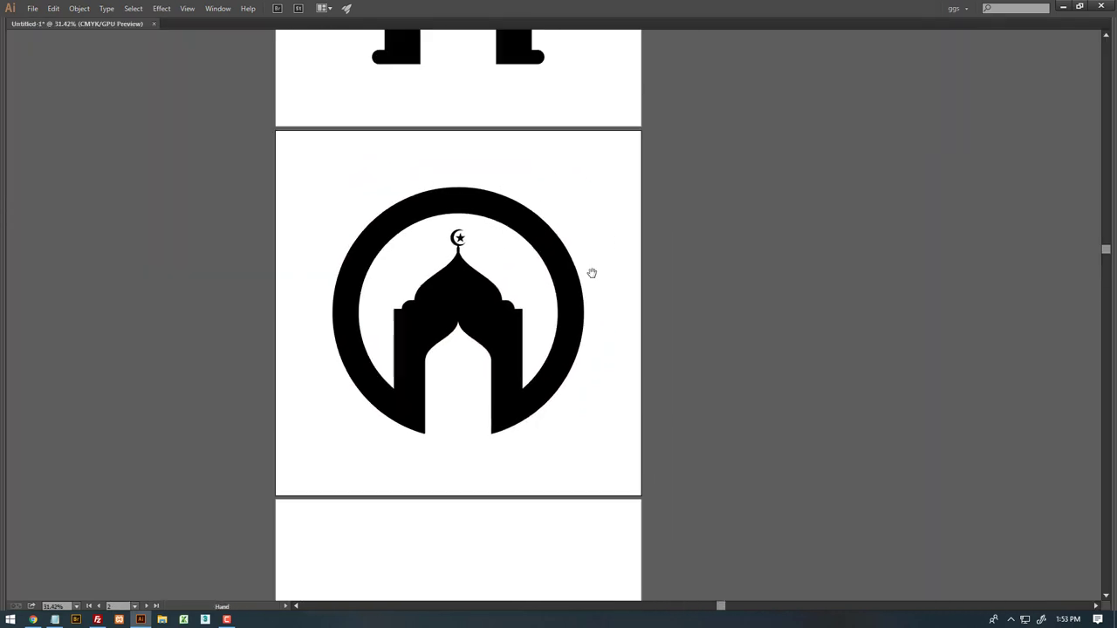
left_click(567, 262)
left_click_drag(585, 189, 568, 242)
left_click(568, 242)
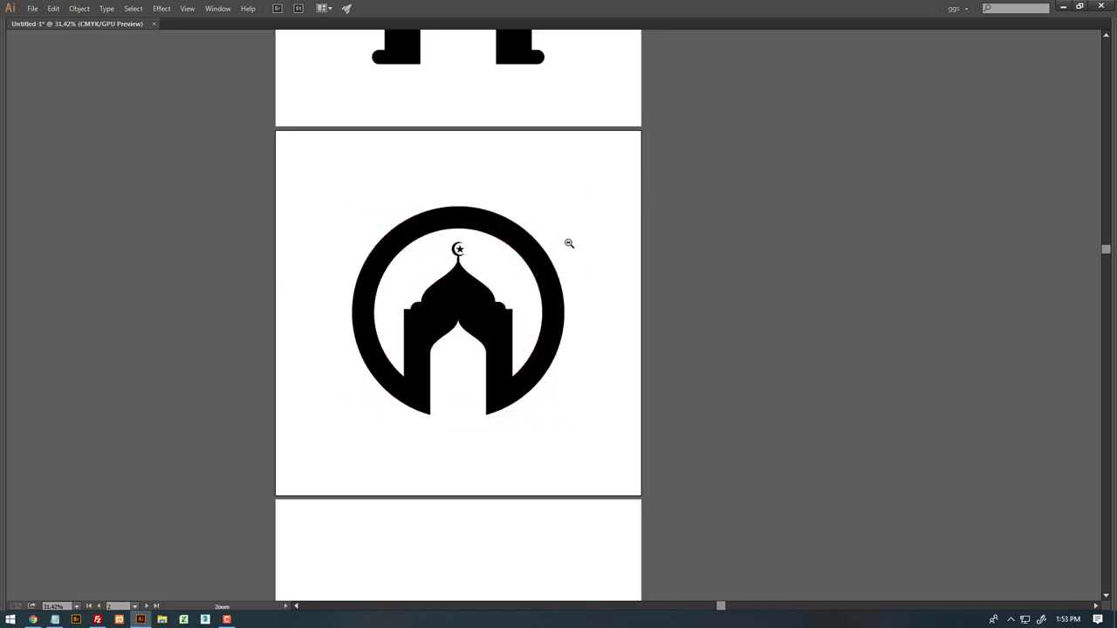
scroll(543, 356, "down", 3)
left_click(483, 220)
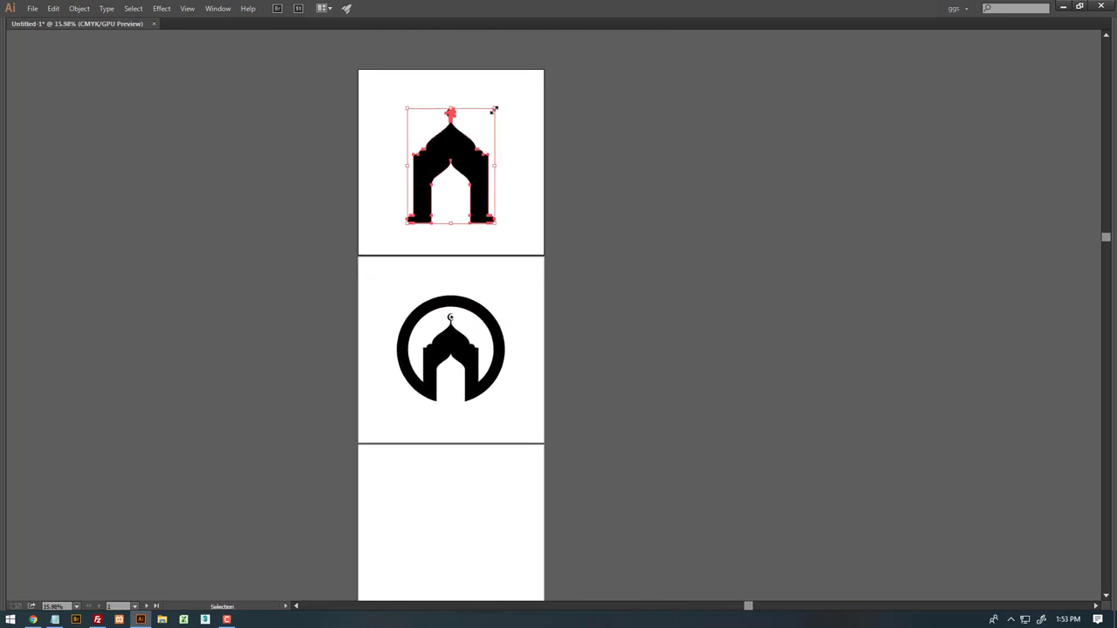
- Shrink the arch icon slightly and Alt-drag a copy onto the third artboard
left_click_drag(494, 110, 486, 117)
left_click(618, 242)
left_click_drag(618, 242, 498, 191)
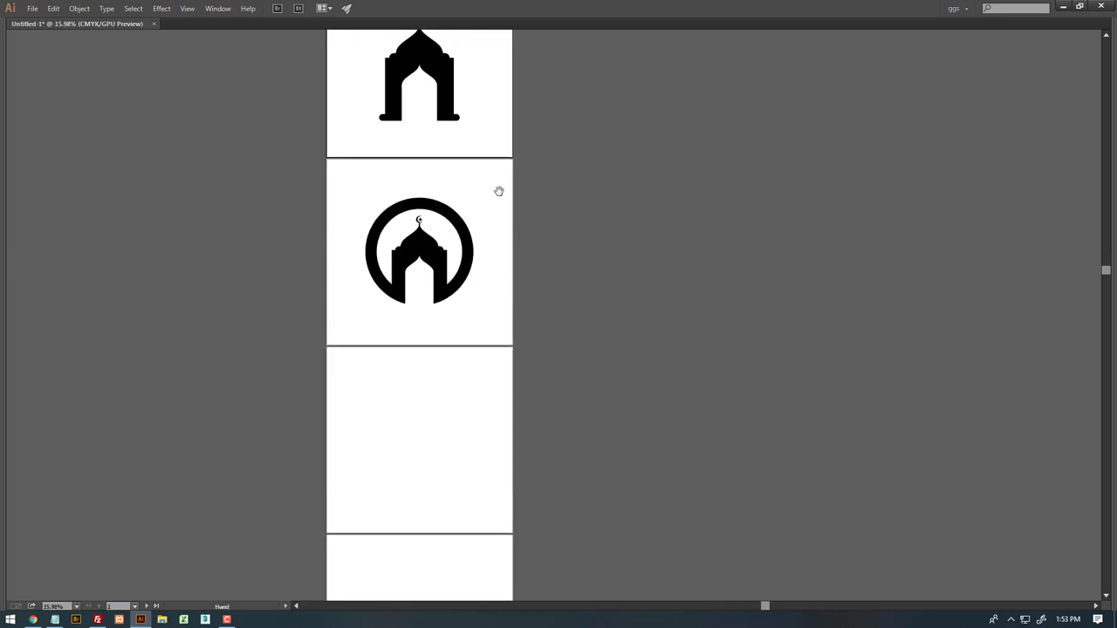
left_click_drag(439, 76, 456, 448)
scroll(494, 320, "up", 3)
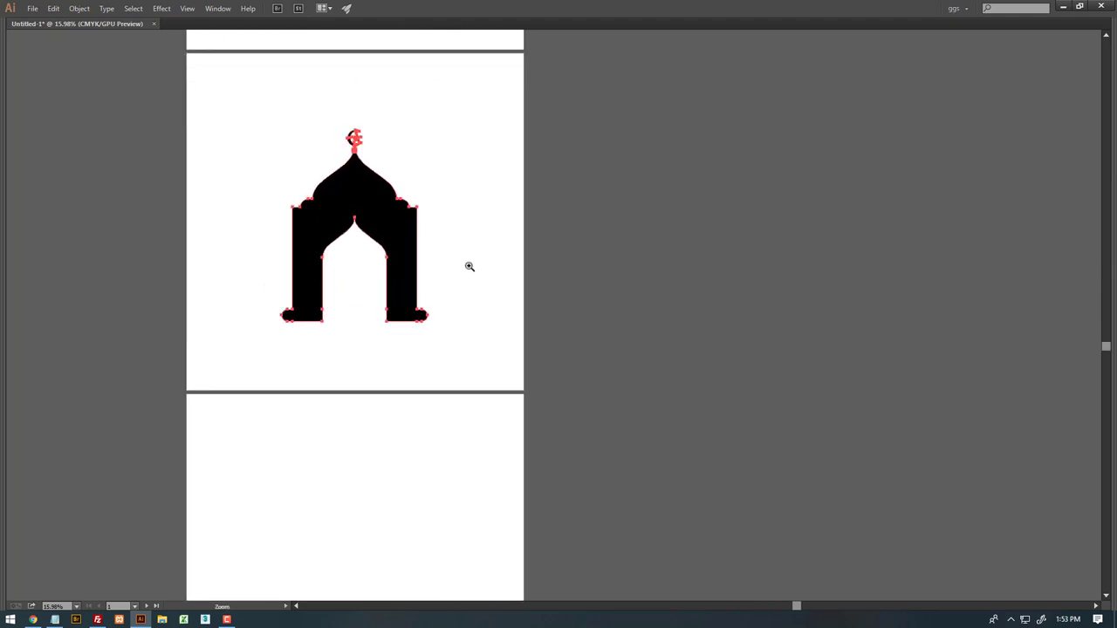
left_click(287, 206)
- Draw a freehand wavy Paintbrush line beneath the copied arch, then move and resize it to fit
key("Tab")
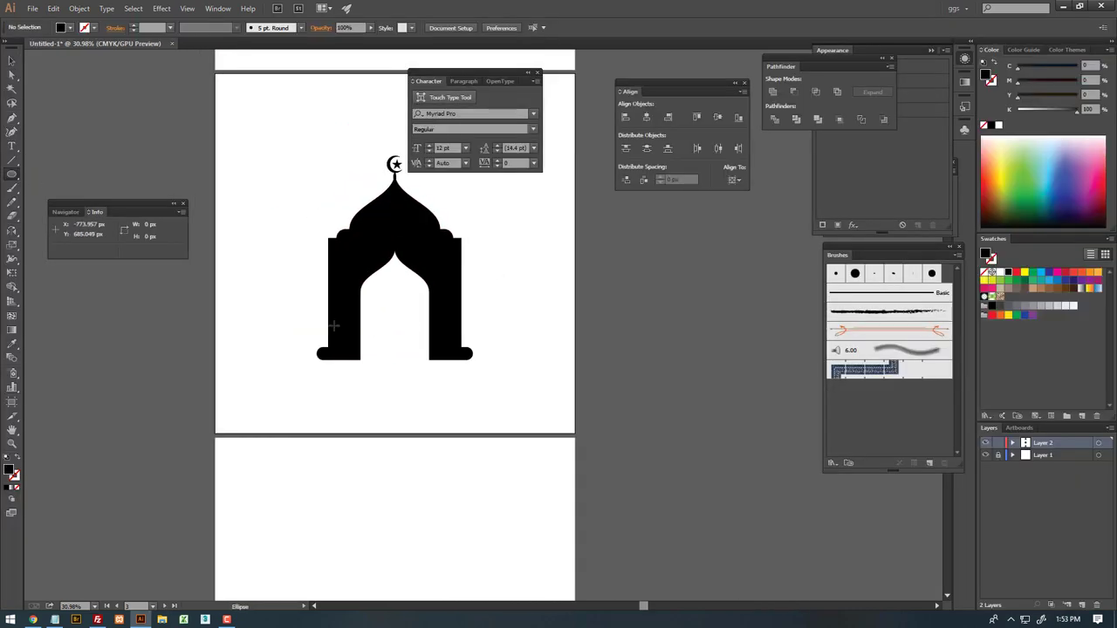
left_click_drag(333, 326, 306, 257)
left_click_drag(292, 461, 318, 480)
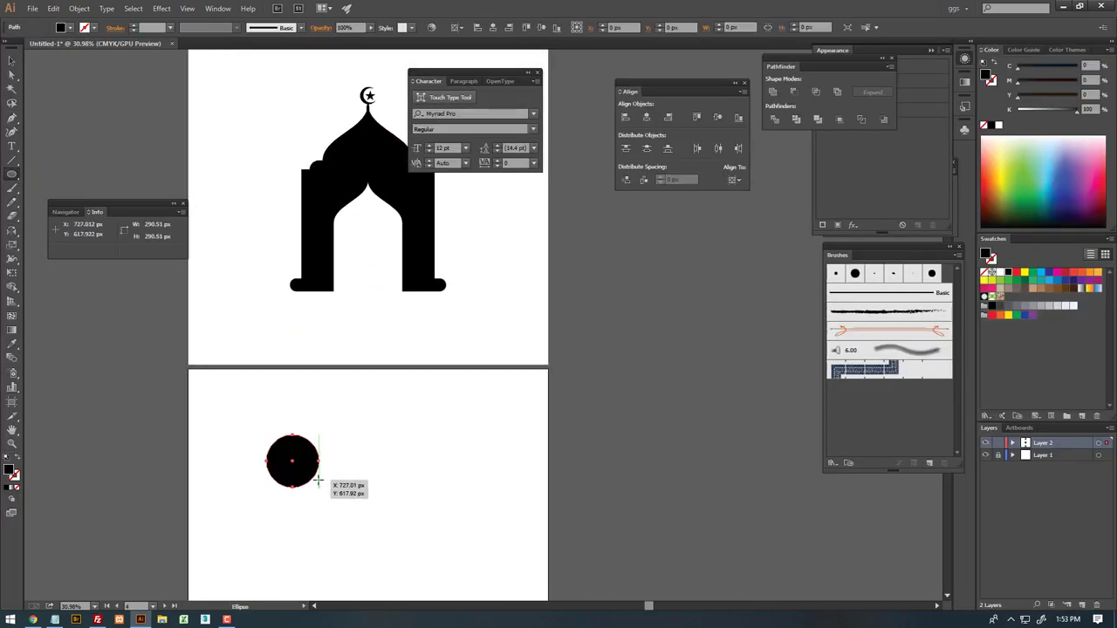
key("ctrl+z")
left_click(12, 189)
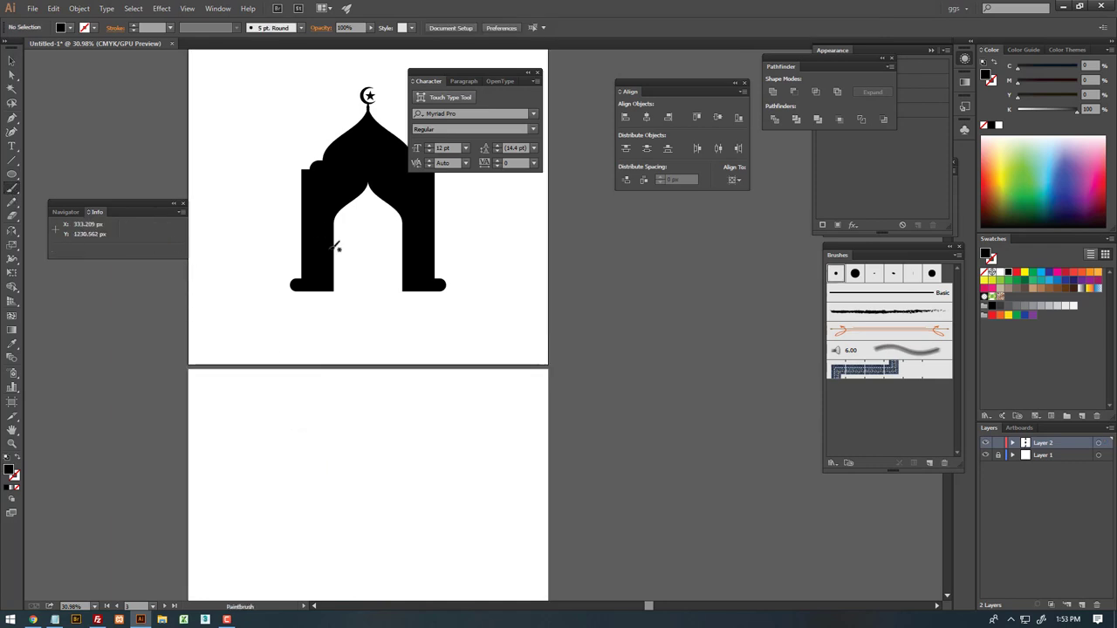
left_click_drag(528, 361, 679, 258)
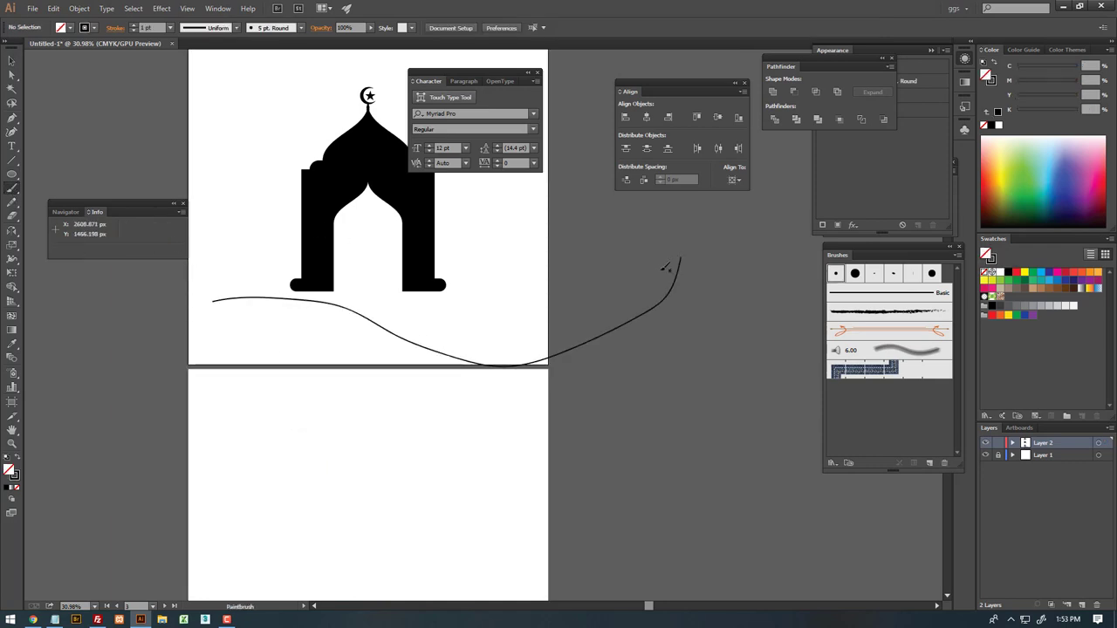
key("v")
left_click_drag(571, 348, 516, 329)
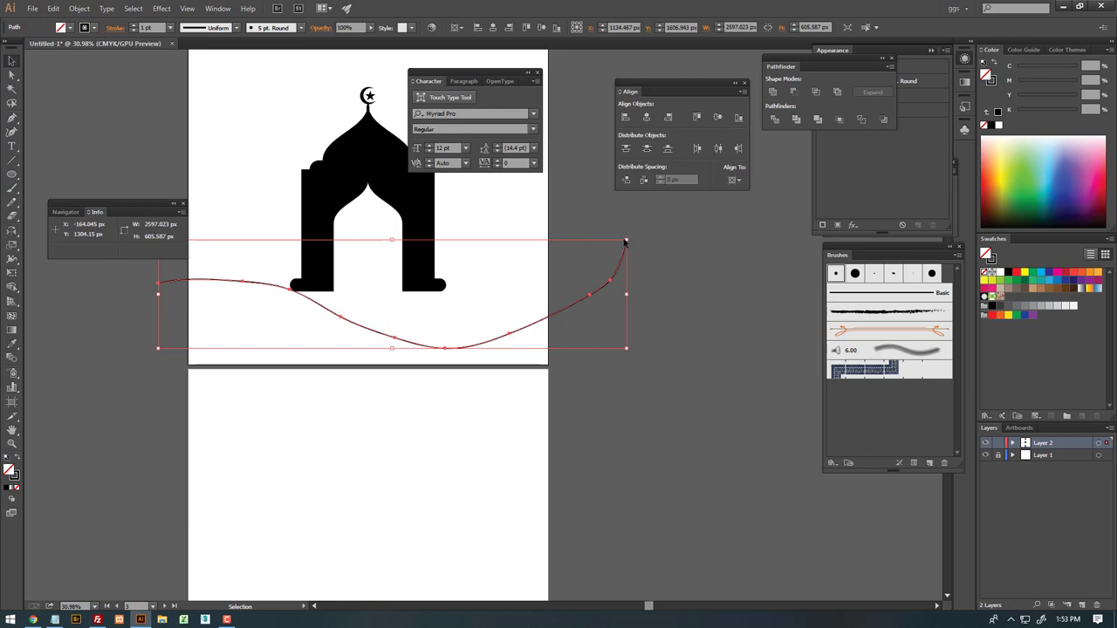
left_click_drag(624, 242, 511, 292)
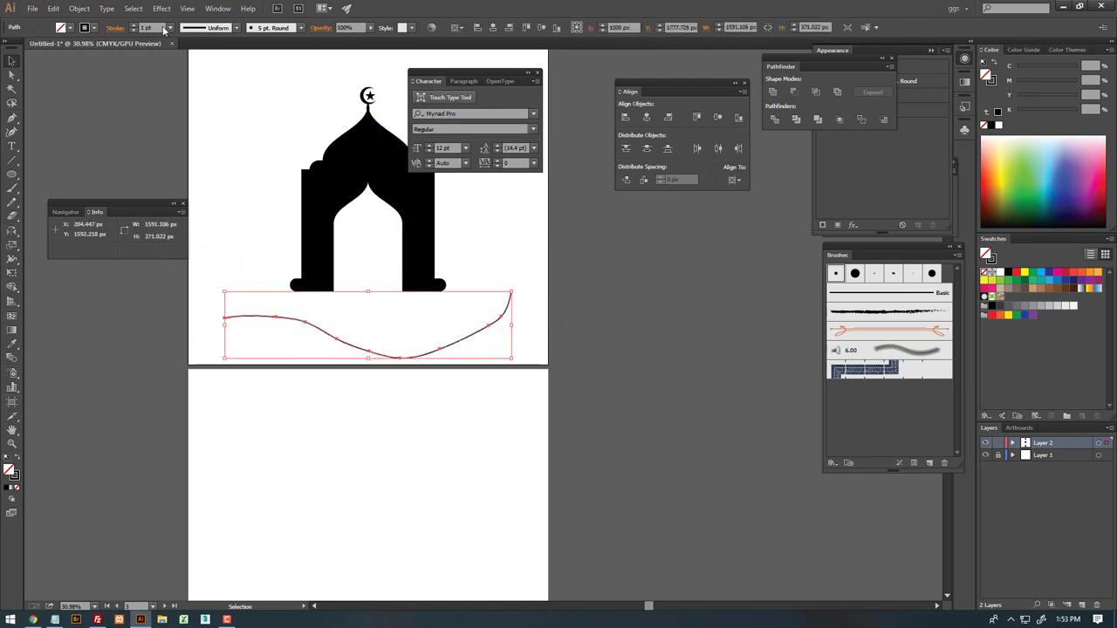
left_click(78, 9)
mouse_move(91, 243)
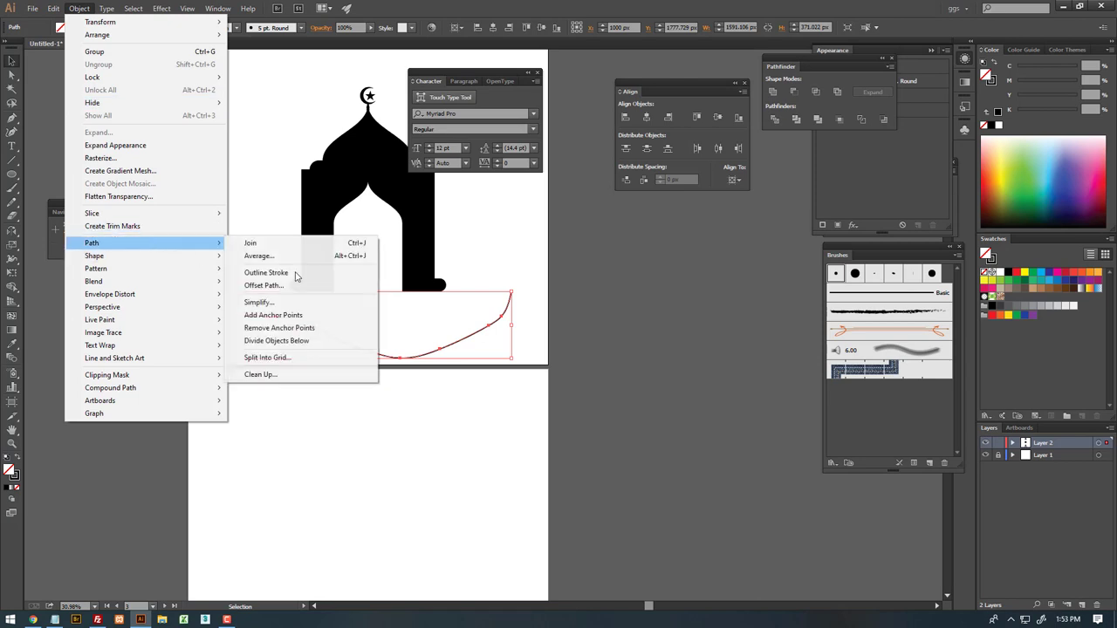
- Simplify the wavy line from 10 to 5 anchor points with Preview, then zoom in on it
left_click(259, 301)
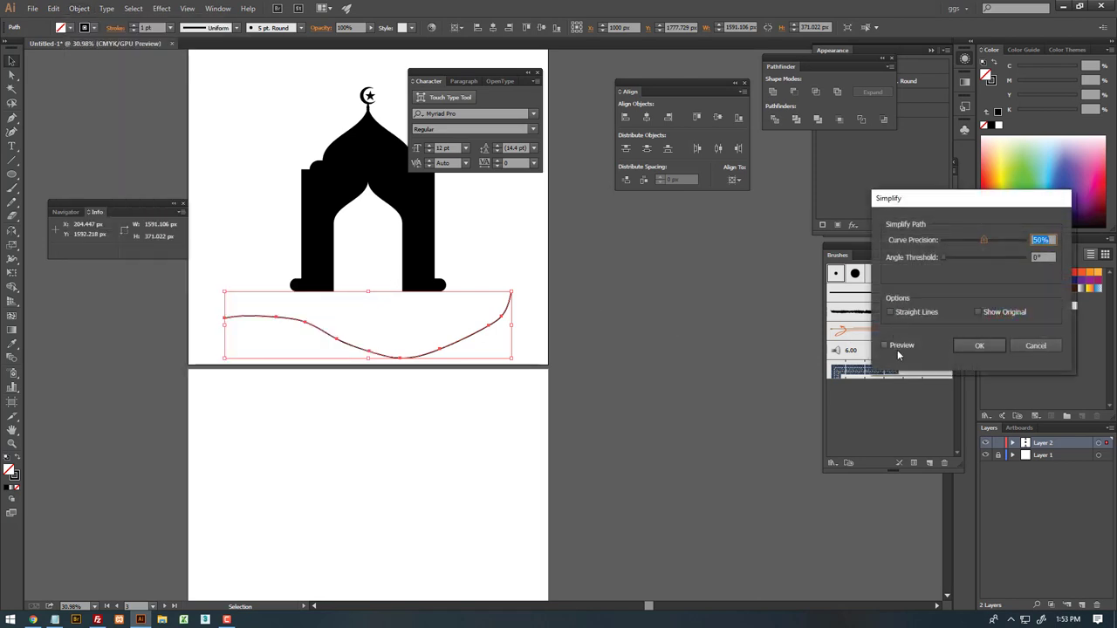
left_click(885, 345)
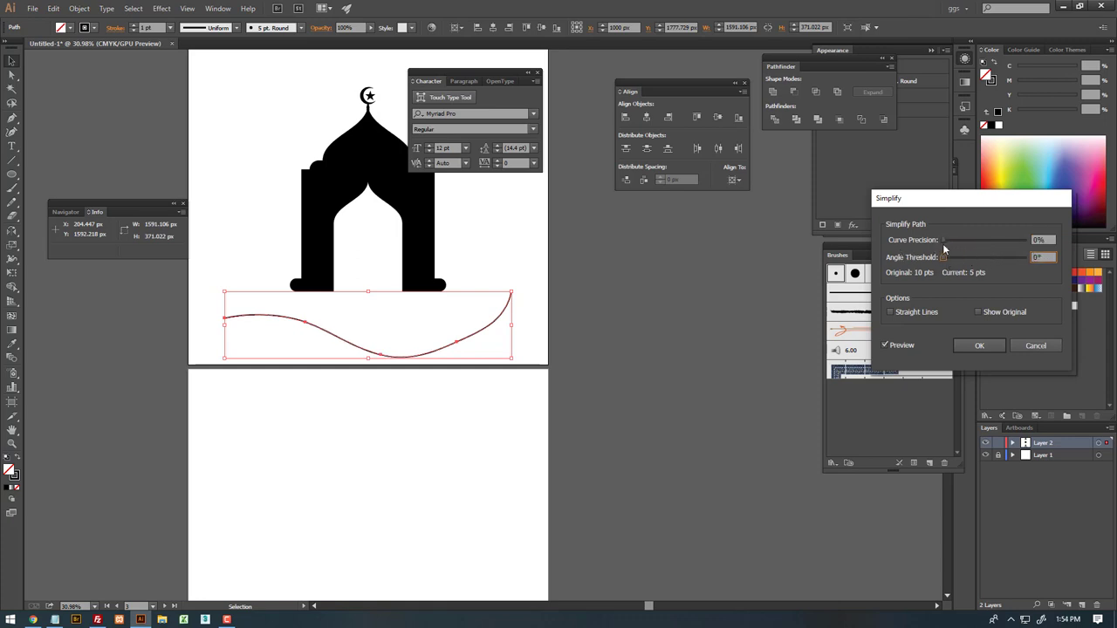
left_click(991, 349)
key("z")
left_click(408, 334)
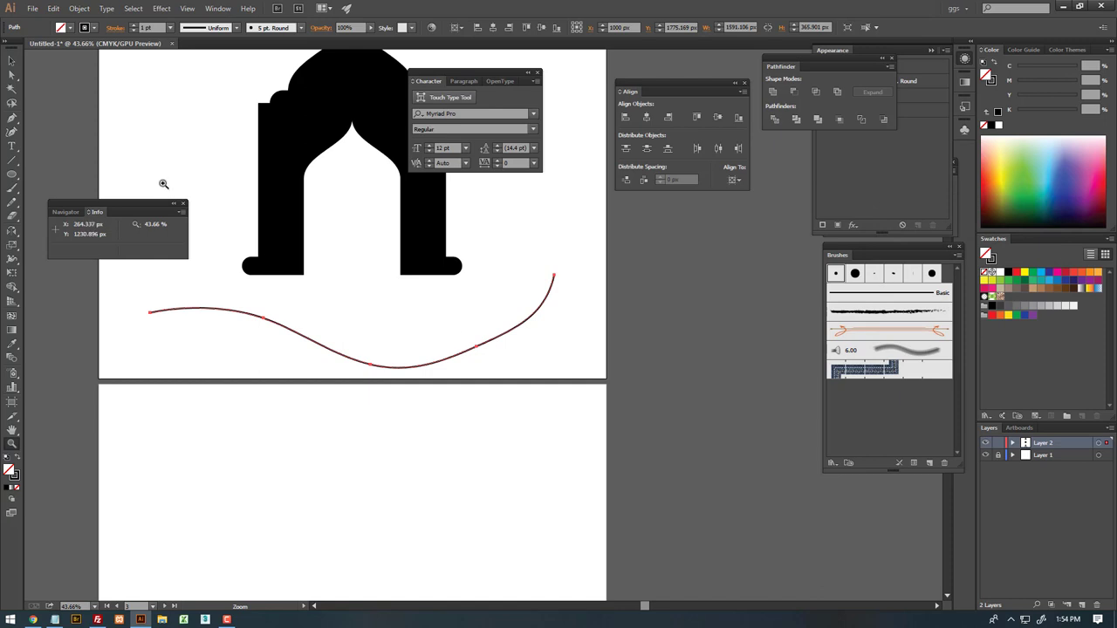
- Run the Smooth tool twice along the wavy line to even out its curve
left_click(17, 207)
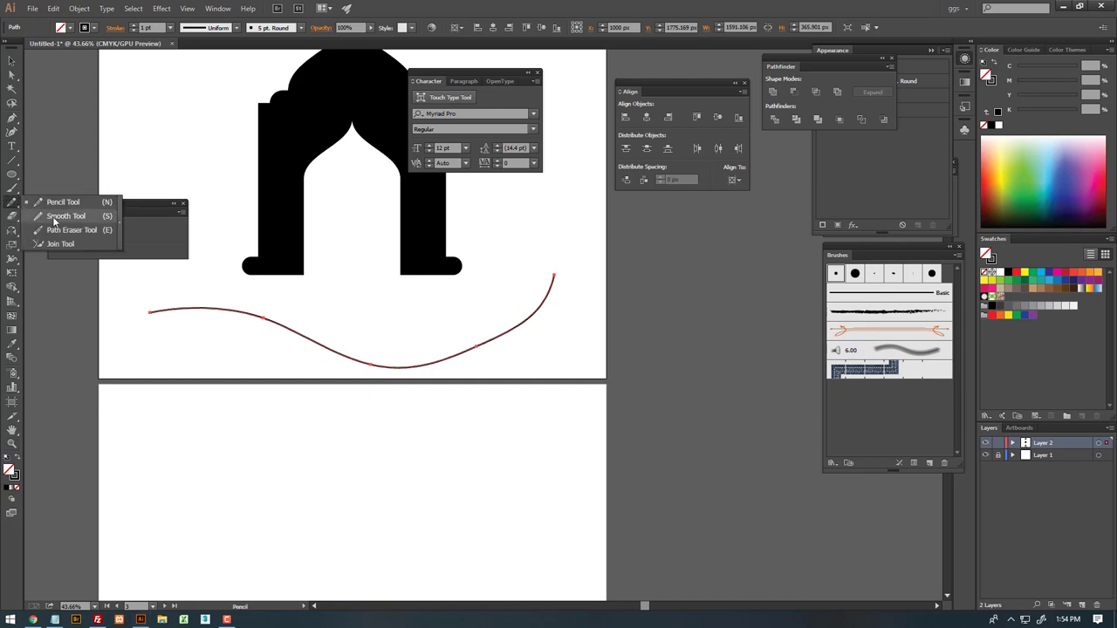
left_click(54, 218)
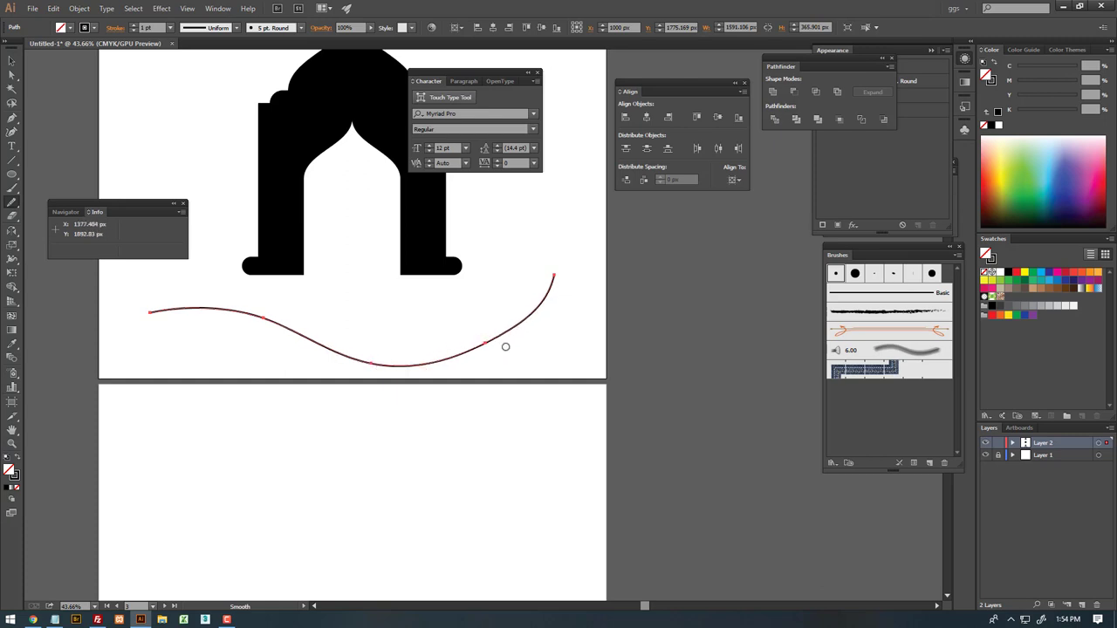
left_click_drag(457, 352, 260, 309)
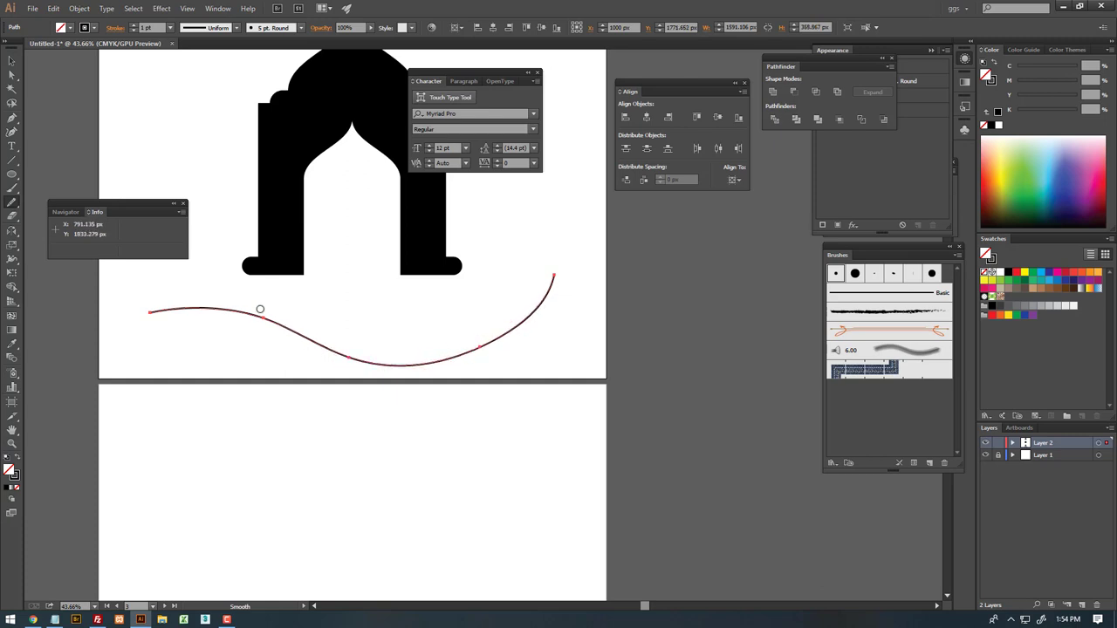
mouse_move(490, 338)
left_mouse_down()
mouse_move(378, 364)
mouse_move(268, 322)
left_mouse_up()
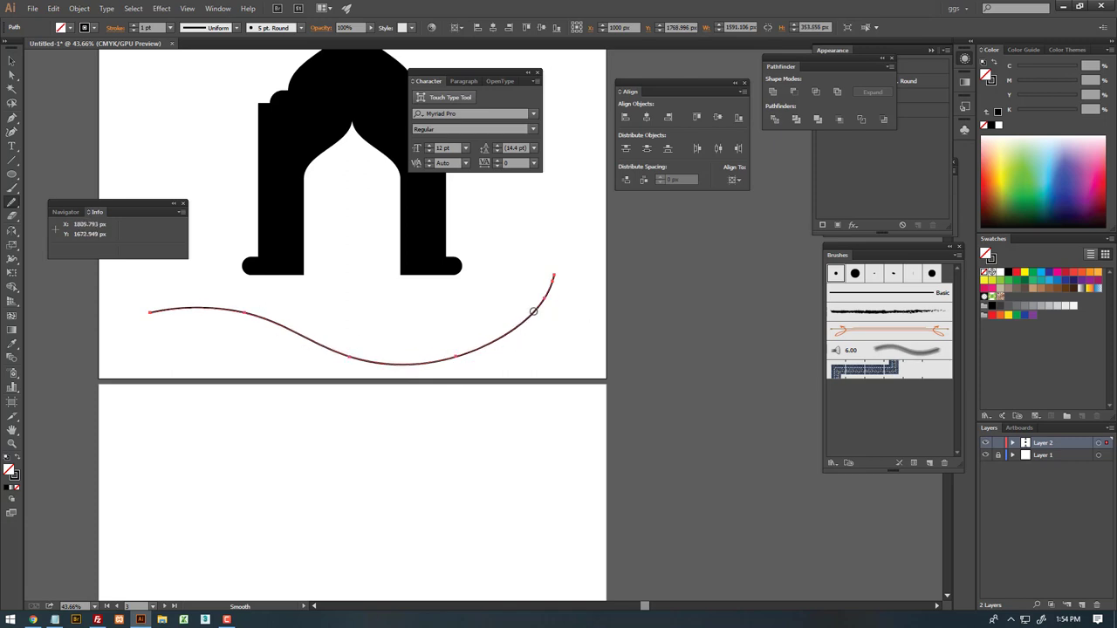
- Trim the upturned right end tip off the curve with the Path Eraser
key("a")
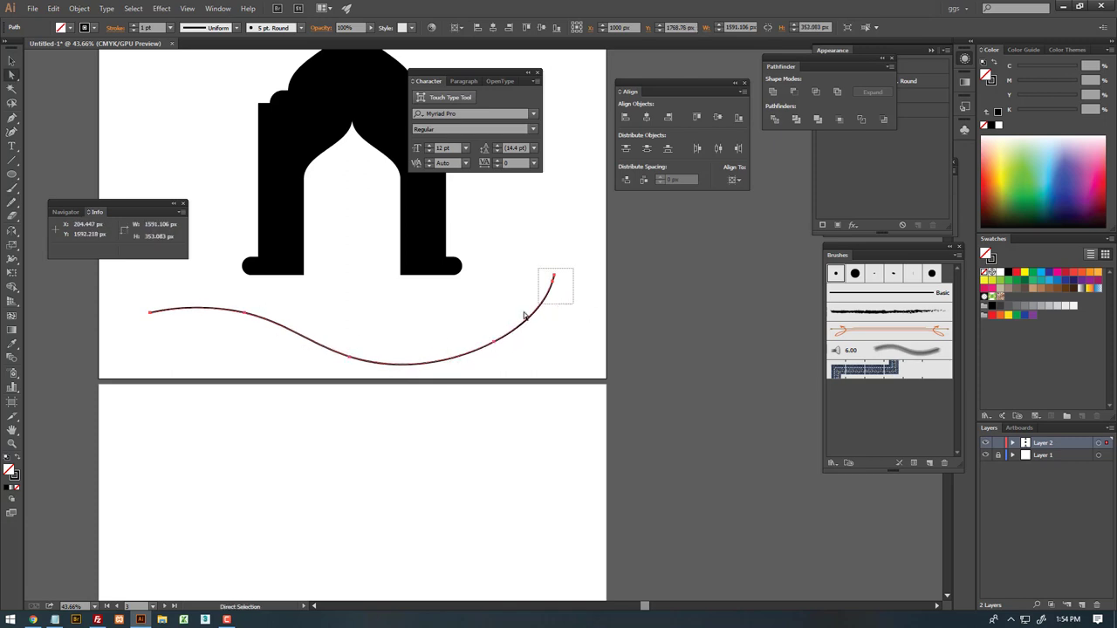
left_click_drag(573, 269, 537, 305)
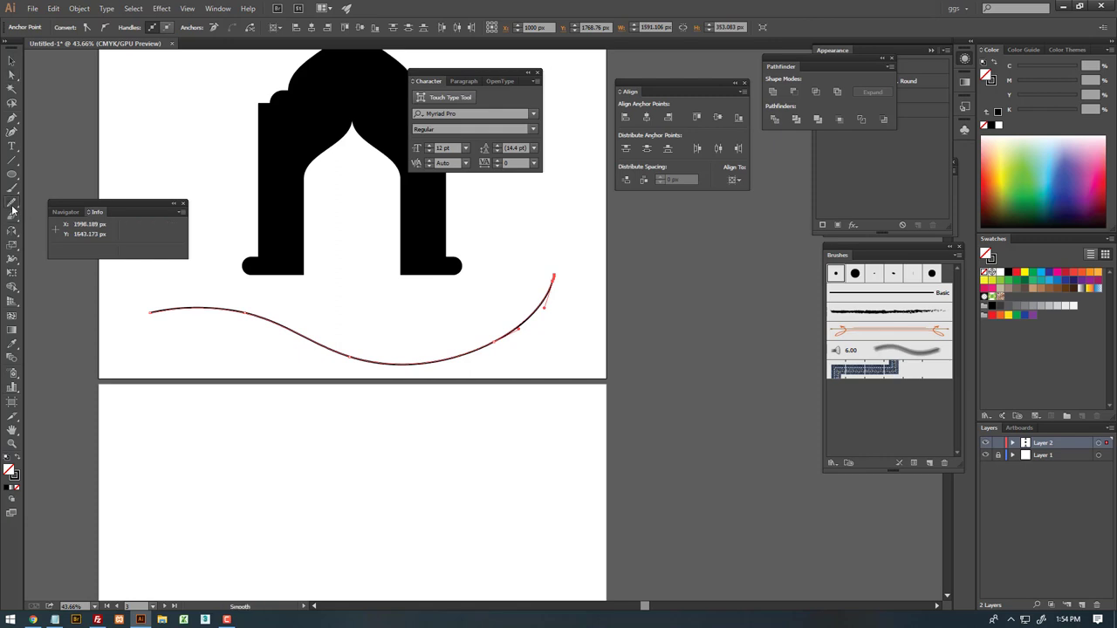
left_click_drag(12, 208, 52, 224)
left_click_drag(536, 314, 546, 298)
key("v")
left_click_drag(568, 249, 506, 320)
key("Delete")
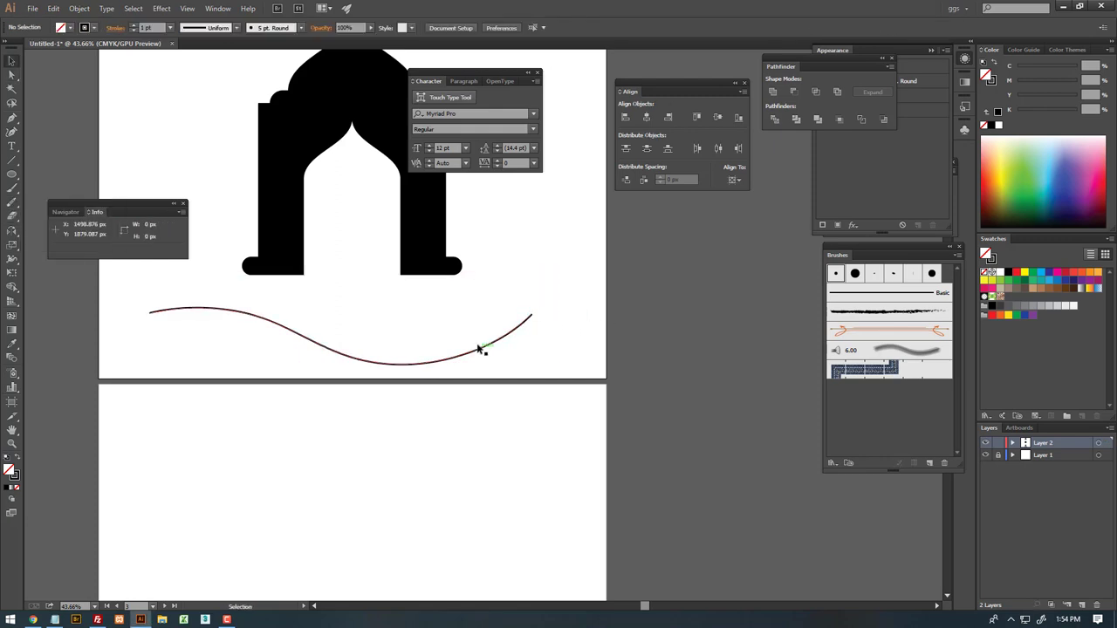
- Give the curve the tapered Width Profile and switch its brush to Basic
left_click(474, 352)
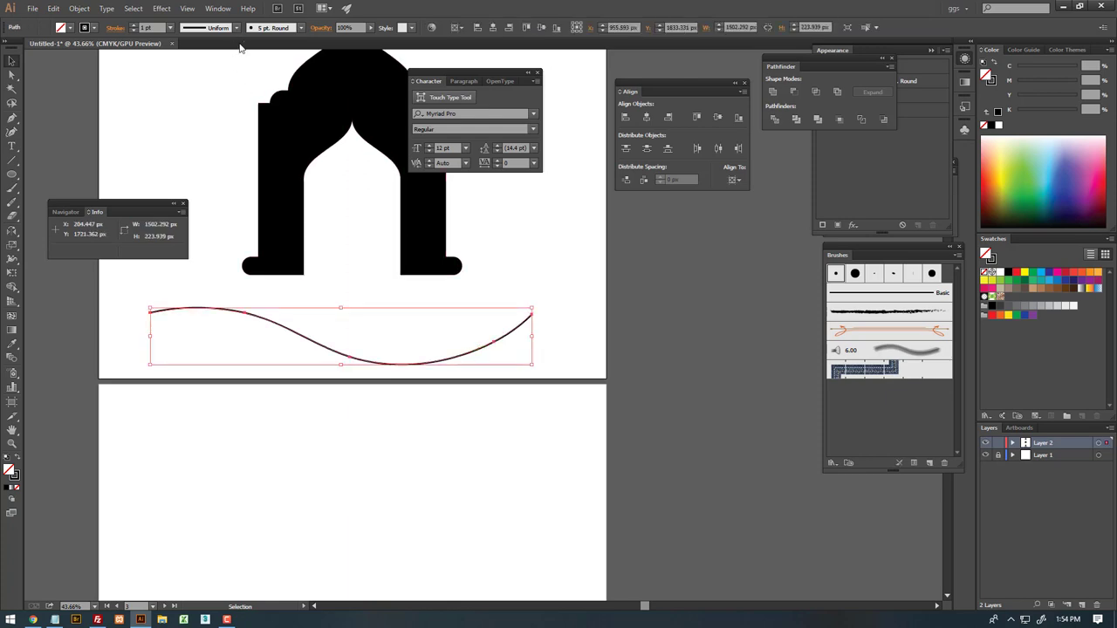
left_click(217, 68)
left_click(290, 29)
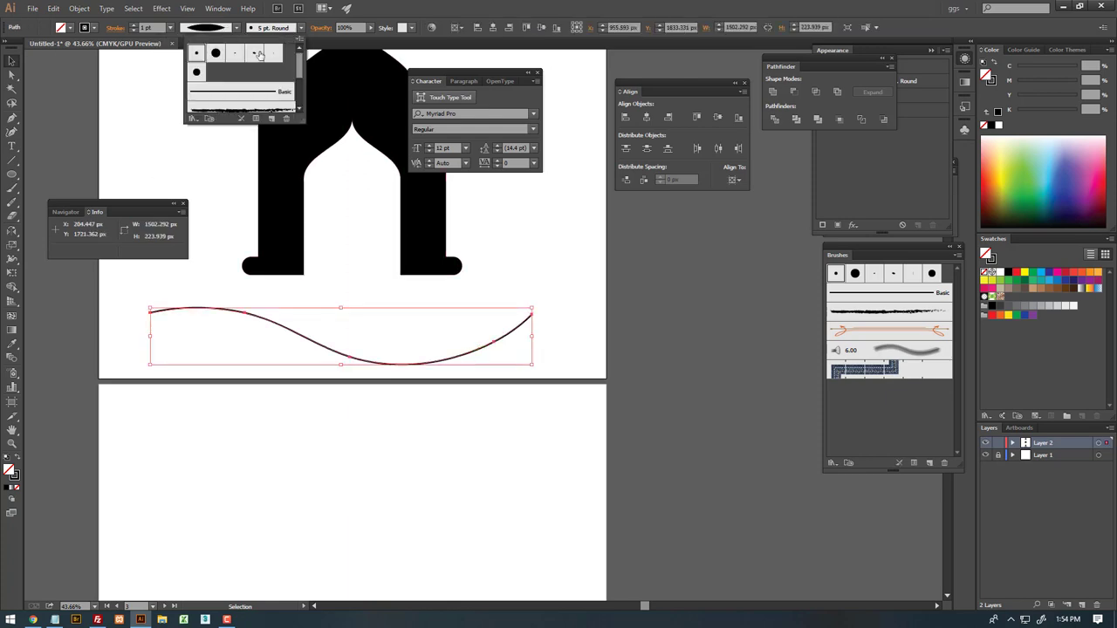
left_click(244, 123)
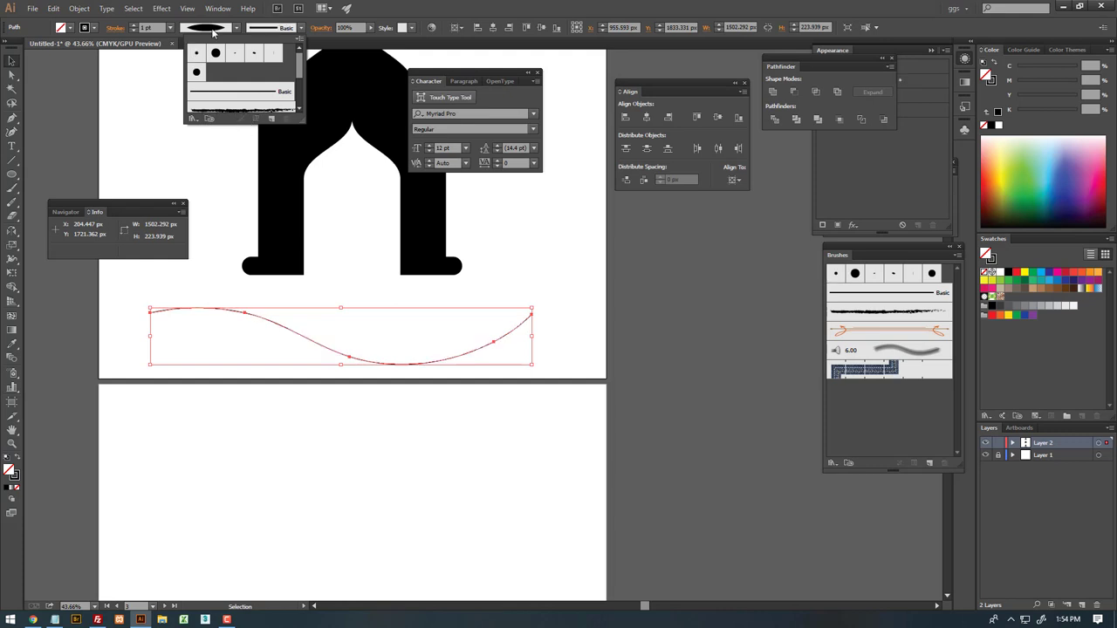
- Raise the curve's stroke weight to 73 pt, forming a thick tapered swoosh
left_click(146, 27)
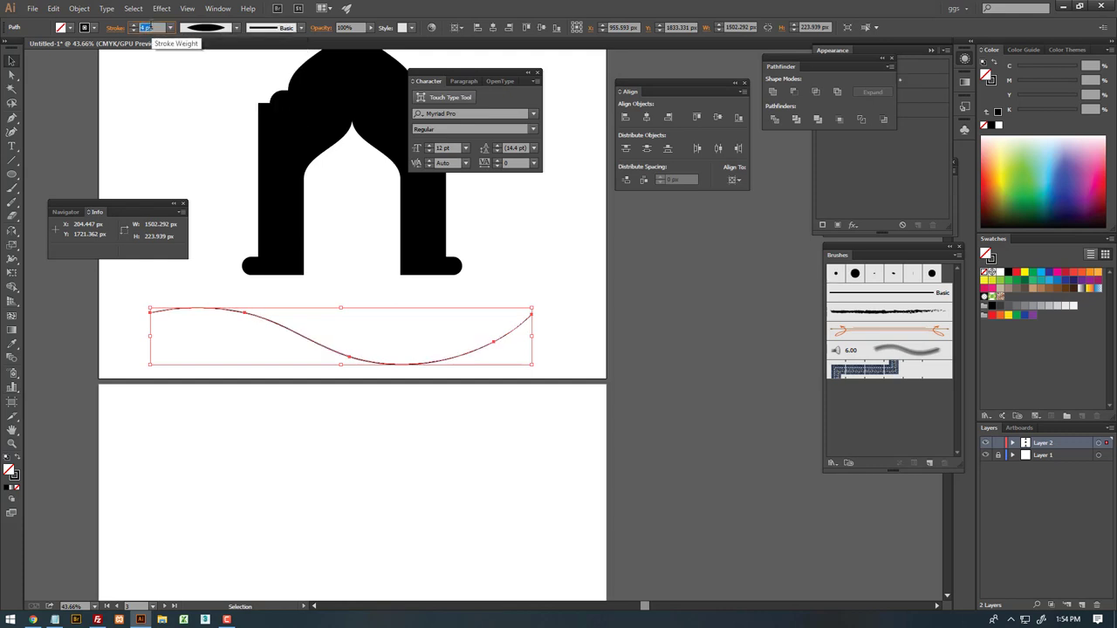
key("Up")
key("Up")
key("Up")
key("Up")
left_click(170, 27)
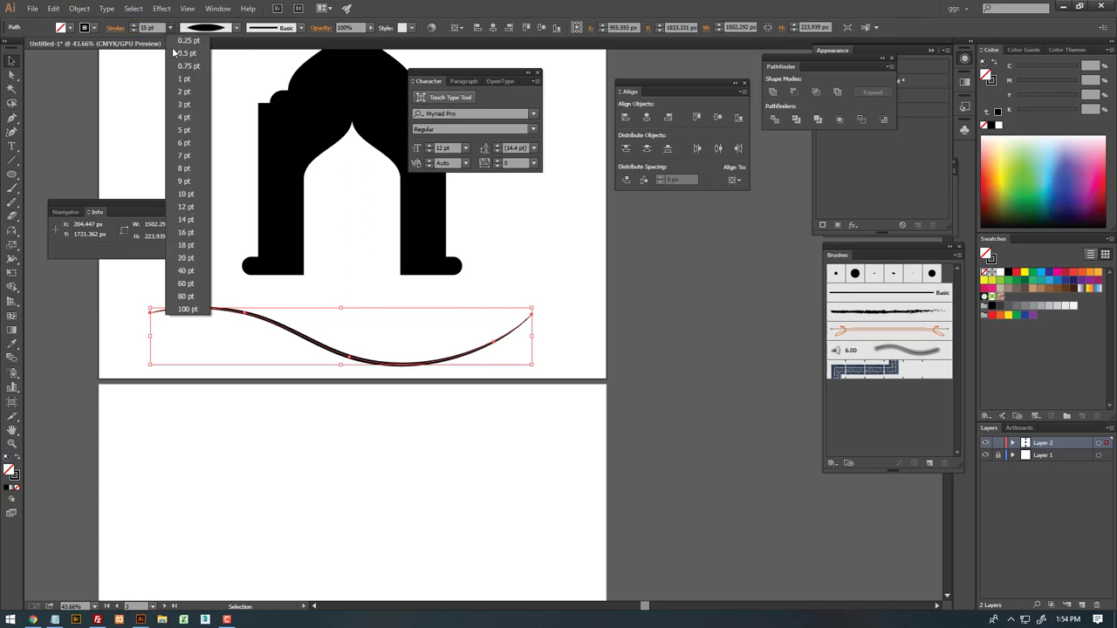
left_click(191, 269)
left_click(367, 305)
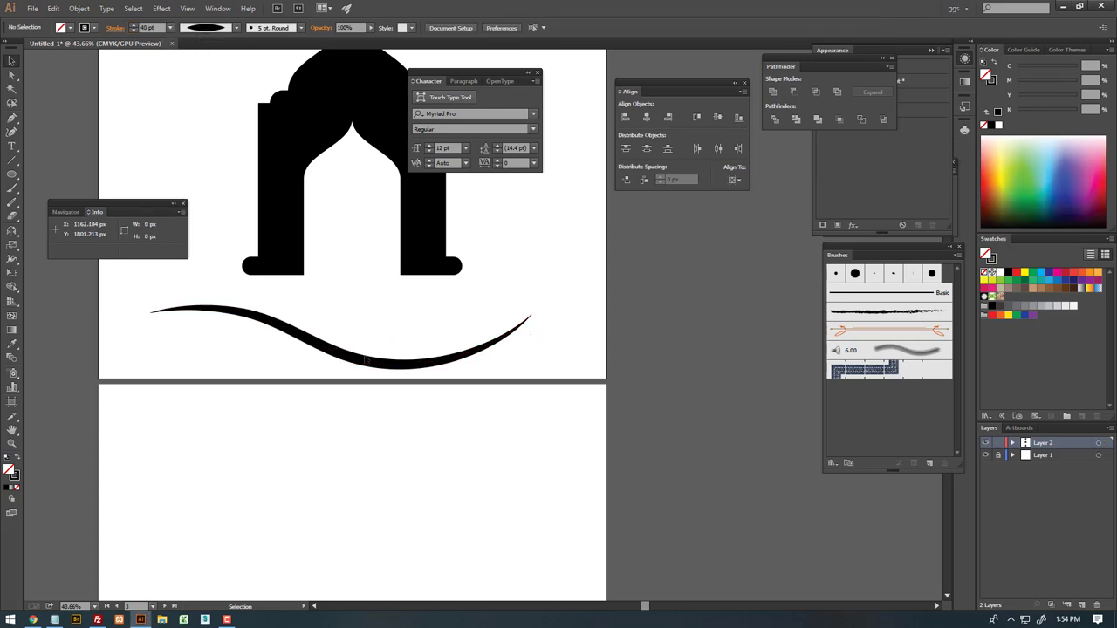
left_click(260, 330)
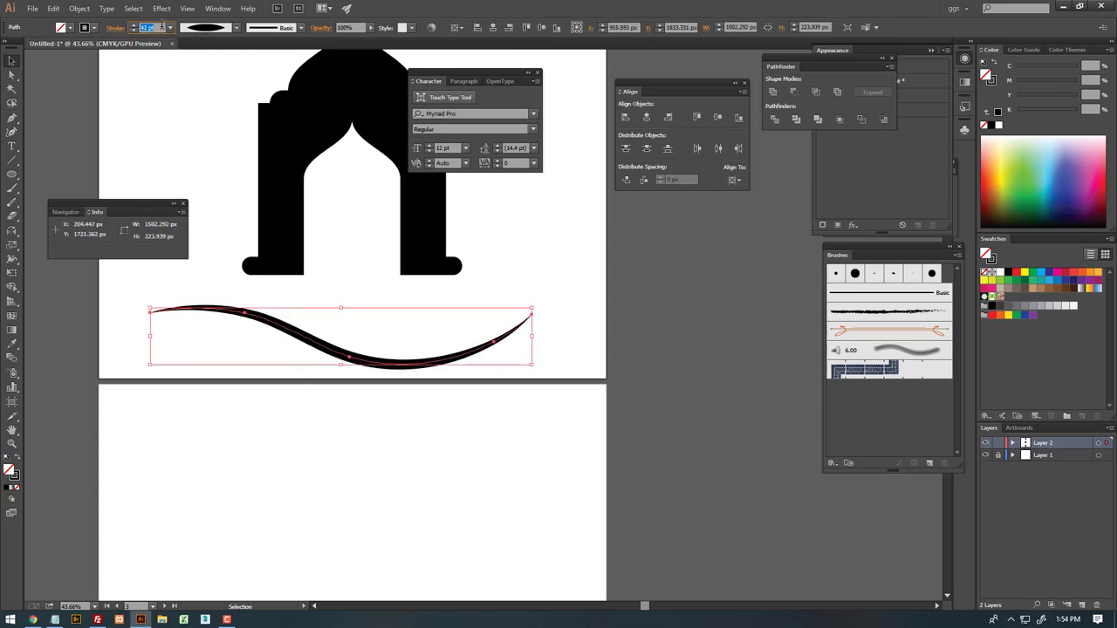
scroll(162, 26, "up", 5)
scroll(162, 25, "up", 5)
scroll(162, 26, "up", 5)
scroll(161, 26, "up", 5)
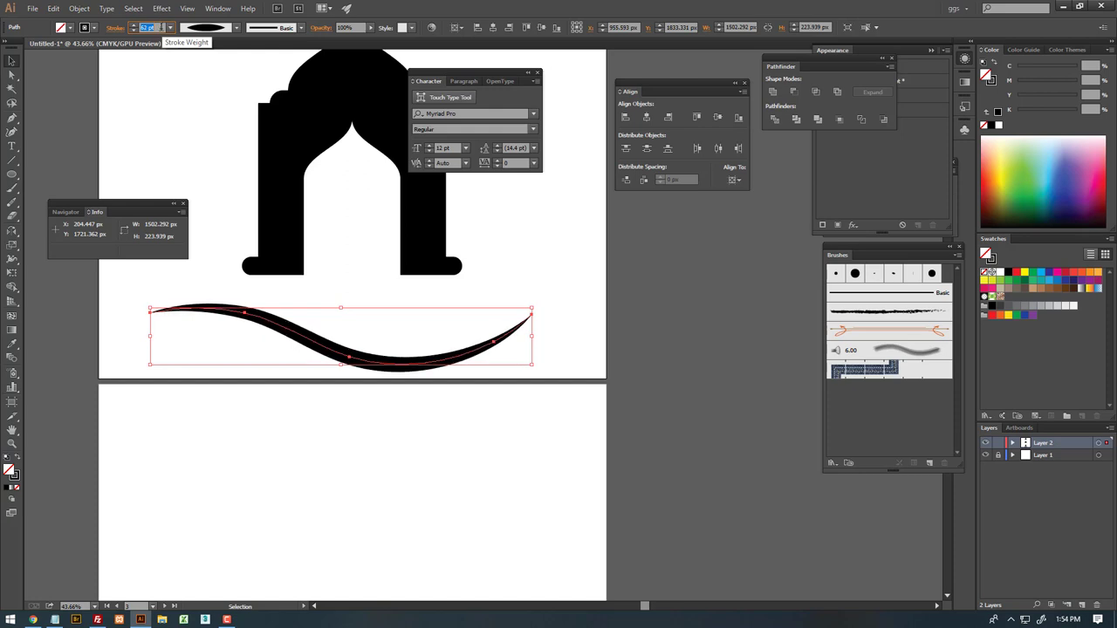
scroll(161, 26, "up", 4)
scroll(161, 26, "up", 4)
scroll(160, 27, "up", 3)
left_click(403, 323)
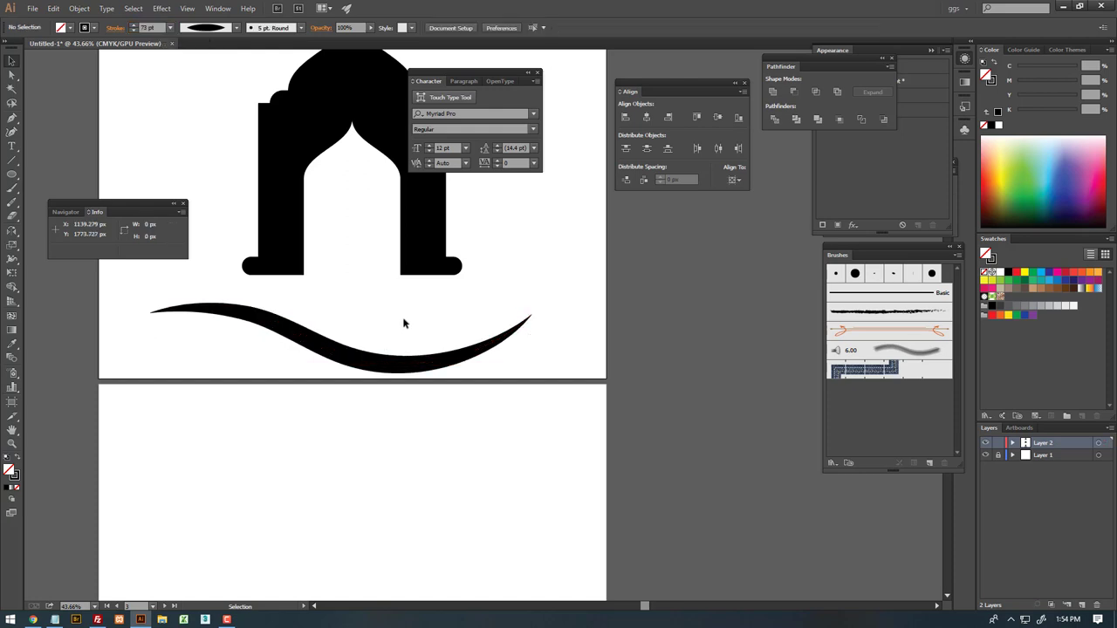
key("Tab")
scroll(299, 323, "up", 2)
key("a")
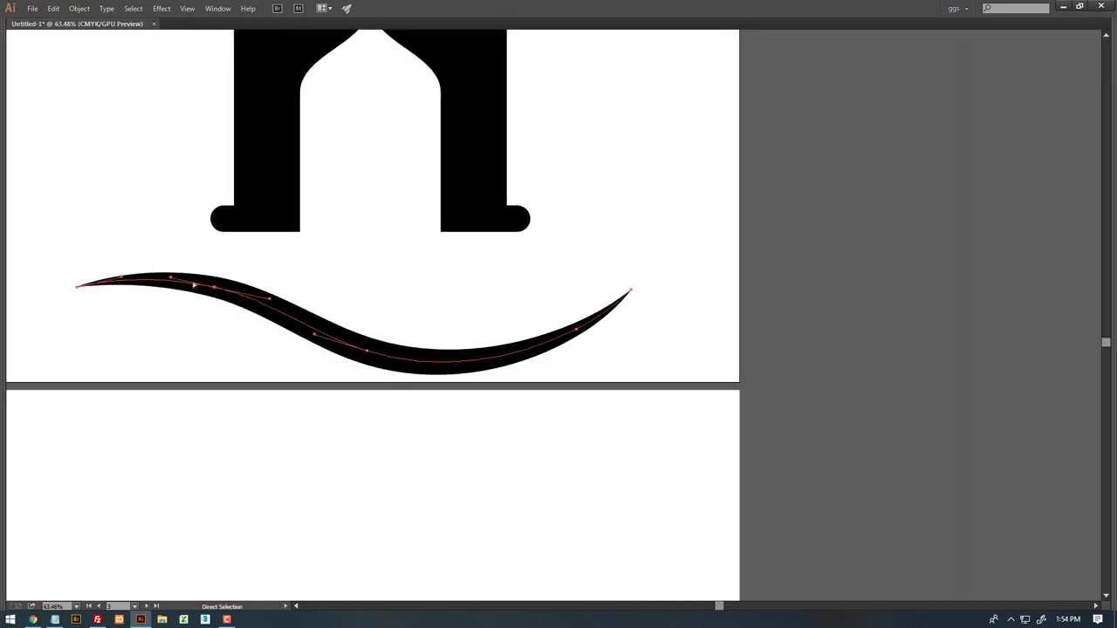
- Reshape the swoosh's left segment and select the anchors at its right end
left_click_drag(171, 277, 160, 270)
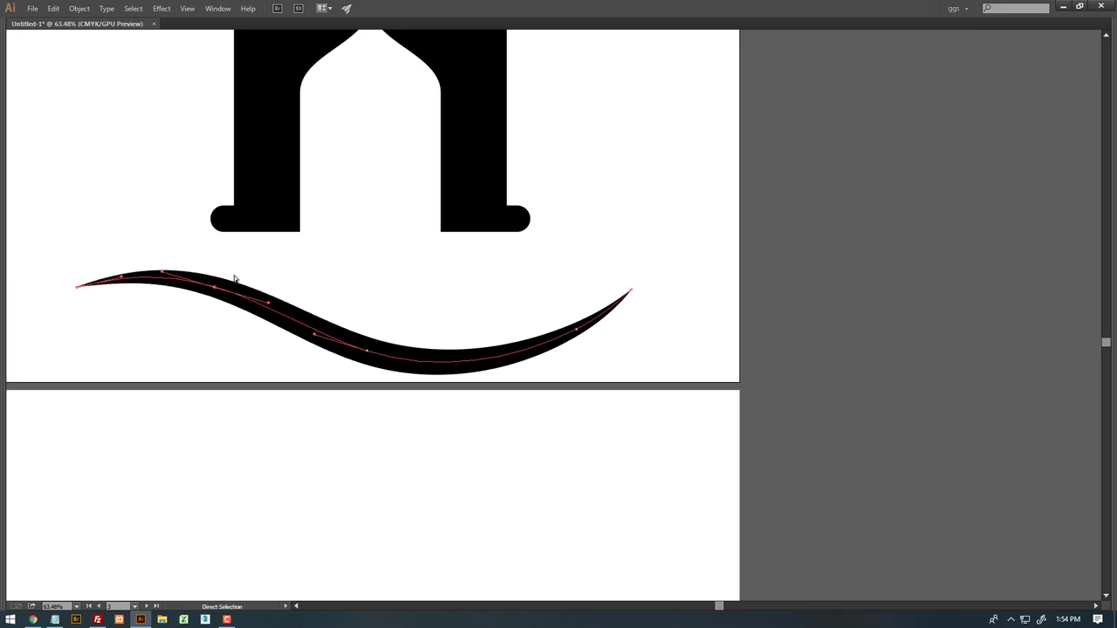
left_click(329, 289)
key("v")
left_click(620, 314)
key("a")
left_click_drag(716, 251, 613, 328)
key("Tab")
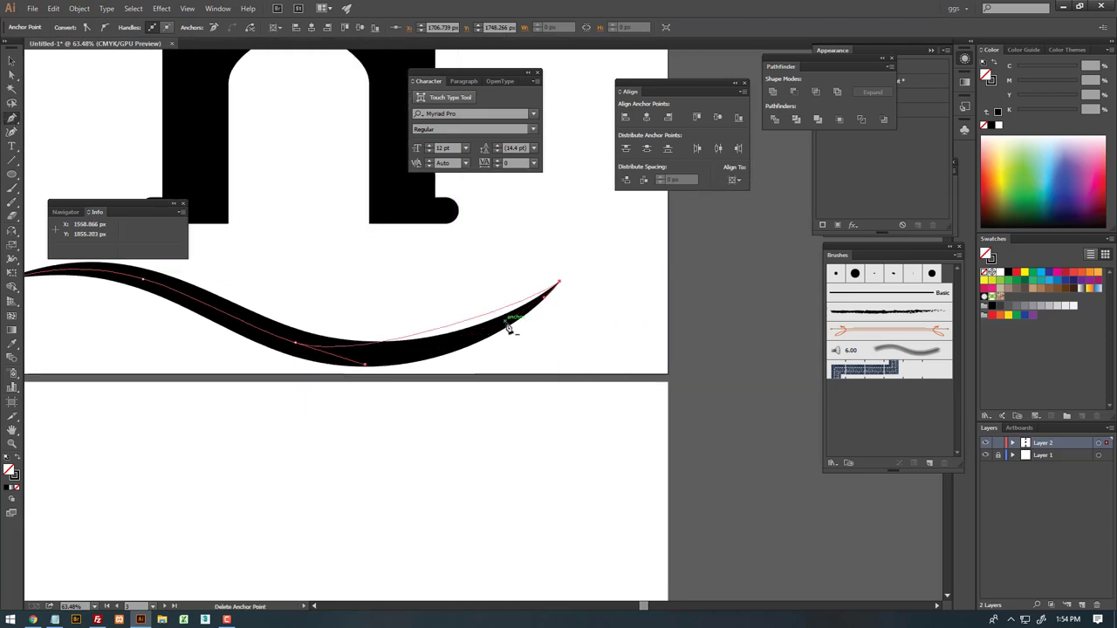
- Bend the swoosh's right curve with its handles and move it up across the mosque's base
key("a")
mouse_move(510, 329)
left_mouse_down()
mouse_move(541, 307)
mouse_move(478, 397)
left_mouse_up()
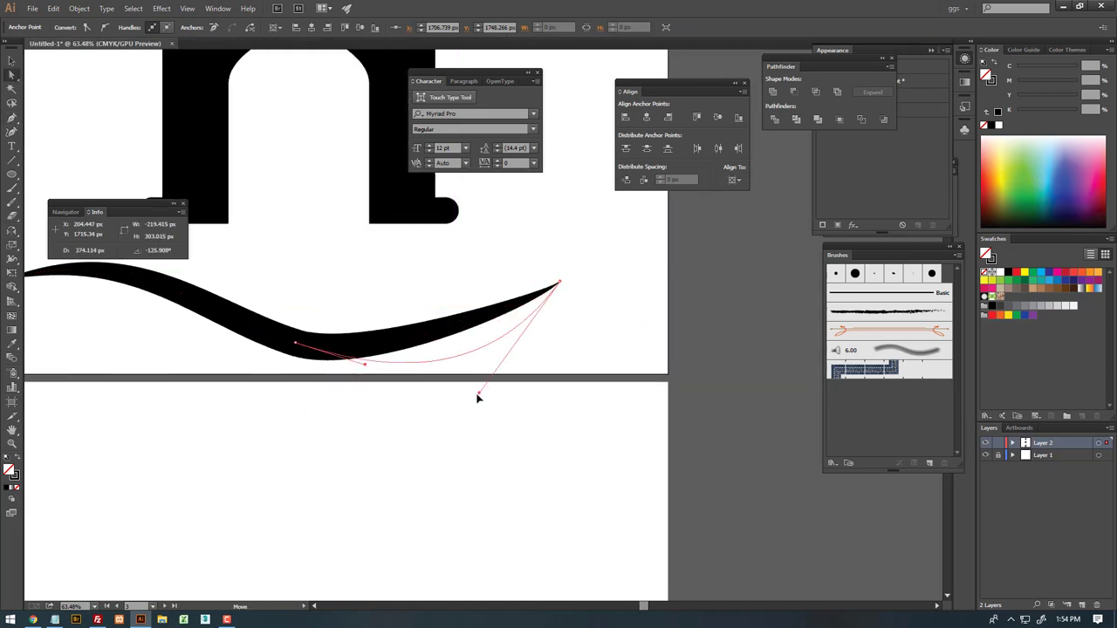
key("v")
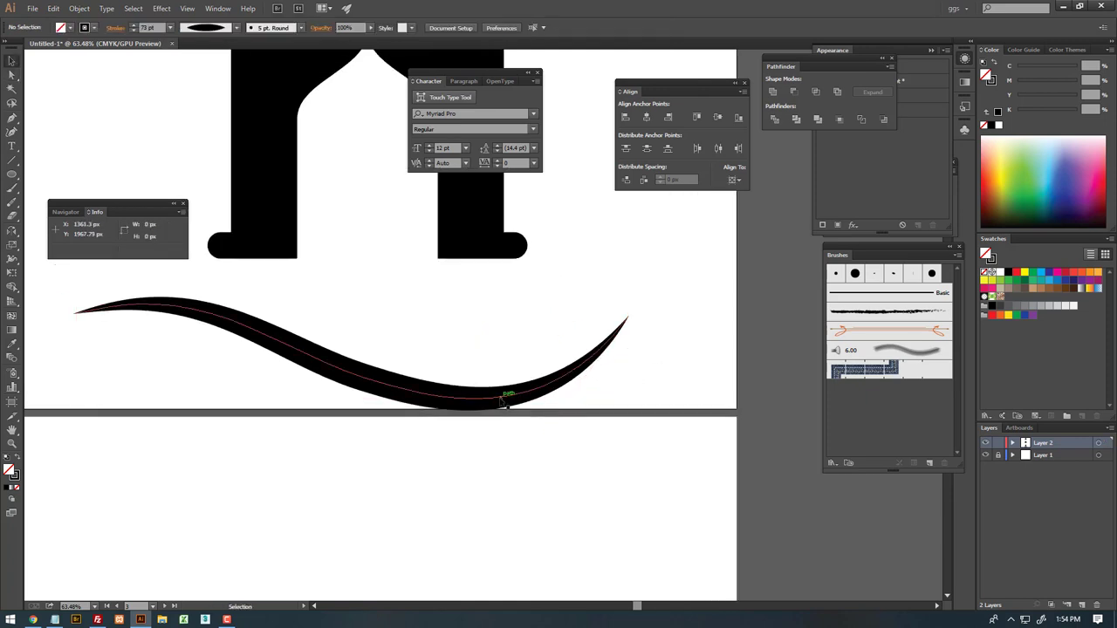
key("a")
left_click(453, 370)
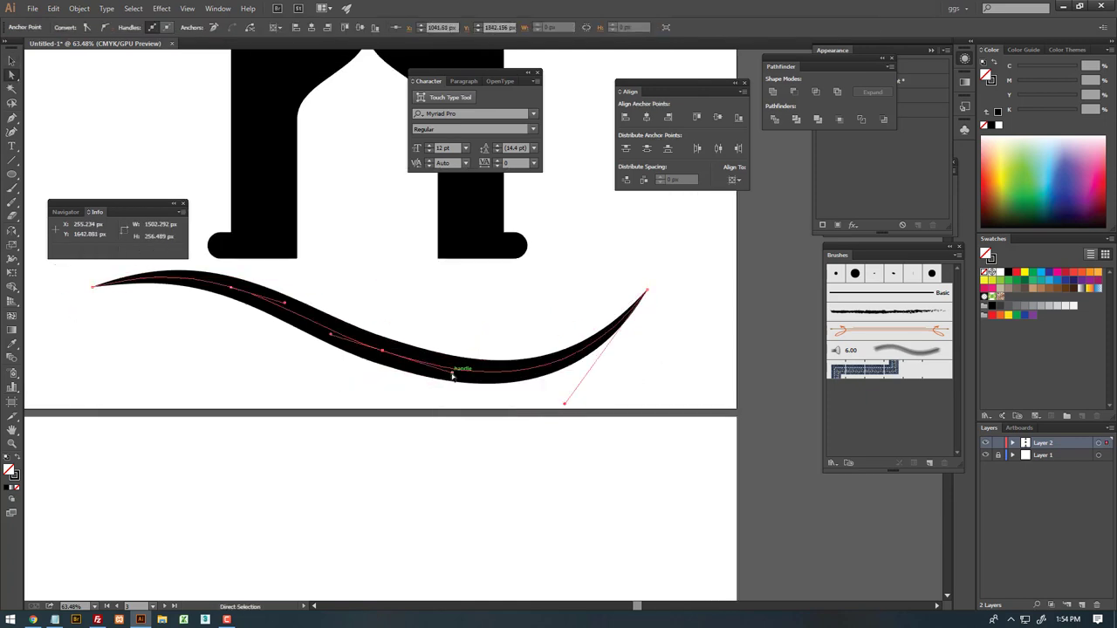
left_click_drag(453, 373, 462, 384)
key("v")
scroll(446, 332, "down", 3)
left_click_drag(396, 453, 398, 378)
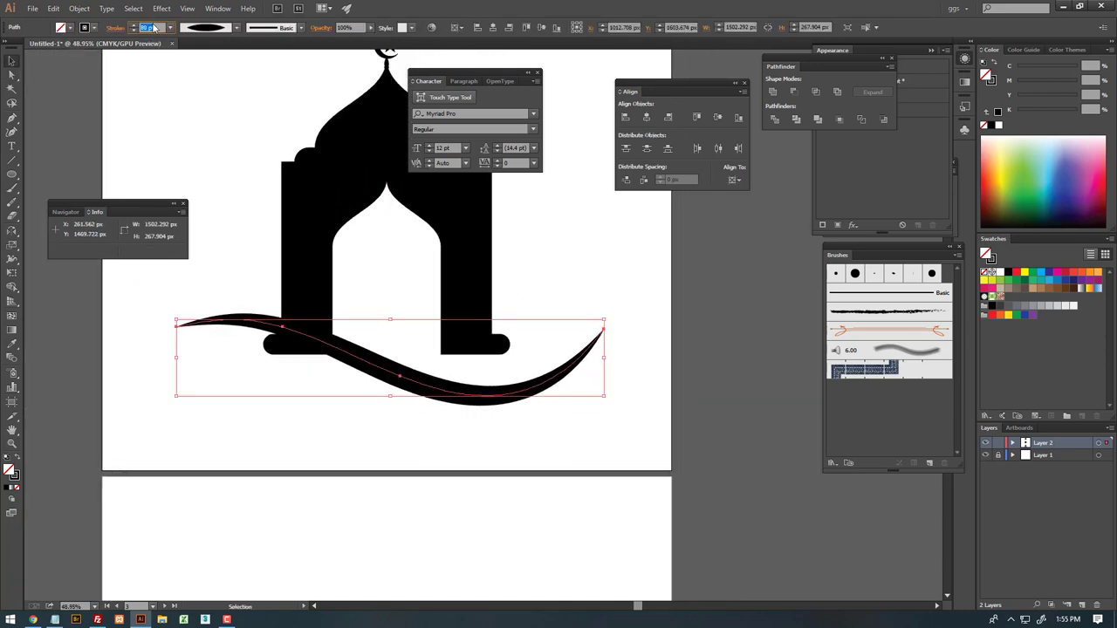
- Shrink the mosque slightly and move the swoosh up over its base
left_click(349, 237)
key("Tab")
scroll(467, 272, "down", 2)
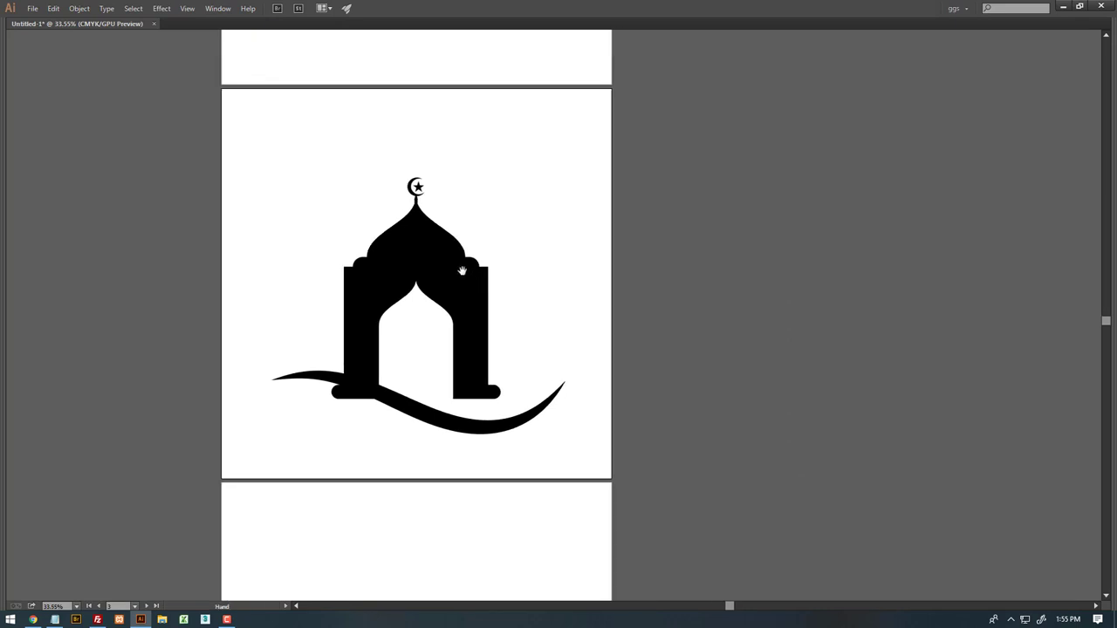
left_click(471, 288)
left_click_drag(501, 179, 481, 201)
left_click(523, 200)
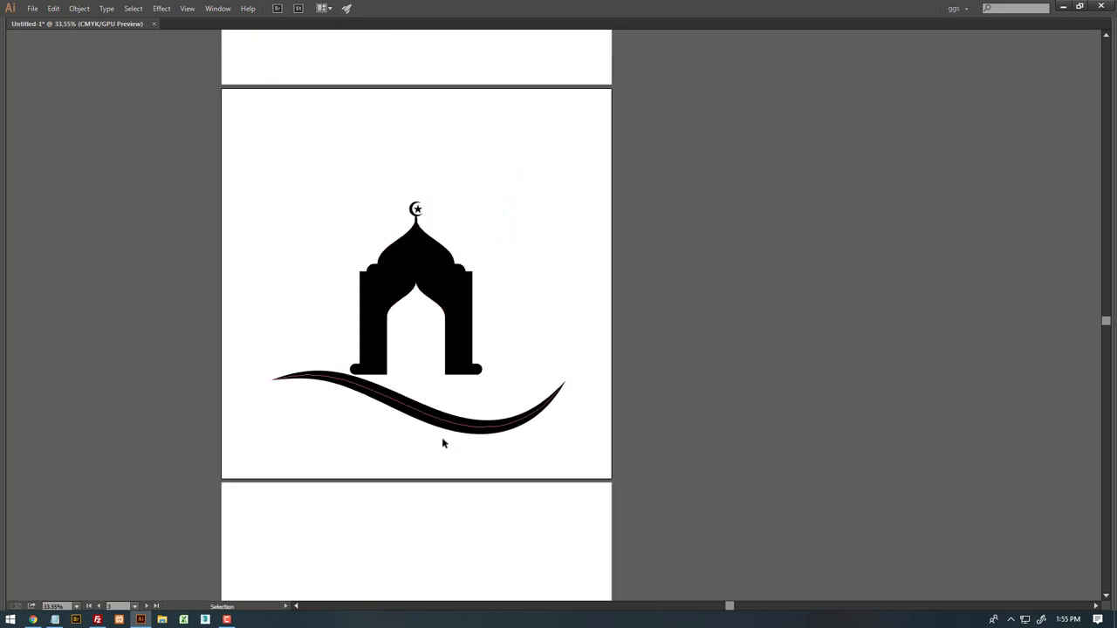
left_click_drag(441, 426, 443, 371)
- Duplicate the swoosh below and erase the copy's right part, leaving a short swoosh
scroll(442, 362, "up", 2)
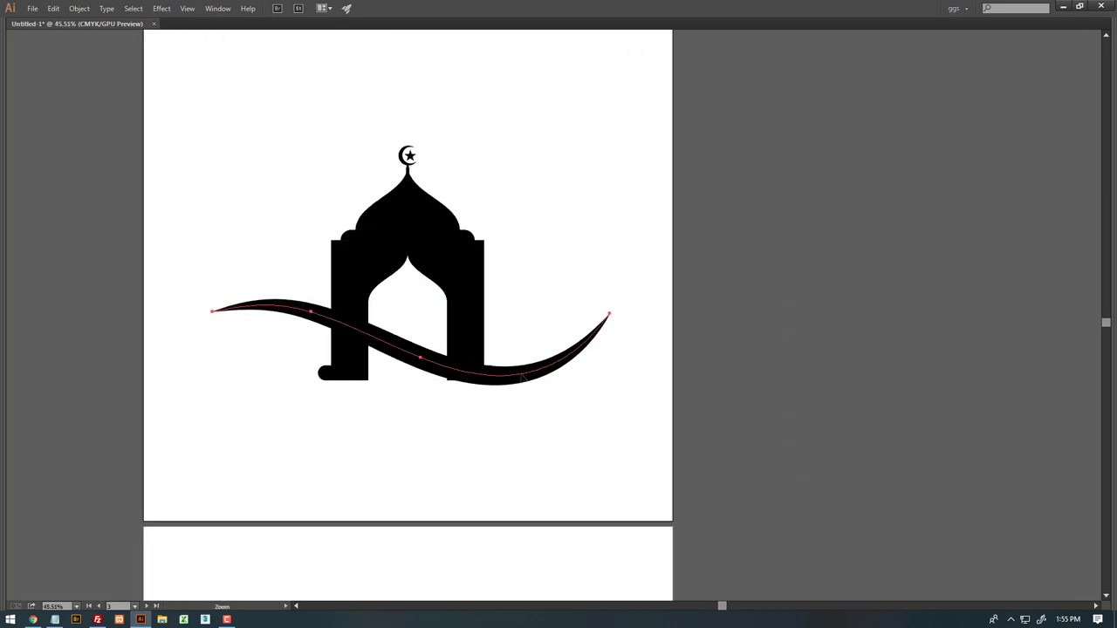
mouse_move(529, 354)
left_mouse_down()
mouse_move(495, 425)
mouse_move(503, 400)
left_mouse_up()
key("Tab")
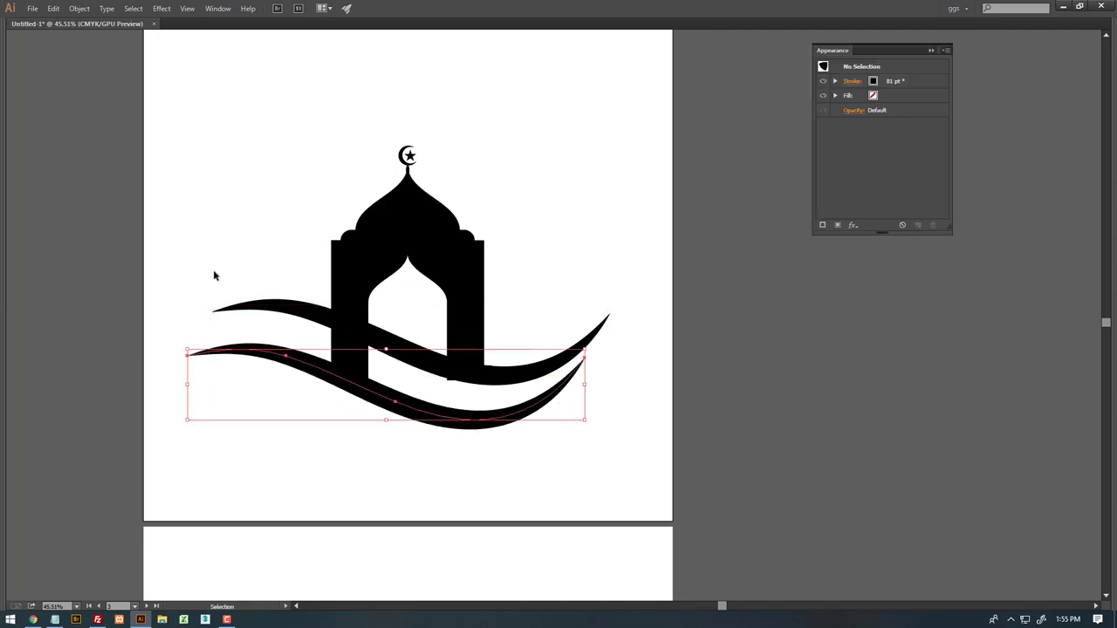
left_click(11, 202)
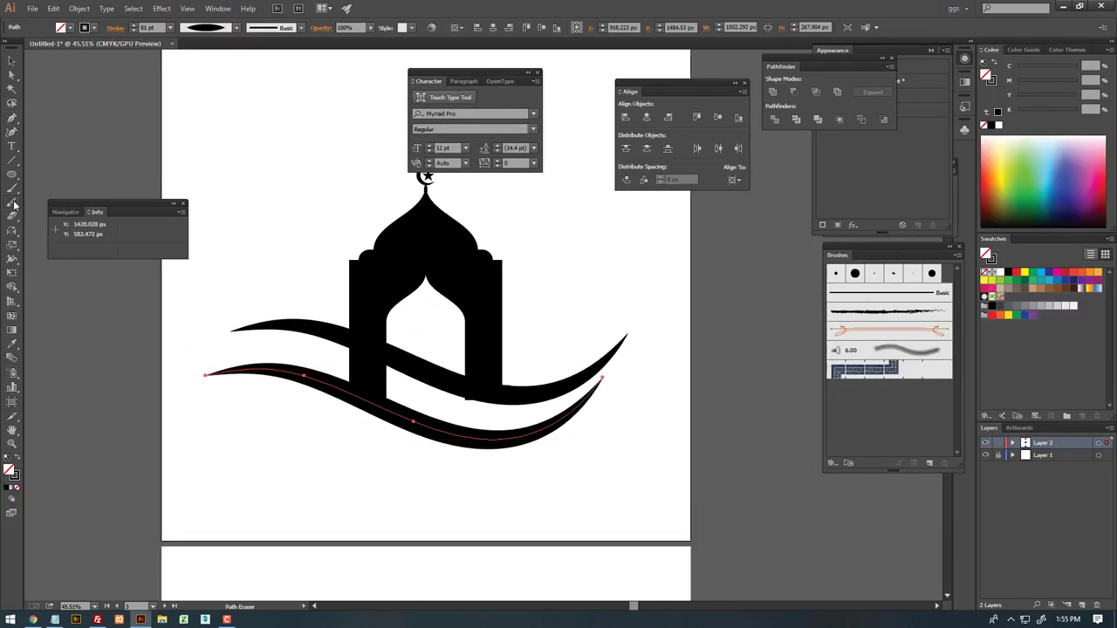
left_click(44, 230)
mouse_move(453, 429)
left_mouse_down()
mouse_move(511, 424)
mouse_move(616, 461)
left_mouse_up()
key("v")
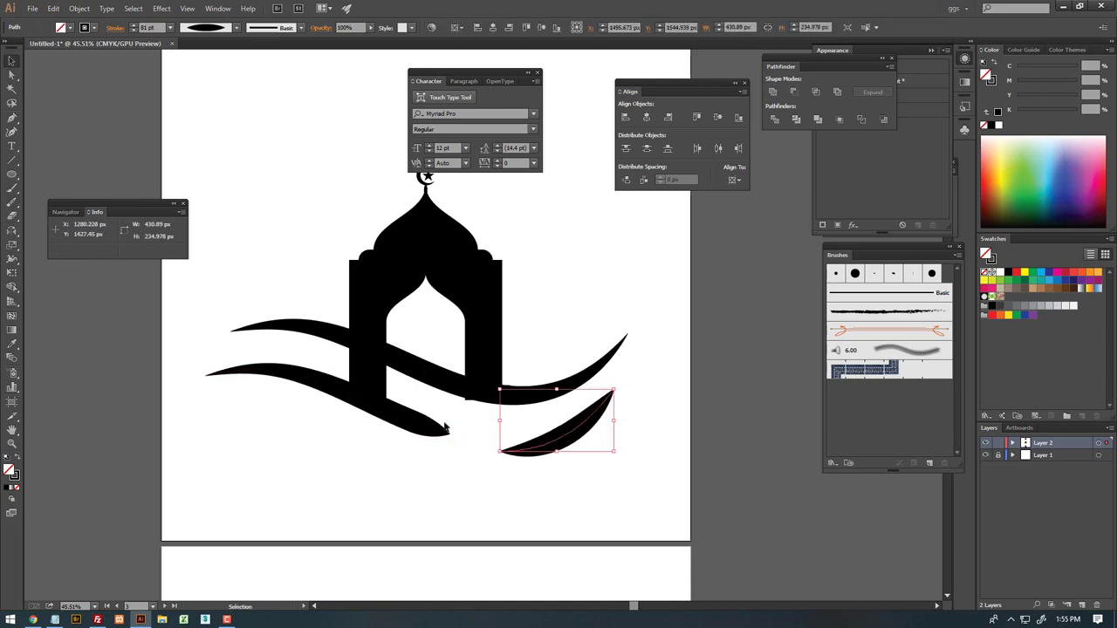
key("Delete")
left_click(425, 420)
key("a")
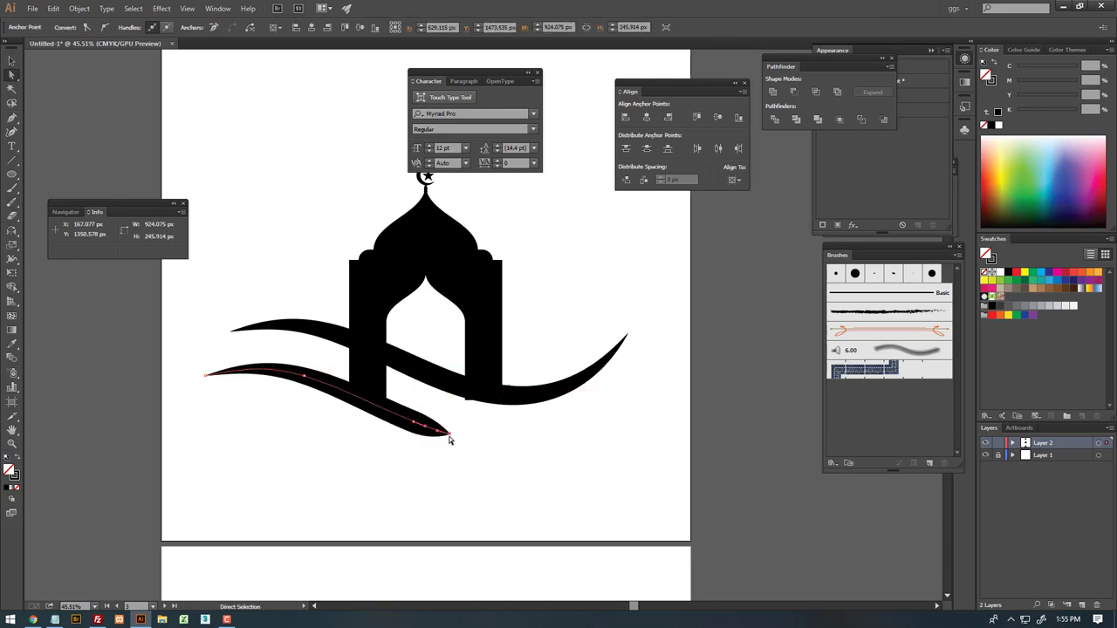
key("v")
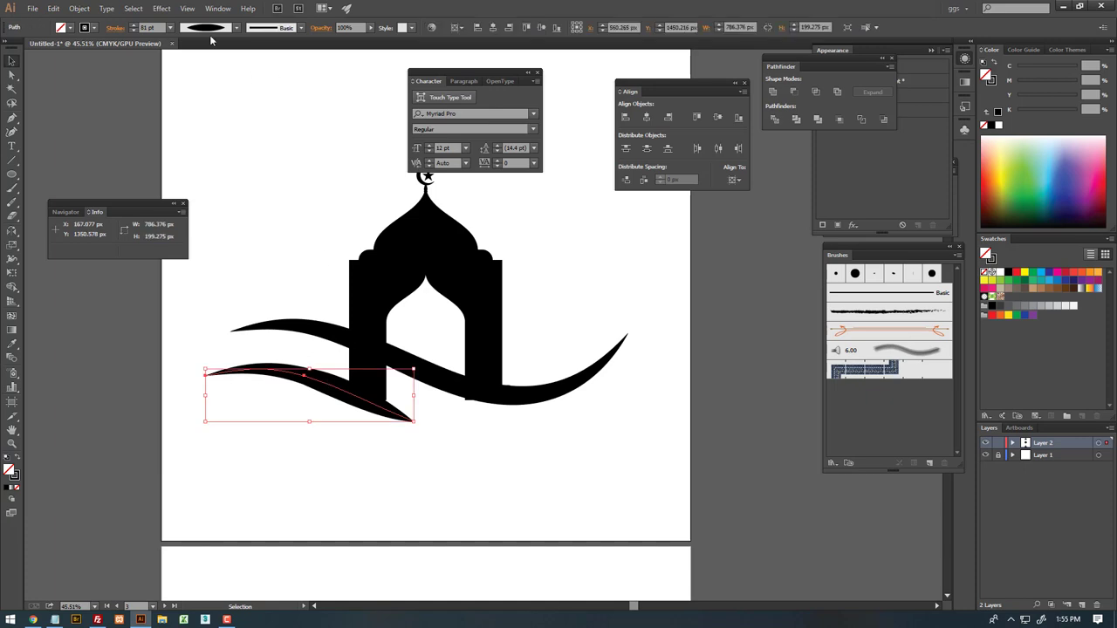
- Move and rotate the short swoosh, then delete it and select the long swoosh
scroll(150, 27, "down", 6)
scroll(150, 27, "down", 7)
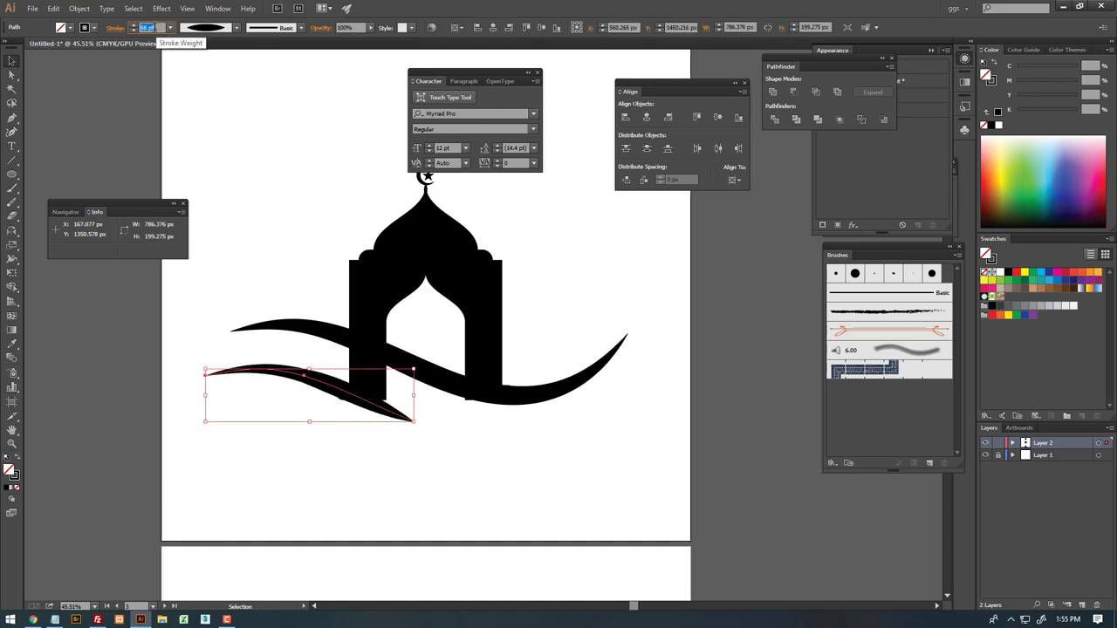
scroll(150, 27, "down", 6)
left_click_drag(326, 397, 331, 376)
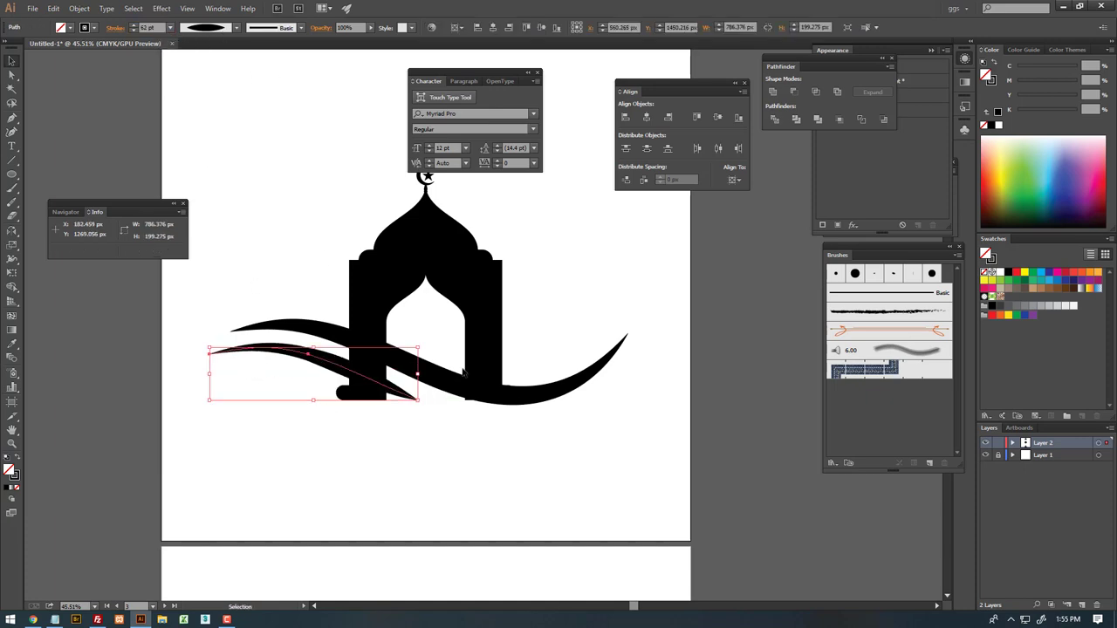
left_click_drag(422, 348, 425, 404)
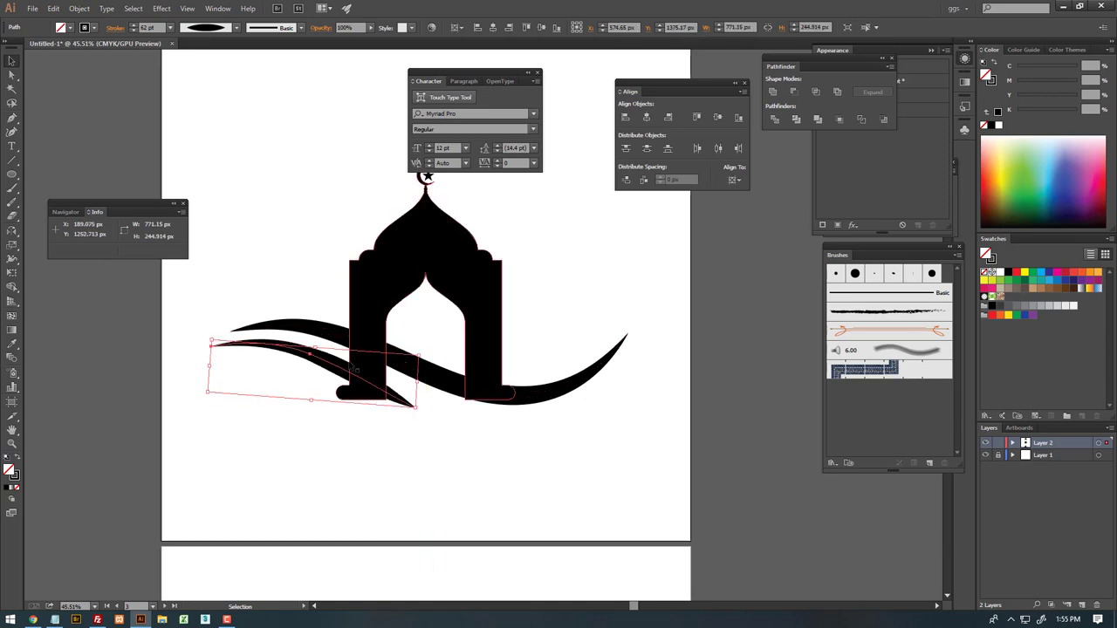
key("a")
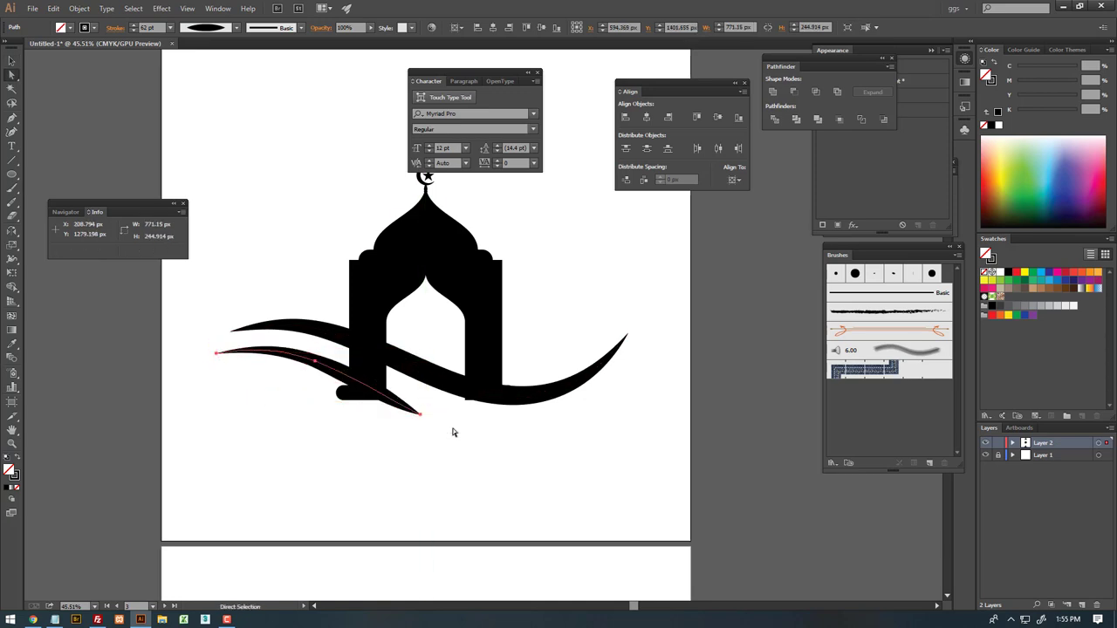
key("v")
key("Delete")
left_click(475, 398)
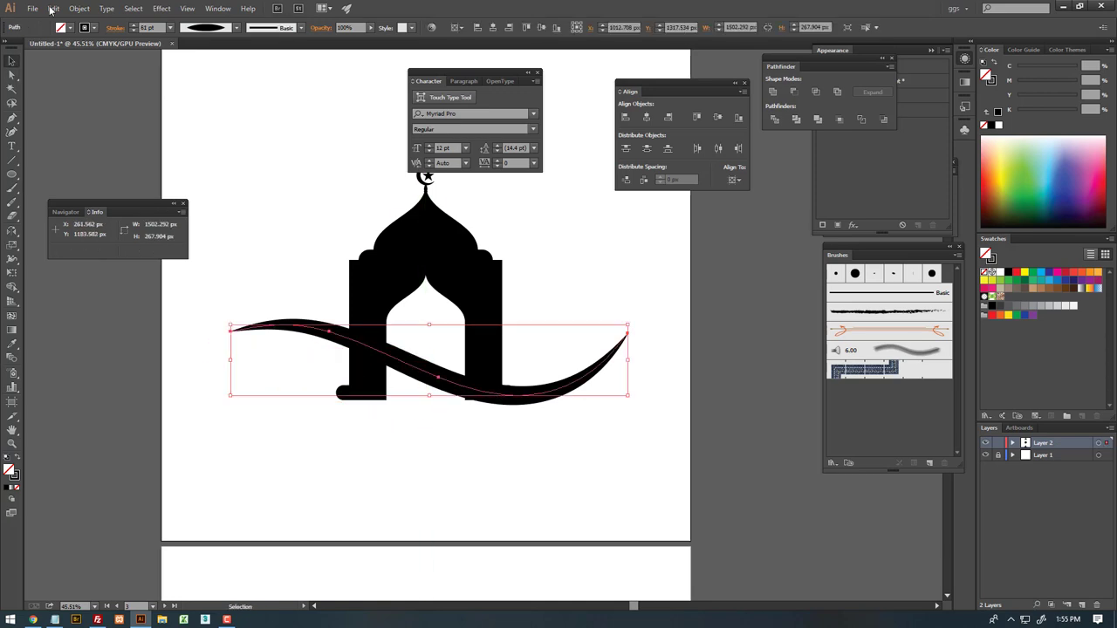
left_click(78, 8)
mouse_move(92, 243)
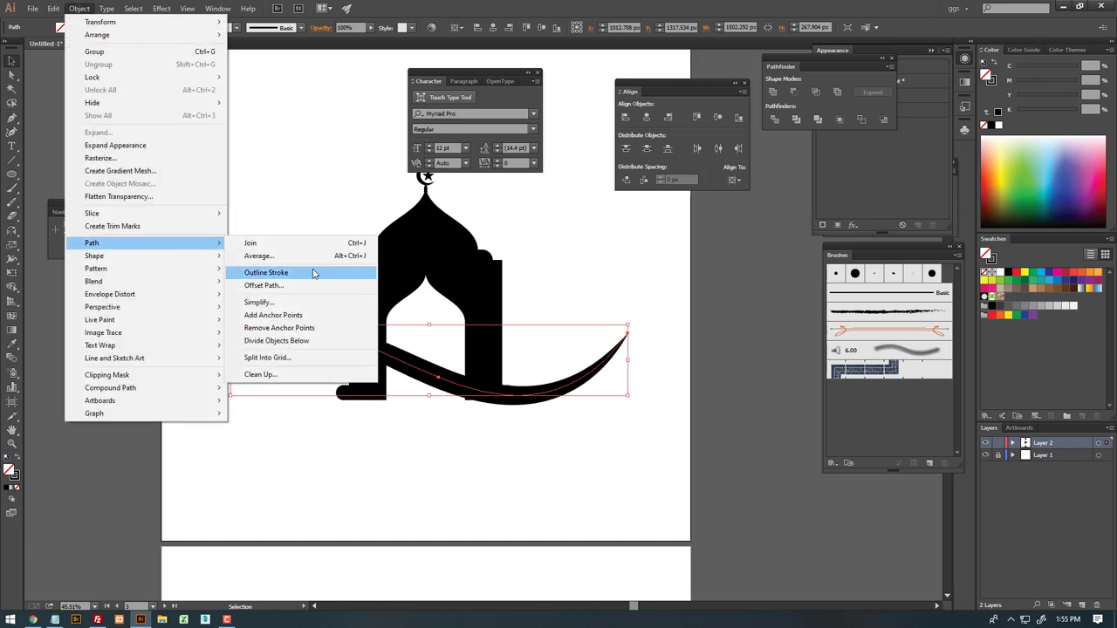
- Outline the swoosh stroke and extend the mosque legs' bottom anchors down past it
left_click(297, 270)
left_click(558, 453)
left_click(523, 393)
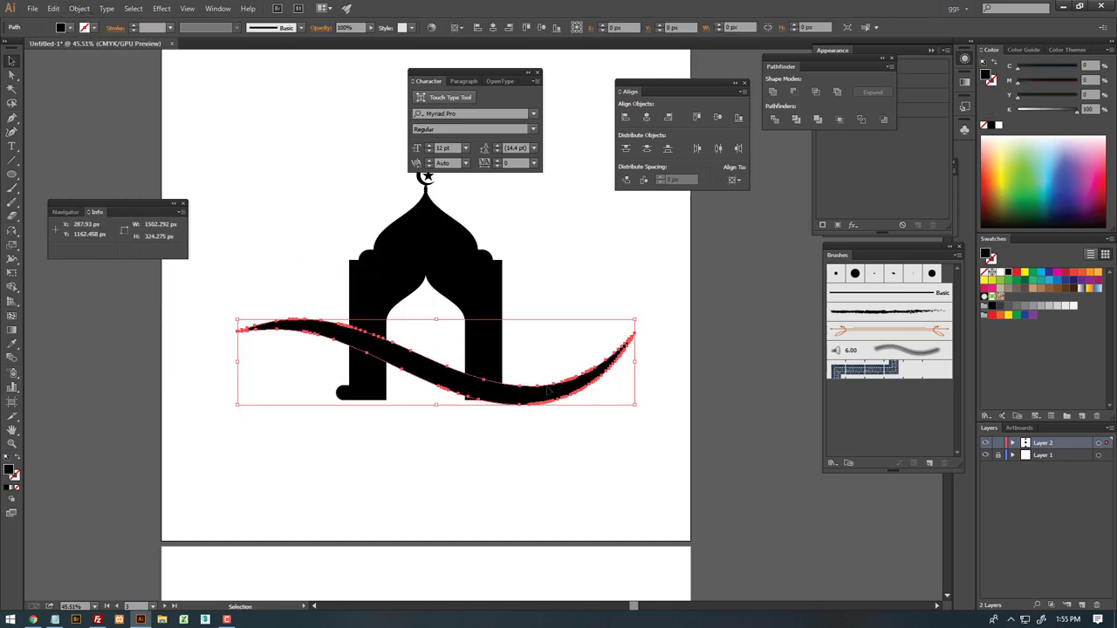
left_click(366, 392, "shift")
left_click(418, 452)
double_click(471, 388)
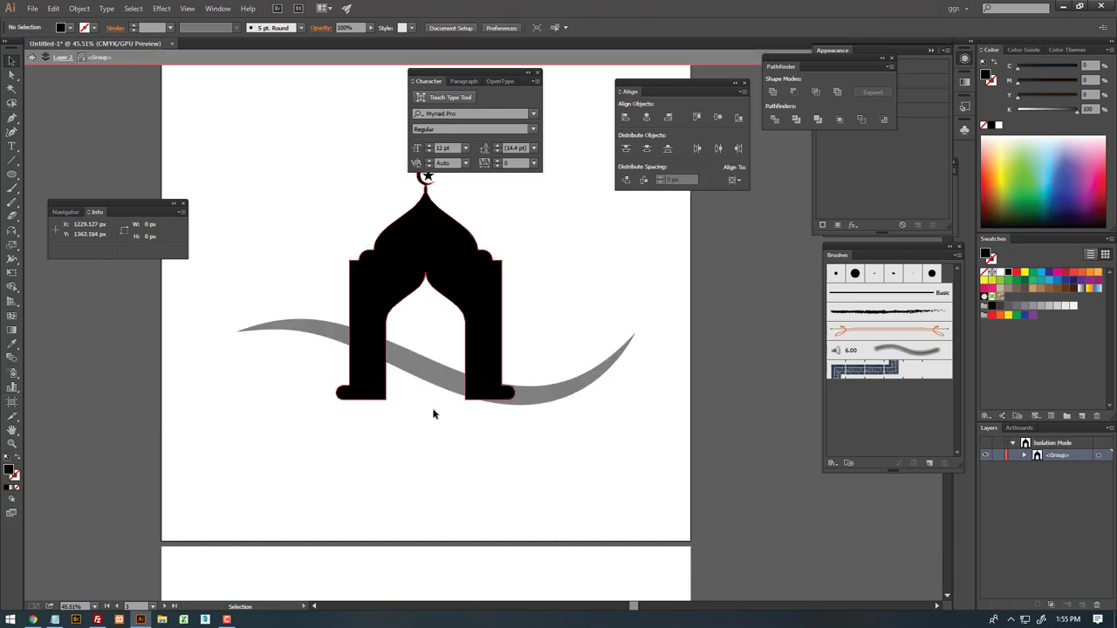
key("a")
mouse_move(266, 444)
left_mouse_down()
mouse_move(548, 369)
mouse_move(508, 434)
left_mouse_up()
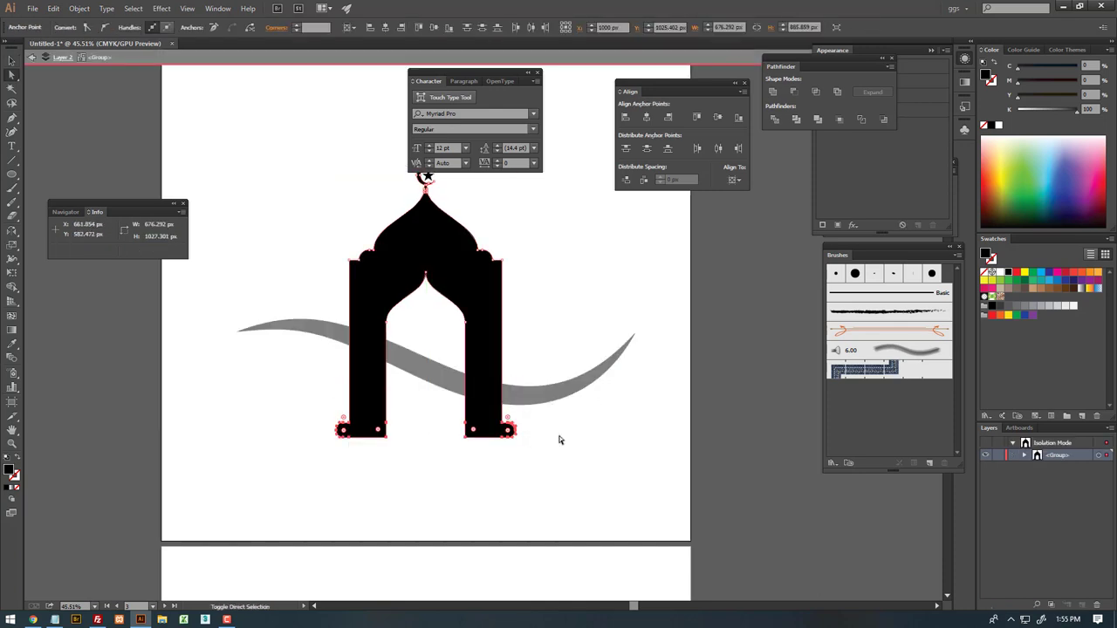
key("v")
double_click(591, 424)
- Trial-trim the legs below the swoosh with Shape Builder, then undo to restore them
mouse_move(543, 398)
left_mouse_down()
mouse_move(557, 335)
mouse_move(303, 444)
left_mouse_up()
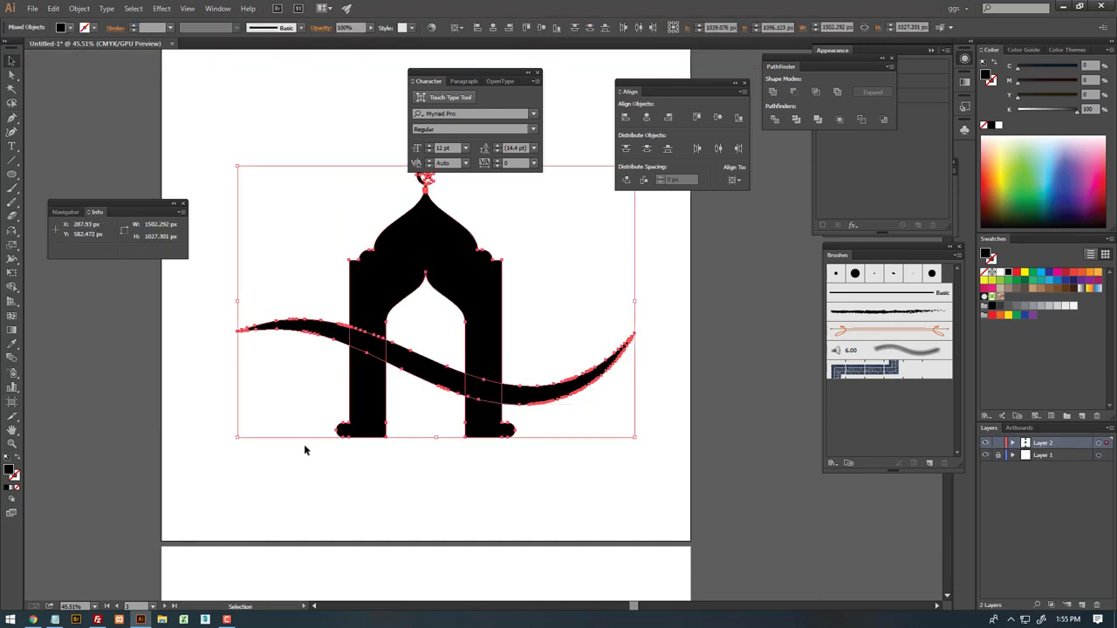
key("shift+m")
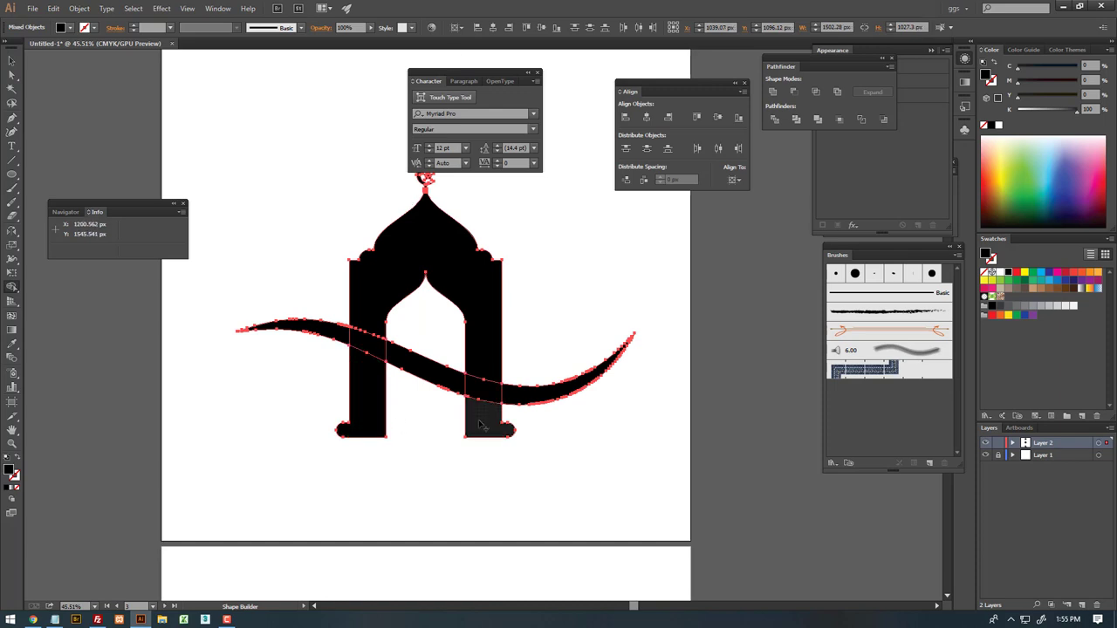
left_click(366, 393, "alt")
left_click(490, 418, "alt")
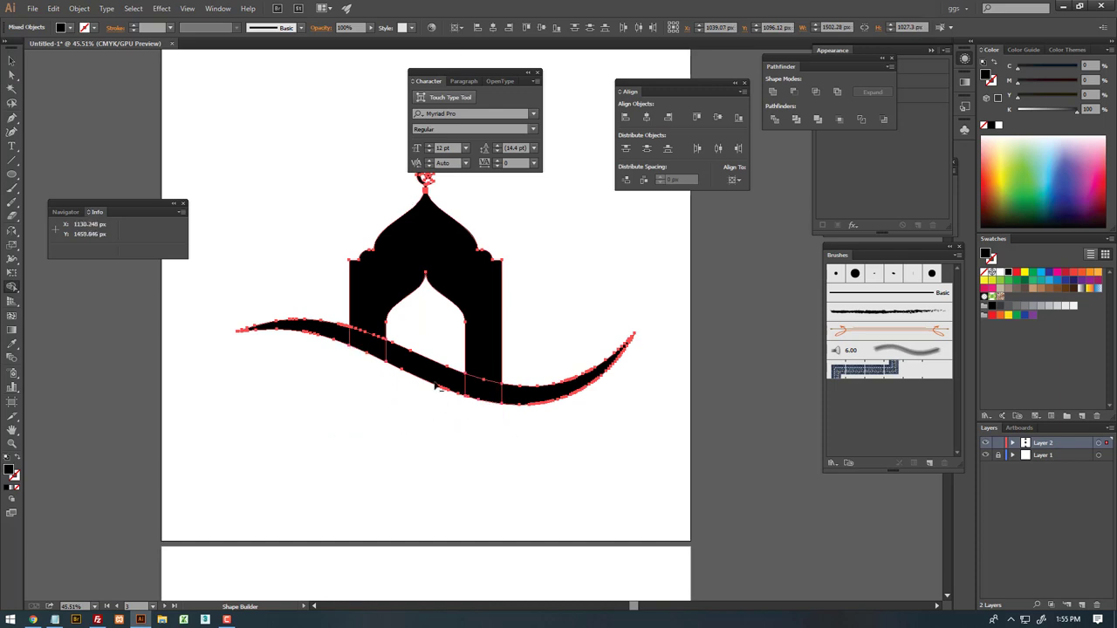
left_click(435, 377, "alt")
key("ctrl+z")
scroll(426, 434, "down", 4)
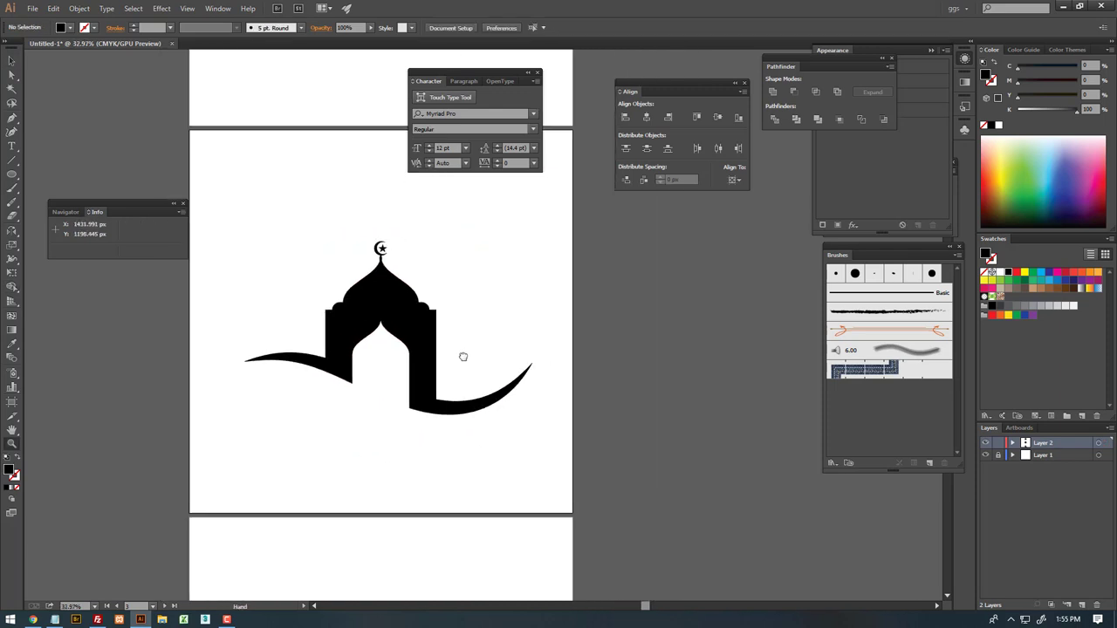
key("v")
key("ctrl+z")
key("ctrl+z")
left_click(451, 370)
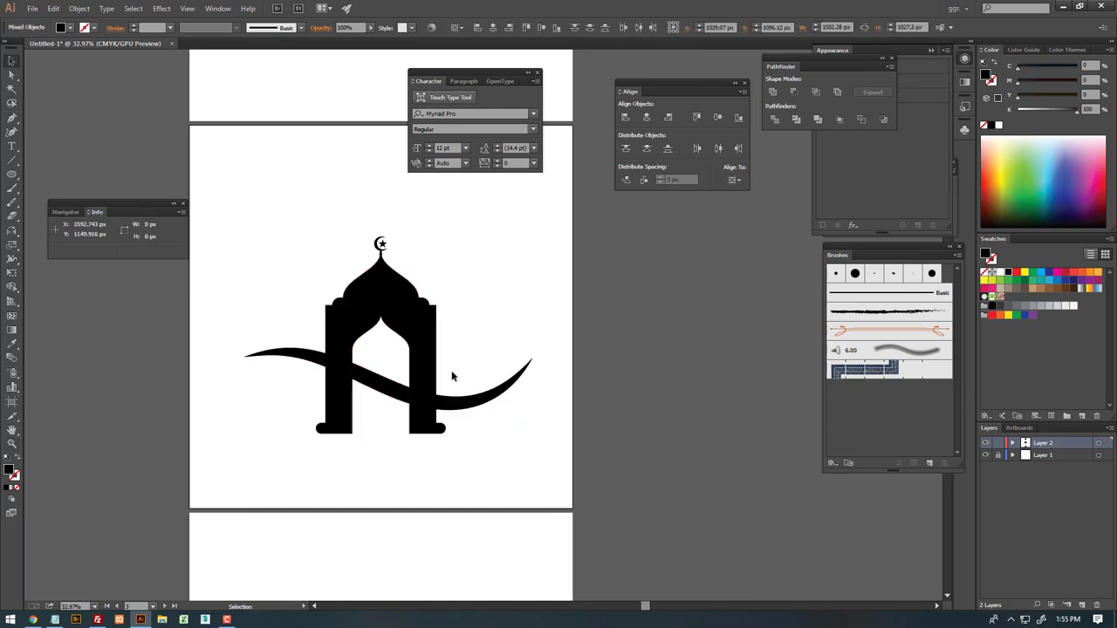
- Alt-drag a swoosh copy below, trim the legs and doorway segment, then move the copy under the mosque
left_click_drag(399, 392, 345, 495)
scroll(390, 395, "up", 2)
left_click(289, 423)
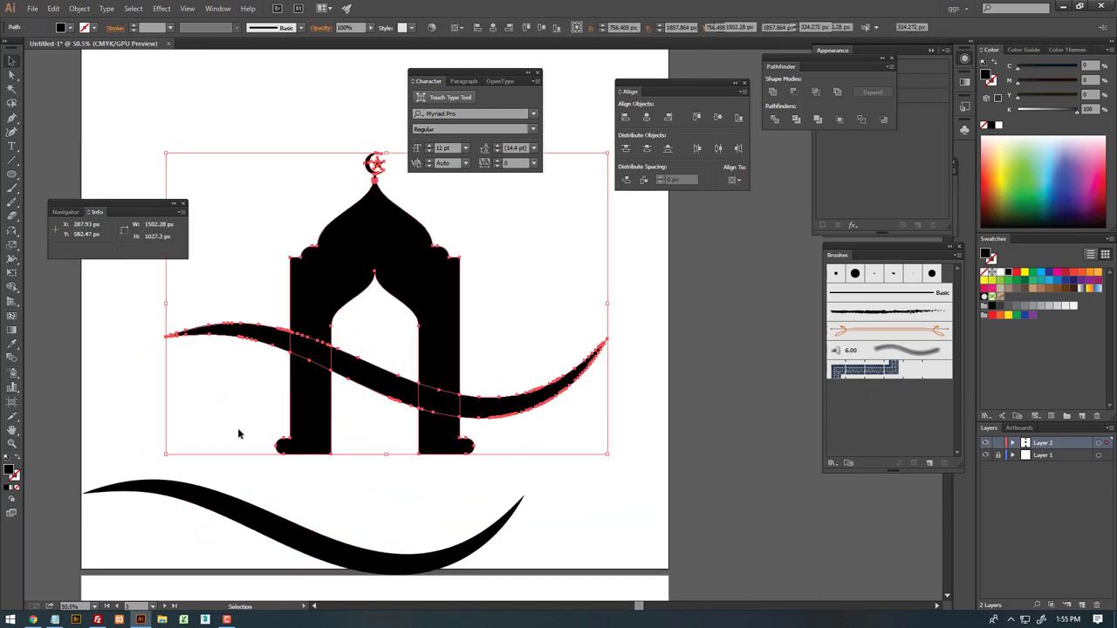
key("shift+m")
left_click(305, 432, "alt")
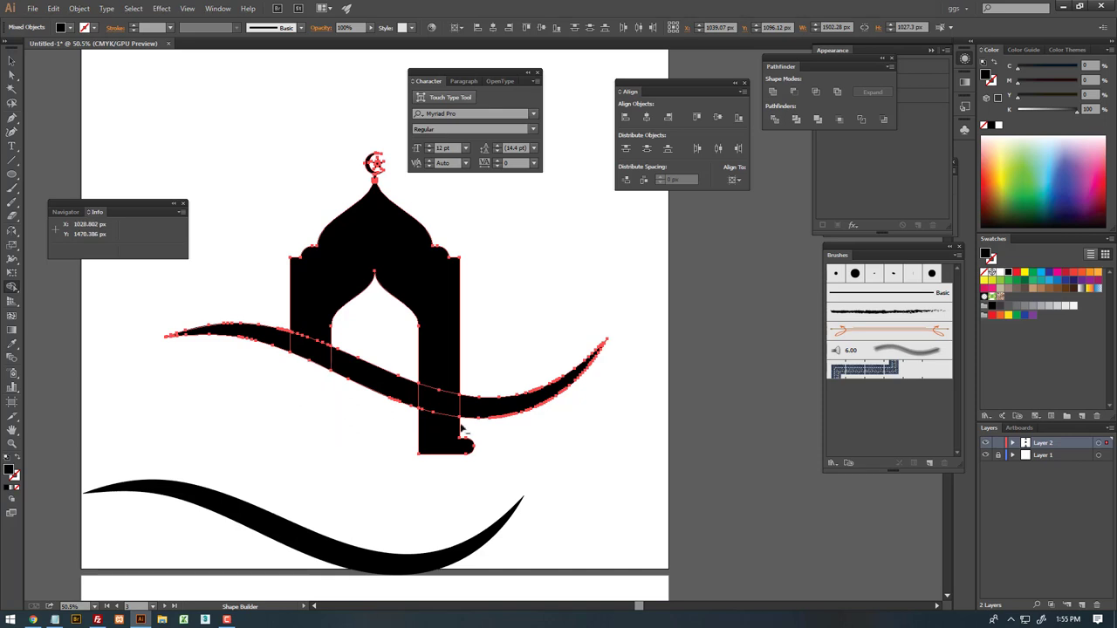
left_click(441, 434, "alt")
left_click(385, 391, "alt")
key("v")
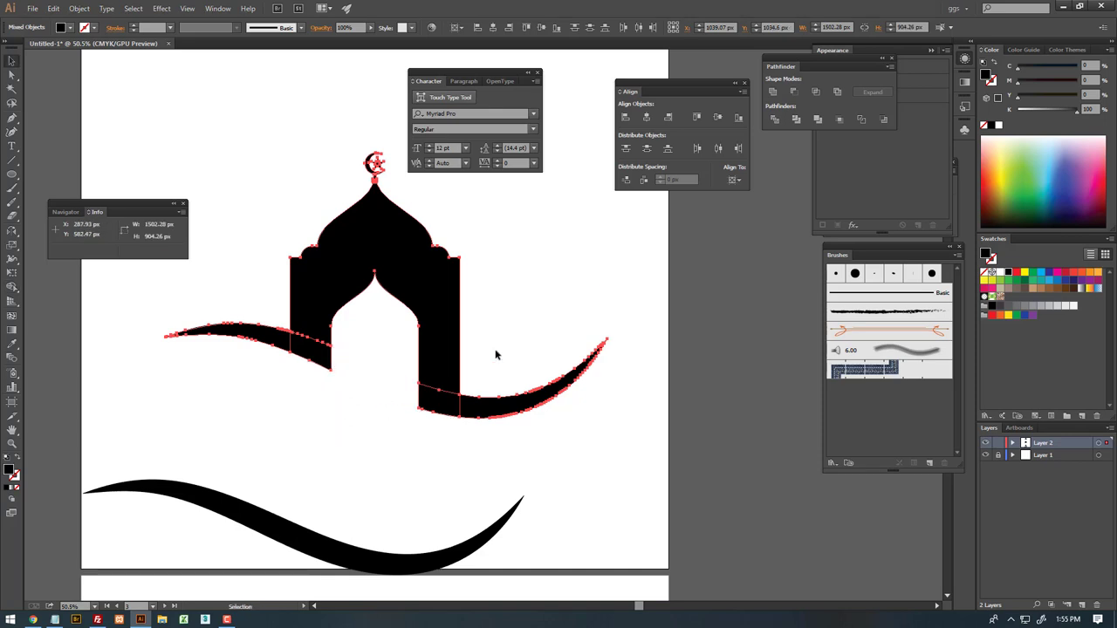
left_click(494, 355)
mouse_move(292, 550)
left_mouse_down()
mouse_move(369, 446)
mouse_move(388, 471)
left_mouse_up()
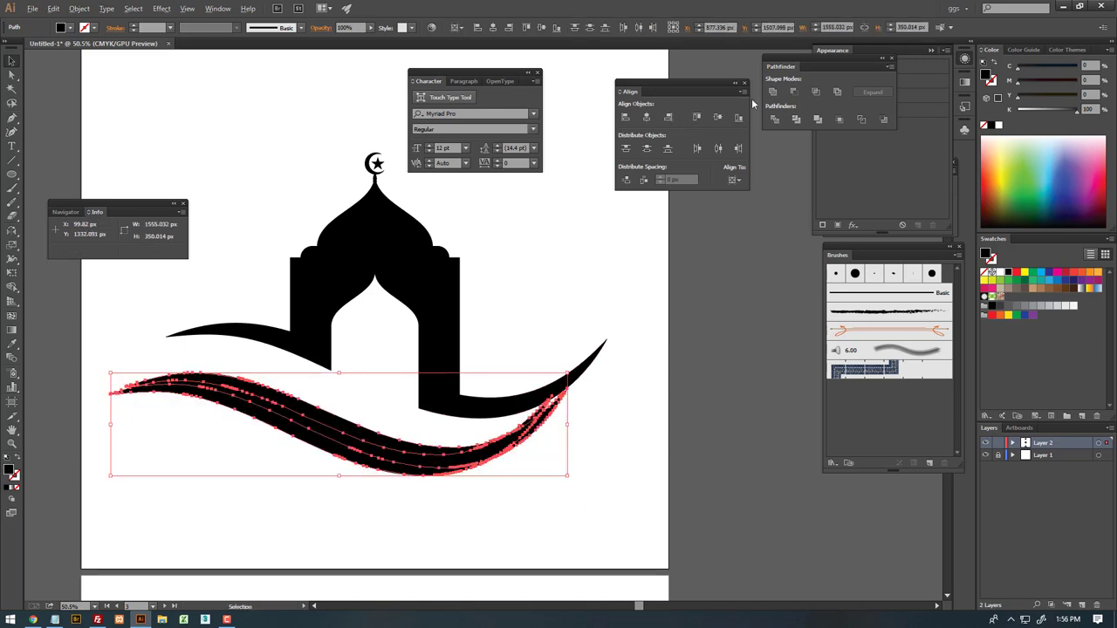
- Cut the swoosh pair with Pathfinder Minus Front, nudge the inner swoosh, and Expand it
left_click(810, 92)
left_click(319, 454)
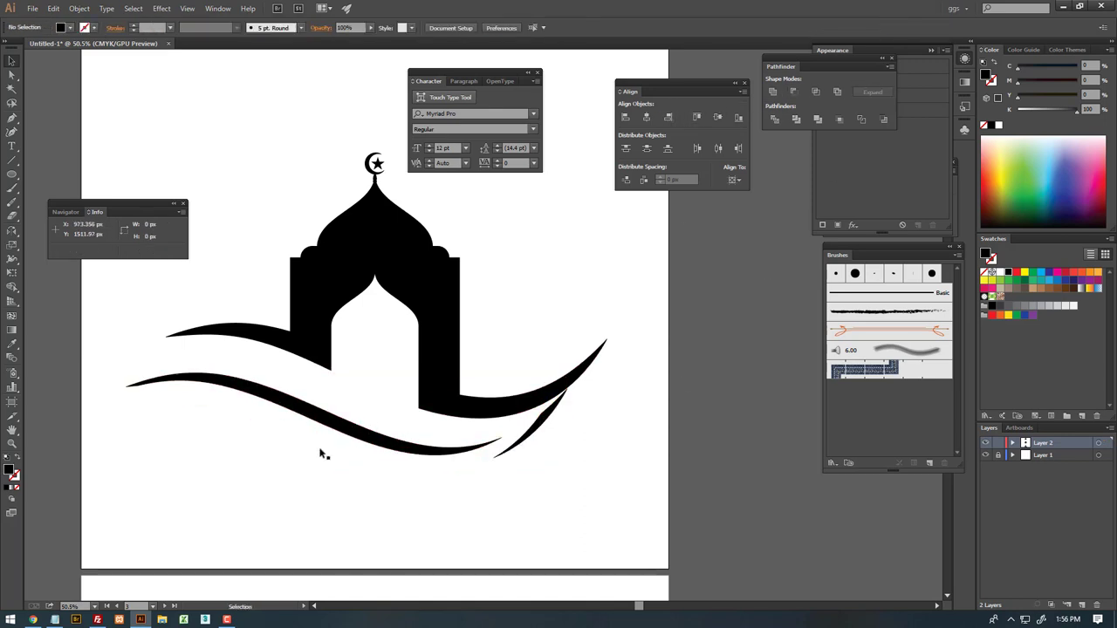
left_click(324, 434)
scroll(218, 375, "up", 1)
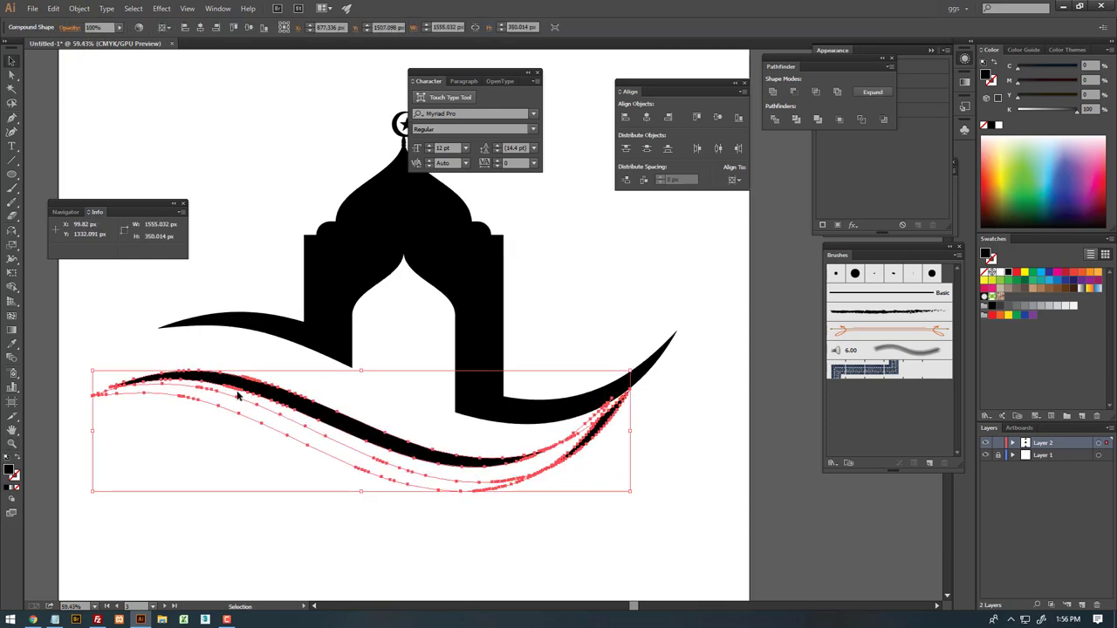
double_click(235, 394)
left_click_drag(234, 395, 252, 387)
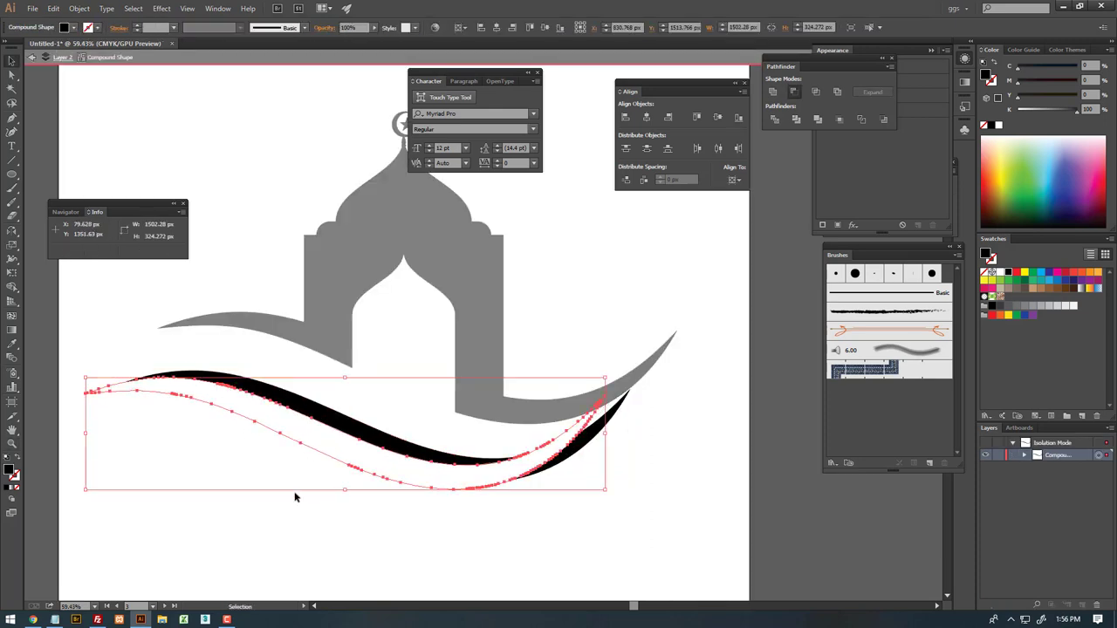
double_click(297, 498)
left_click(363, 432)
left_click(873, 92)
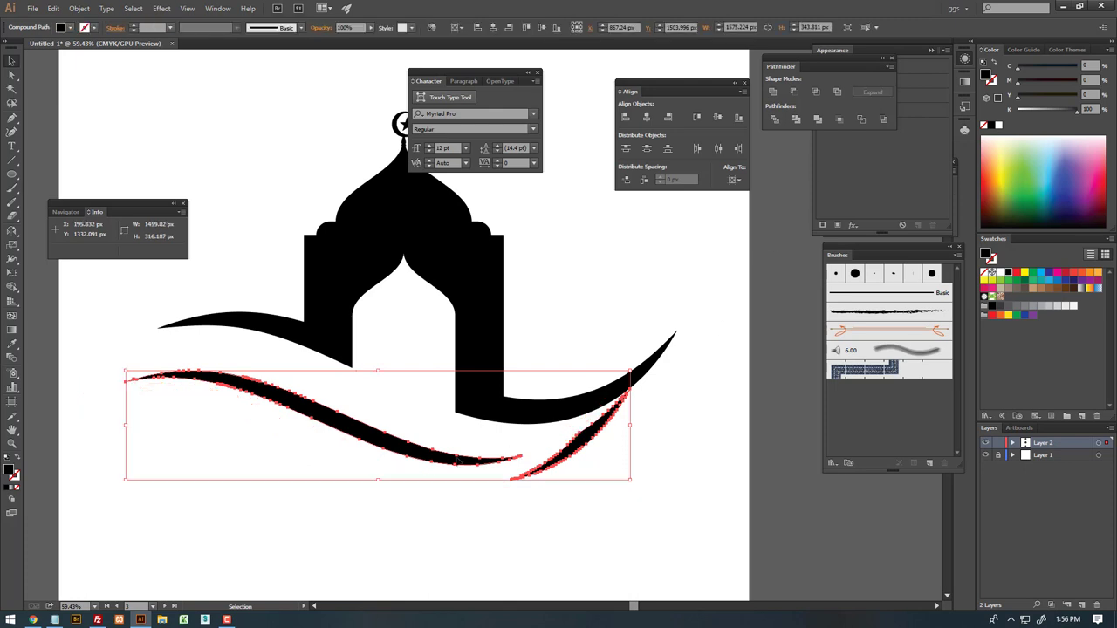
- Delete the extra swoosh pieces and Paste in Place the wavy piece
double_click(385, 448)
key("Delete")
double_click(399, 416)
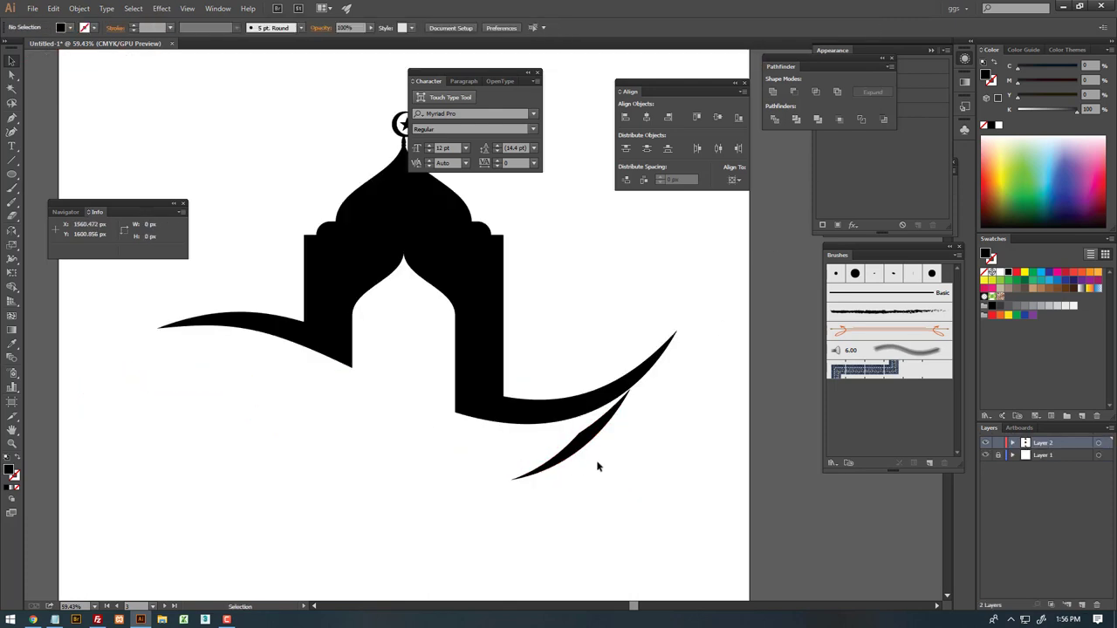
left_click(580, 460)
key("Delete")
key("ctrl+f")
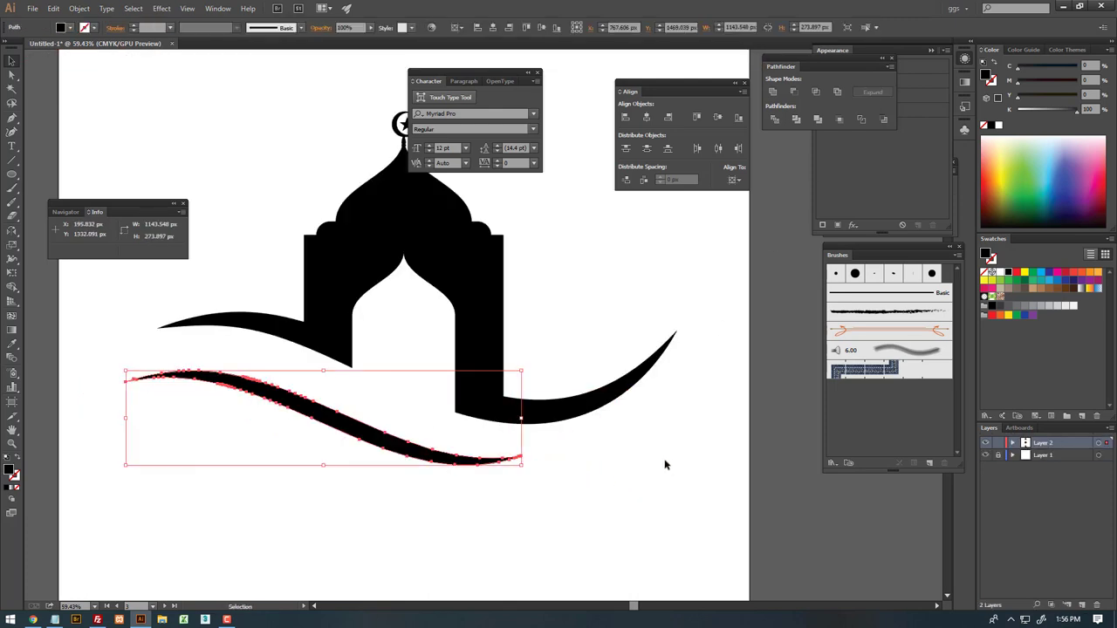
- Move the wavy swoosh up beneath the main swoosh and tilt it slightly clockwise
left_click(663, 463)
left_click_drag(375, 427, 392, 401)
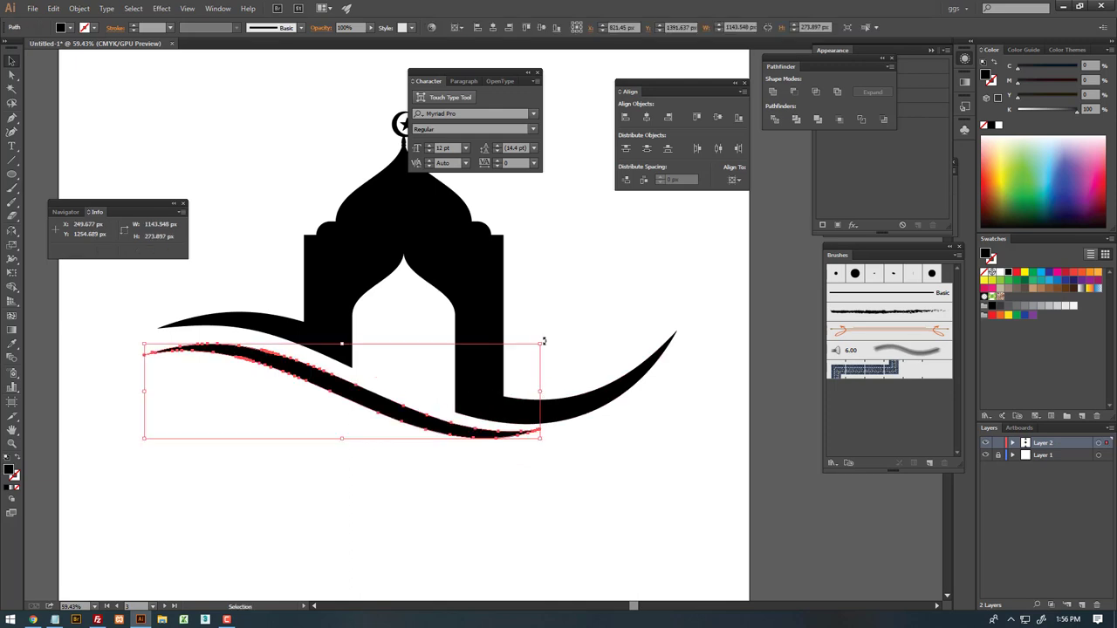
left_click(524, 392)
left_click(462, 439)
left_click_drag(543, 344, 543, 356)
left_click(581, 334)
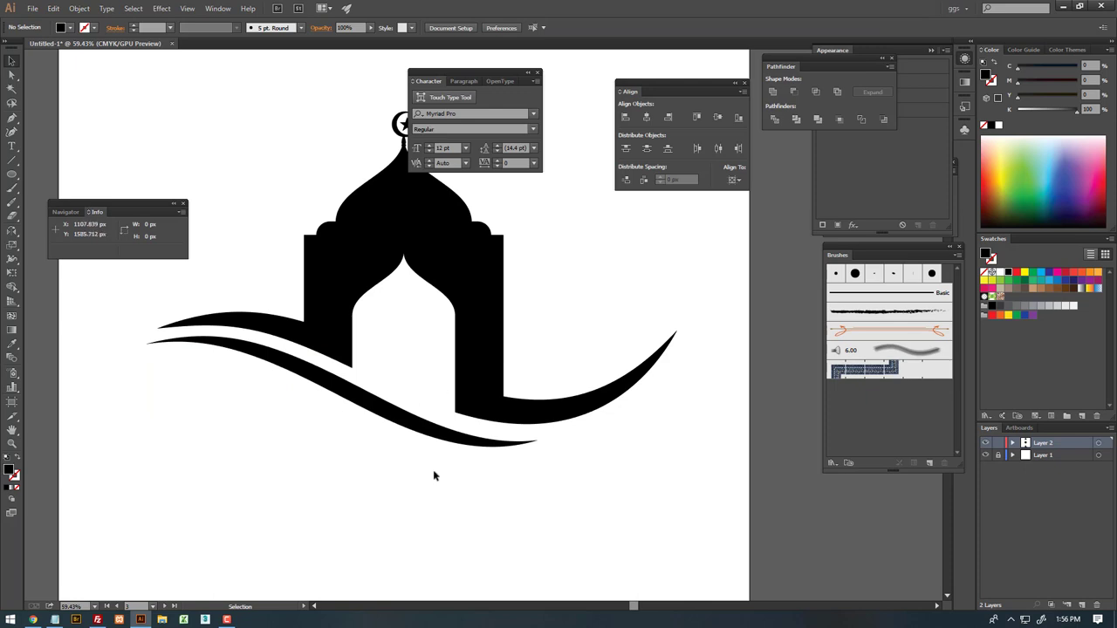
mouse_move(414, 440)
left_mouse_down()
mouse_move(411, 466)
mouse_move(349, 491)
left_mouse_up()
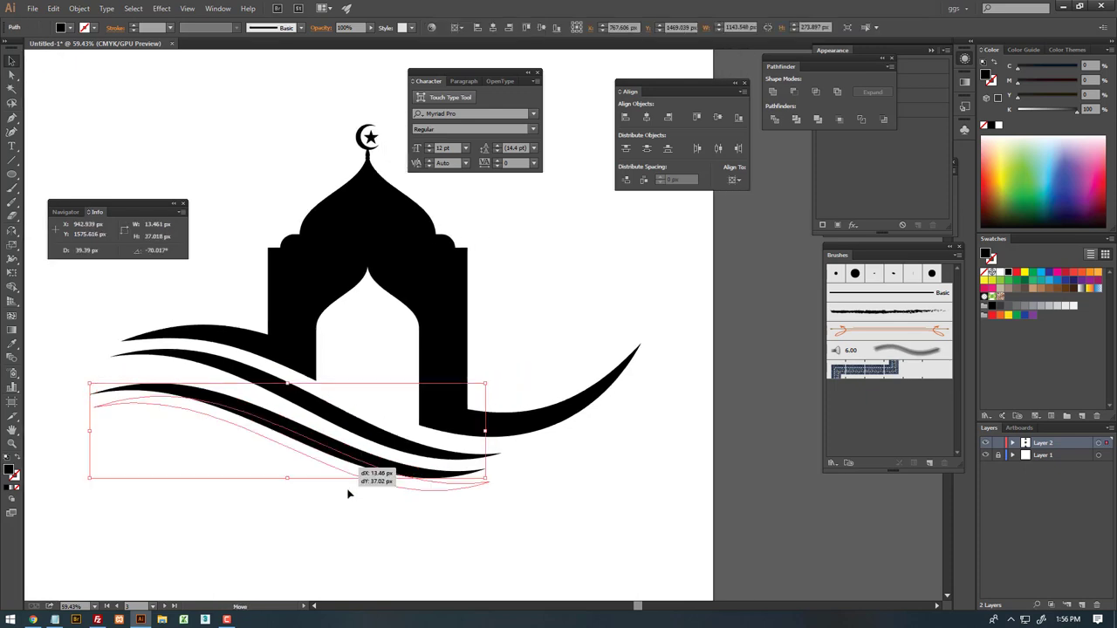
key("Delete")
scroll(520, 311, "down", 1)
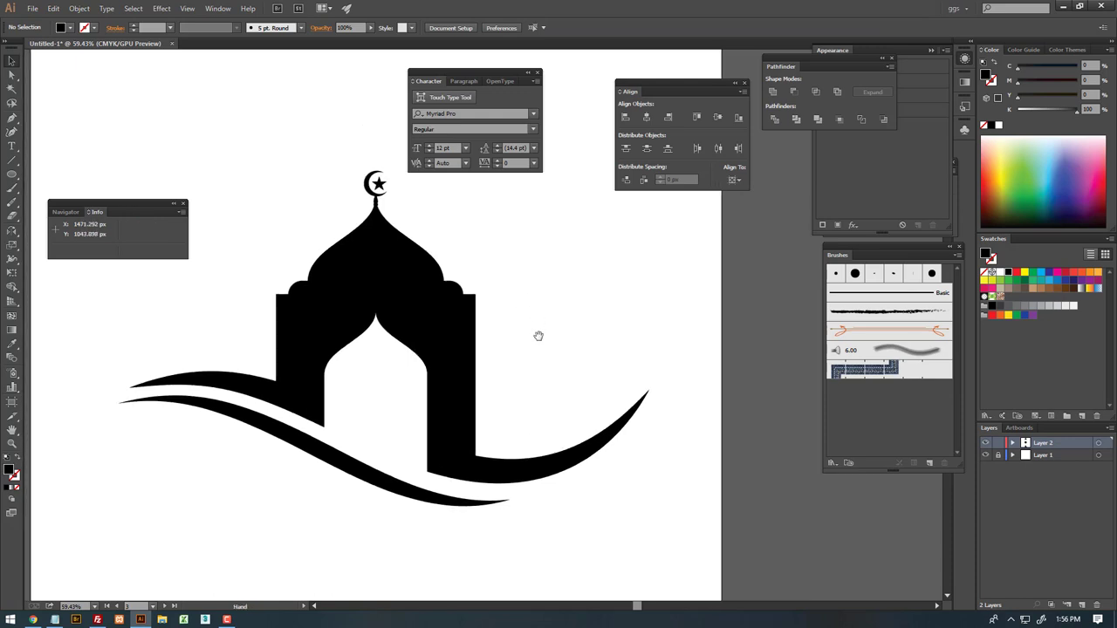
scroll(535, 331, "down", 2)
scroll(498, 279, "down", 1)
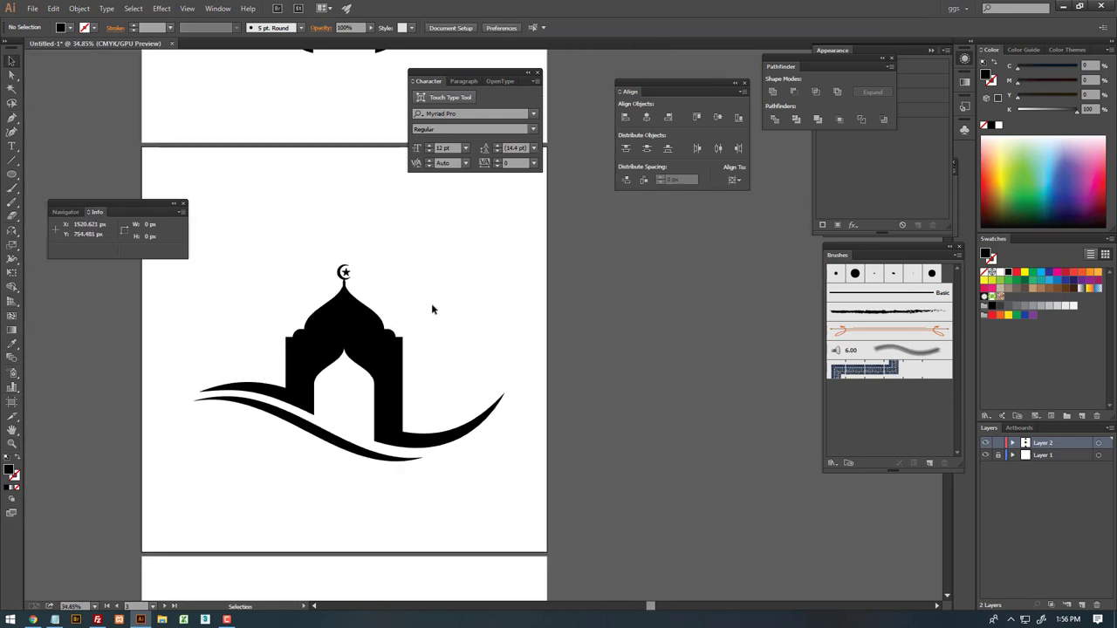
- Merge all the mosque artwork pieces into a single shape
left_click_drag(498, 249, 163, 498)
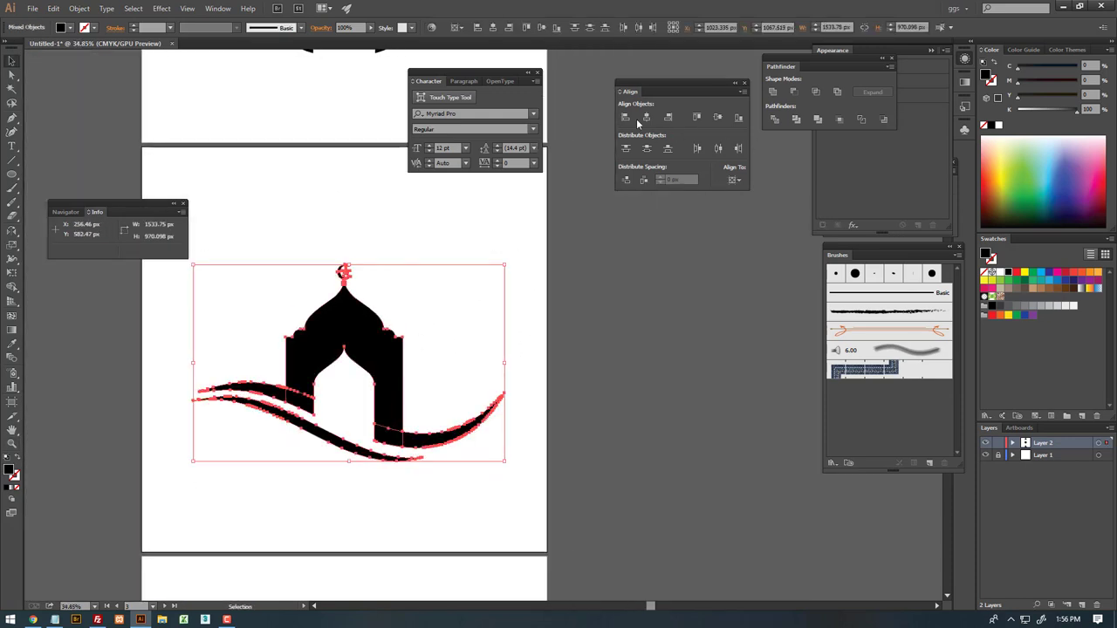
left_click(772, 93)
left_click(611, 271)
key("Tab")
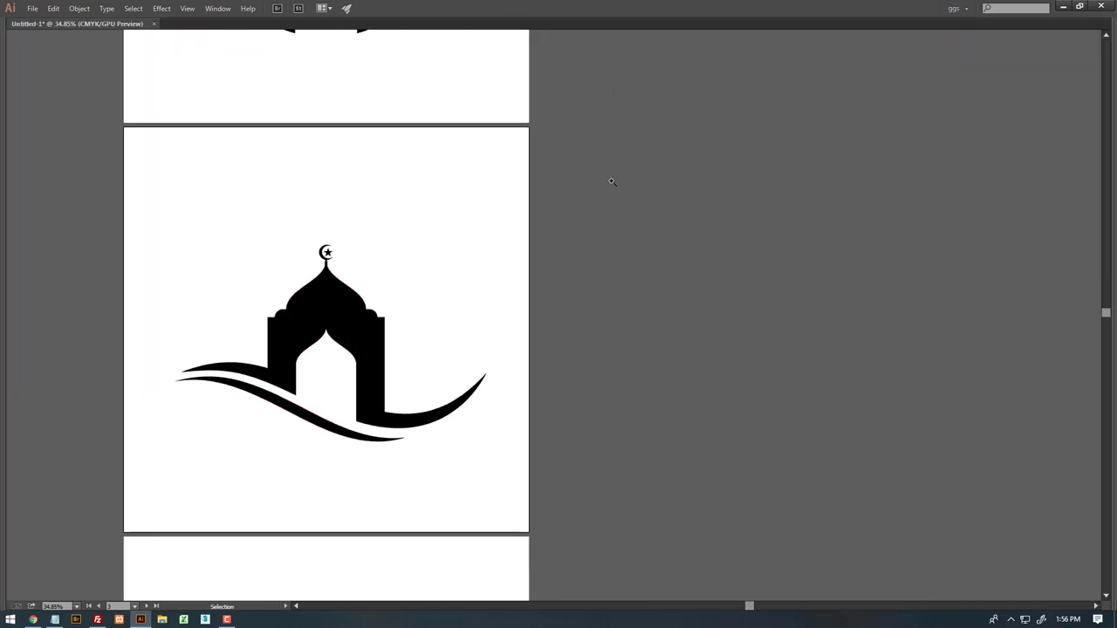
scroll(516, 308, "down", 2)
scroll(517, 308, "down", 2)
left_click_drag(516, 308, 459, 286)
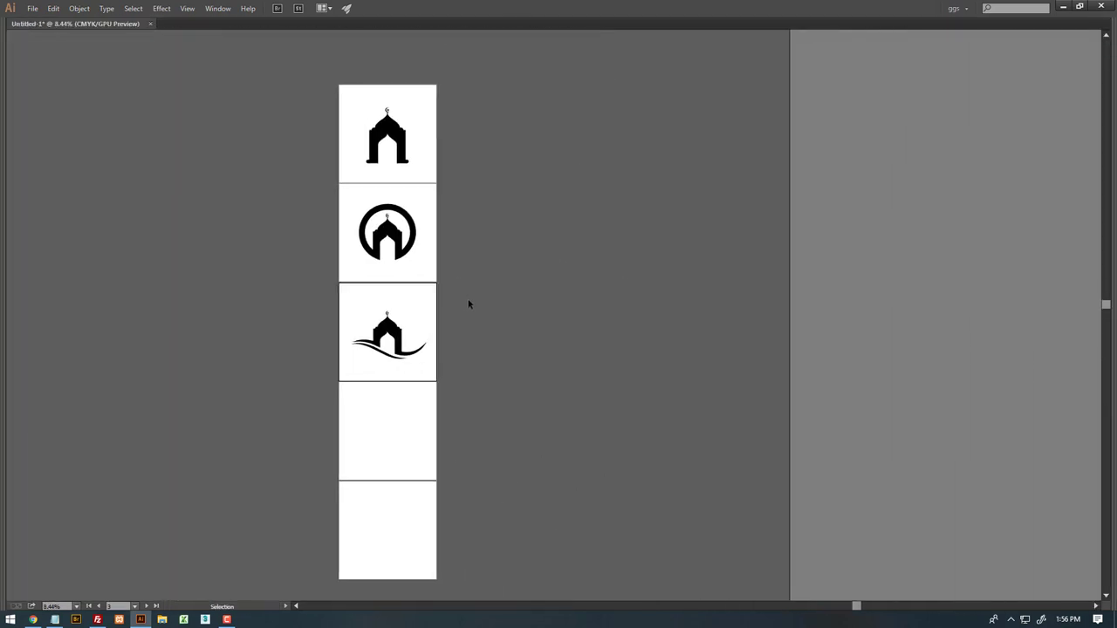
- Delete the two empty artboards with the Artboard tool
key("shift+o")
left_click(378, 528)
key("Delete")
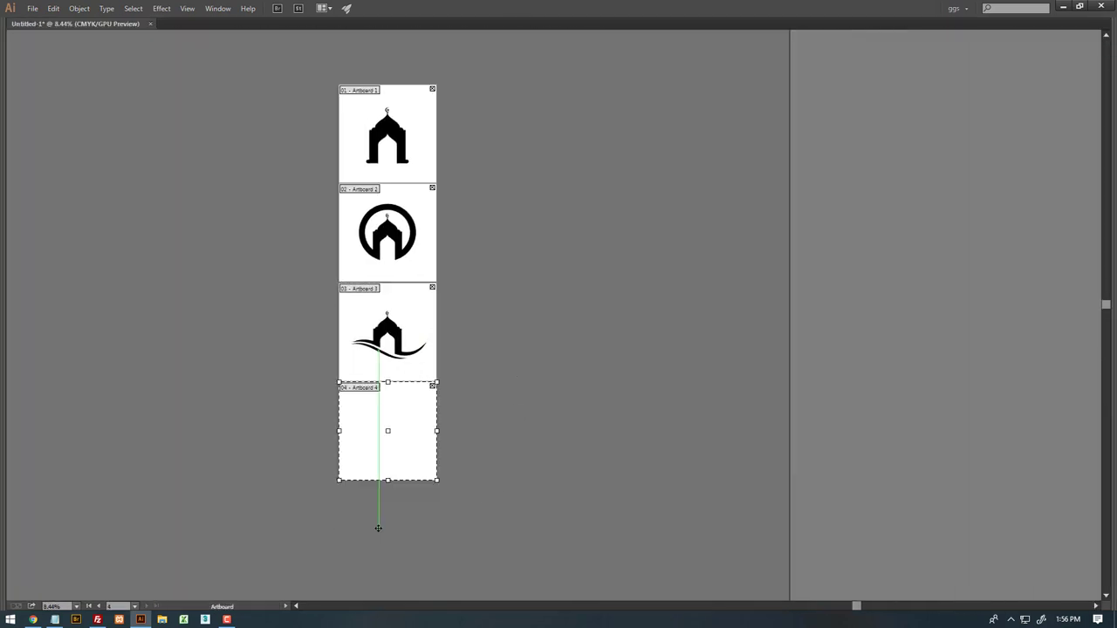
key("Delete")
key("Tab")
scroll(474, 309, "up", 1)
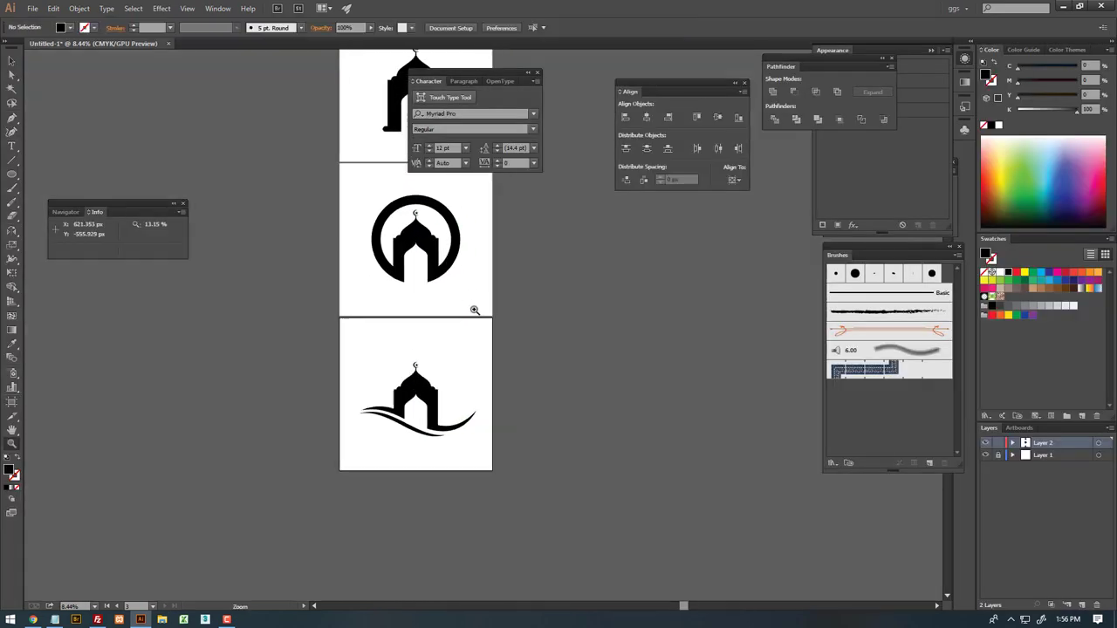
scroll(413, 375, "up", 1)
- Centre the top, circle and wave mosque icons on their artboards using Align to Artboard
left_click(336, 150)
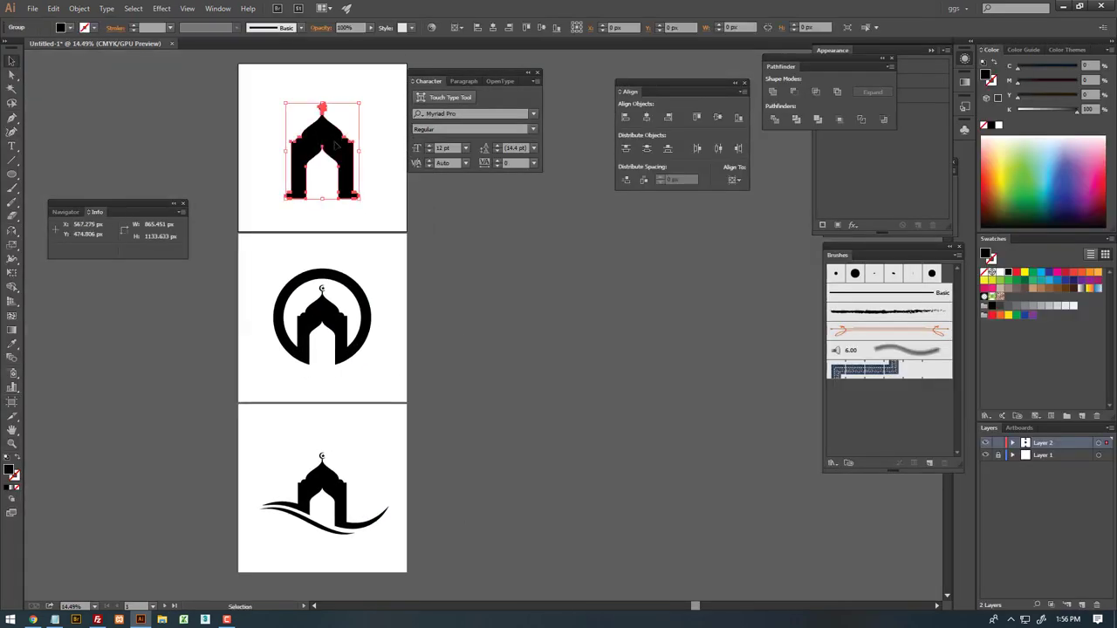
left_click_drag(334, 149, 334, 143)
left_click(737, 181)
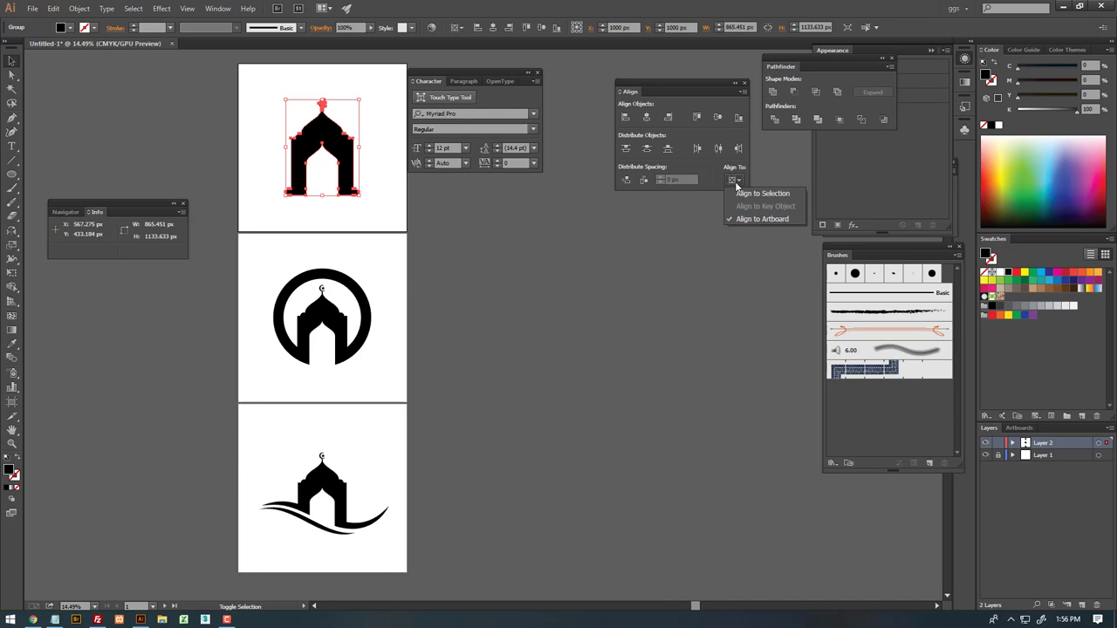
left_click(718, 117)
left_click(488, 209)
left_click(338, 279)
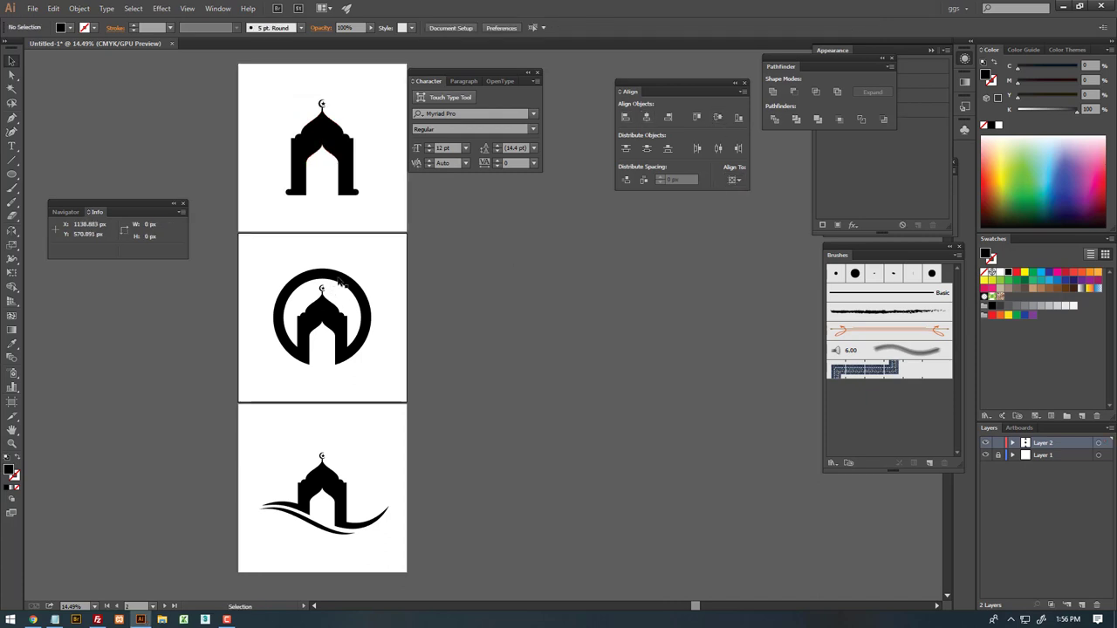
left_click(714, 120)
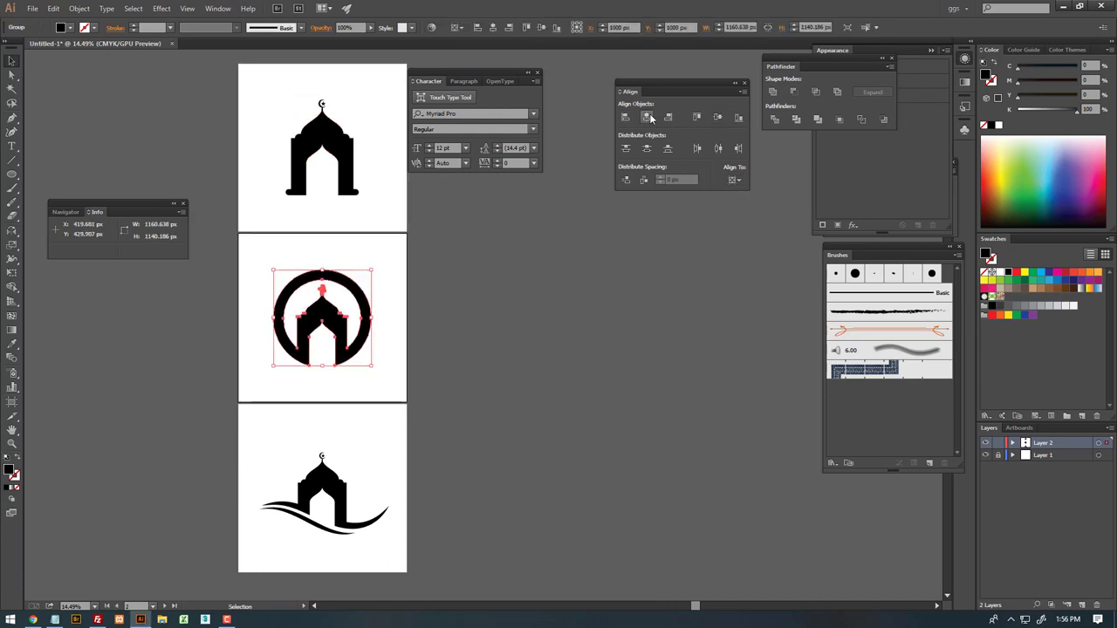
left_click(329, 485)
left_click(719, 117)
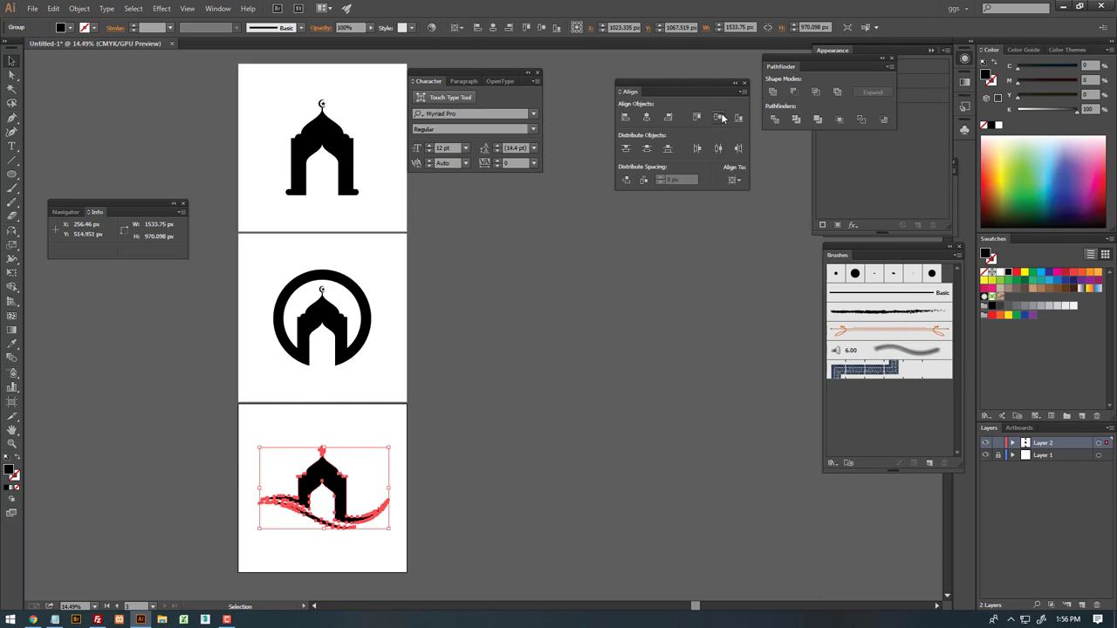
left_click(649, 117)
left_click(32, 9)
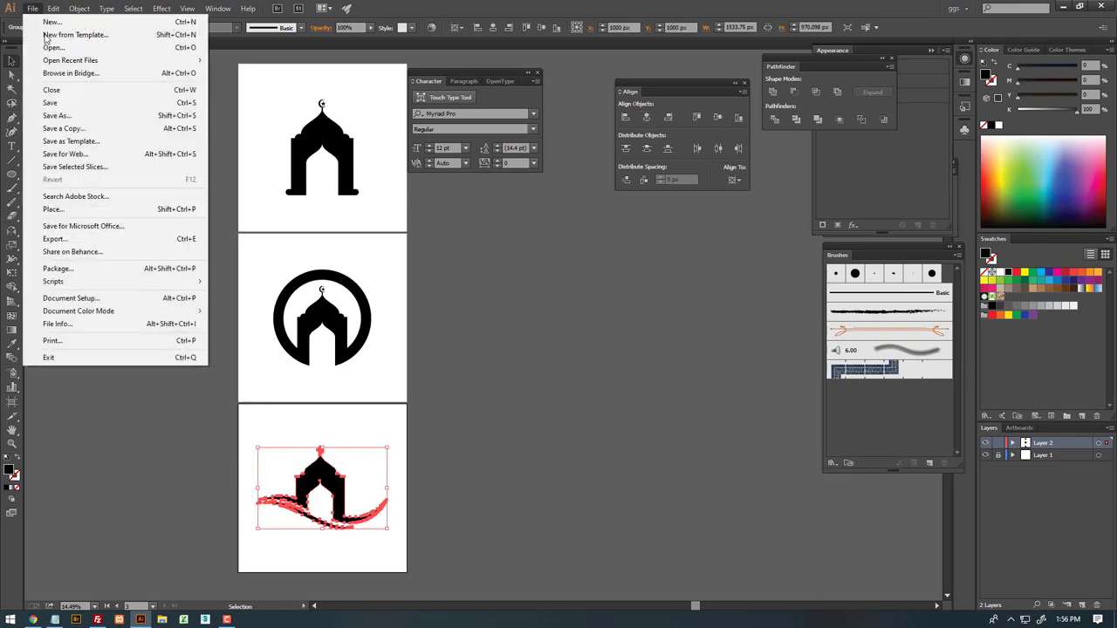
- Save the document as GREENS2052421.ai inside the new GREENS2052421 folder
left_click(82, 115)
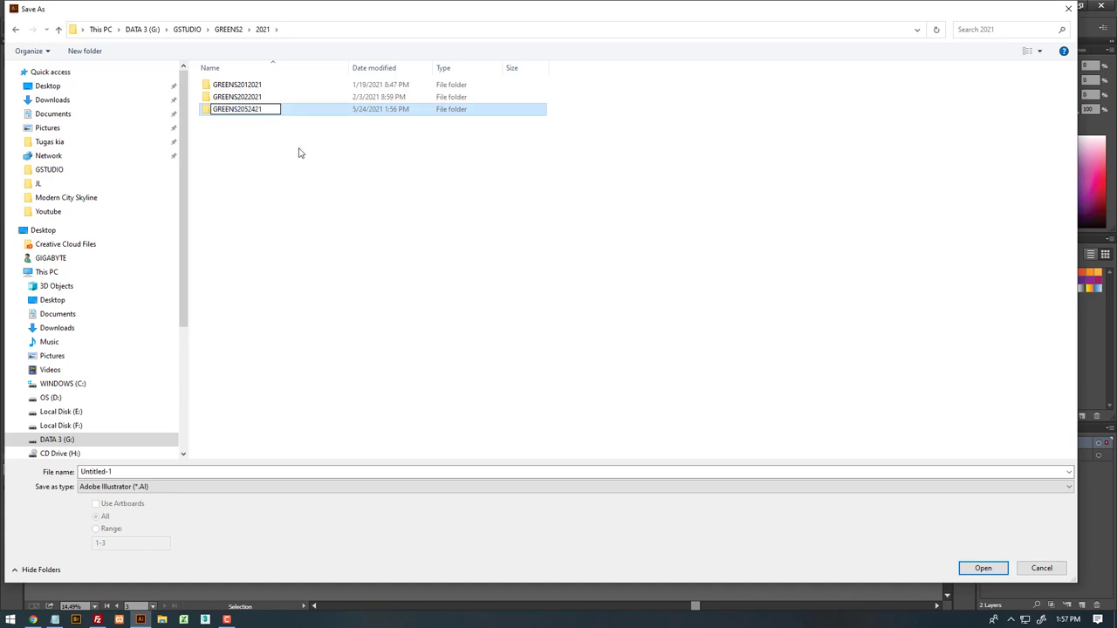
double_click(284, 112)
double_click(129, 472)
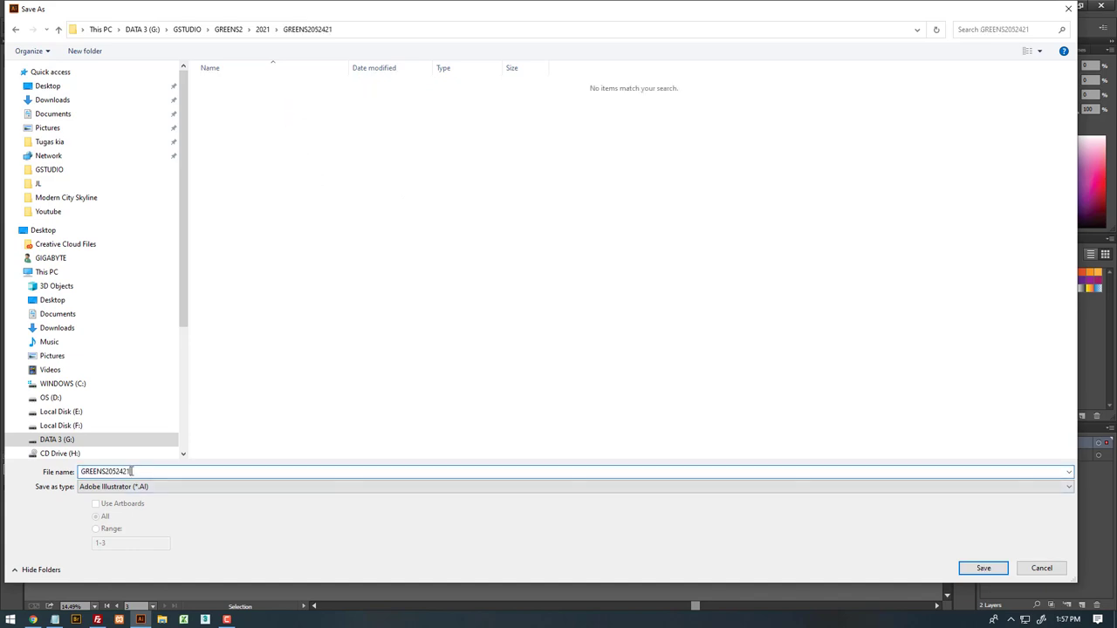
key("Return")
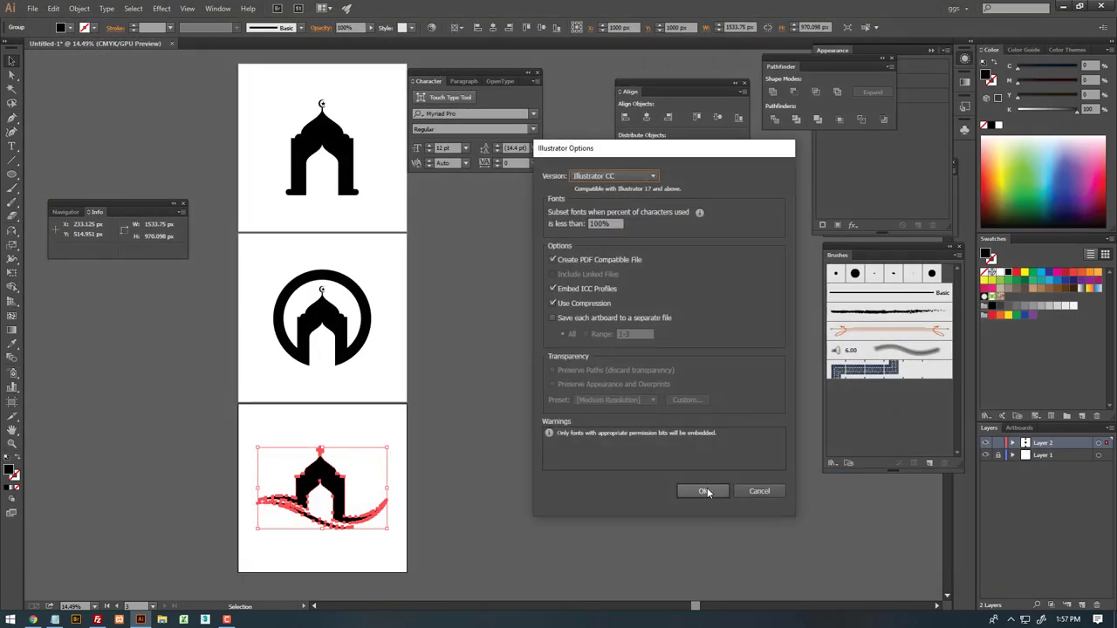
left_click(705, 491)
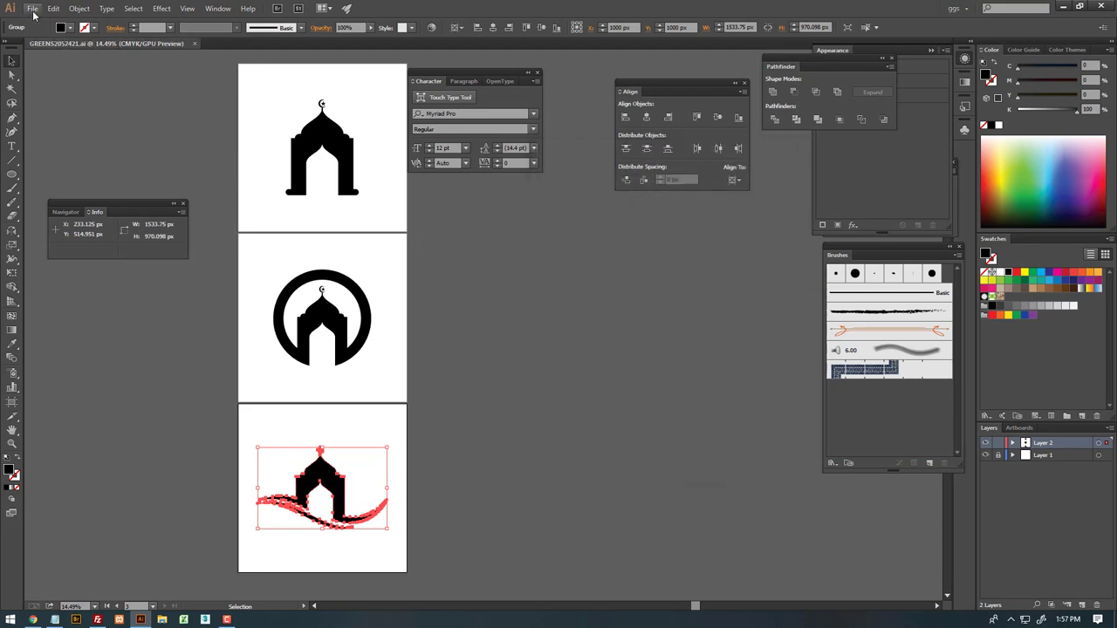
- Re-save GREENS2052421.ai, replacing it, with artboards 1-3 each saved as a separate file
left_click(34, 12)
left_click(61, 137)
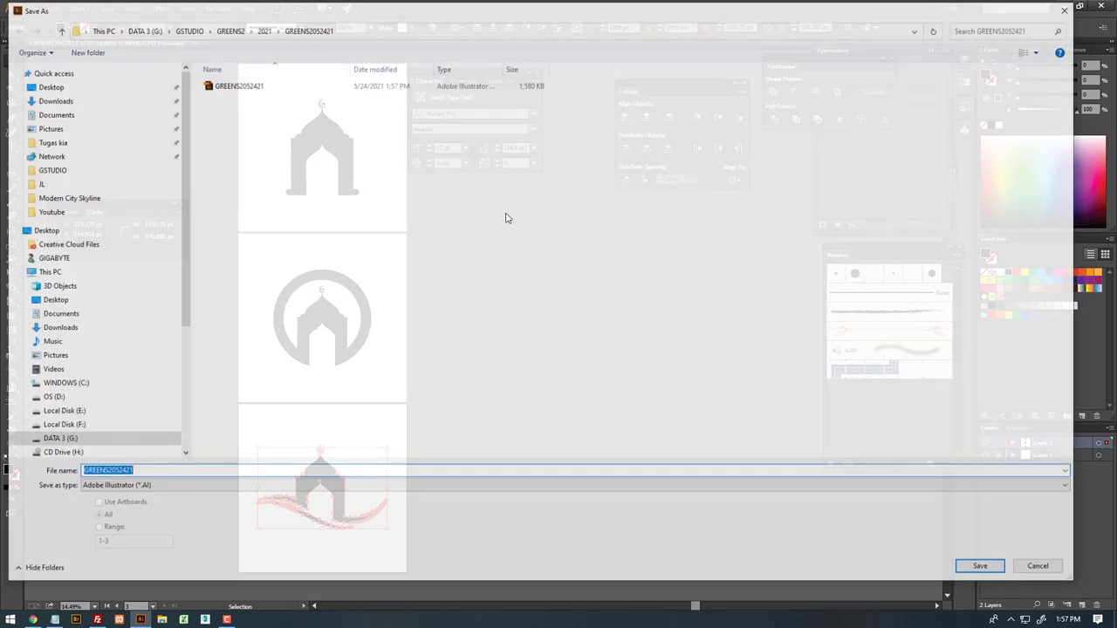
left_click(968, 568)
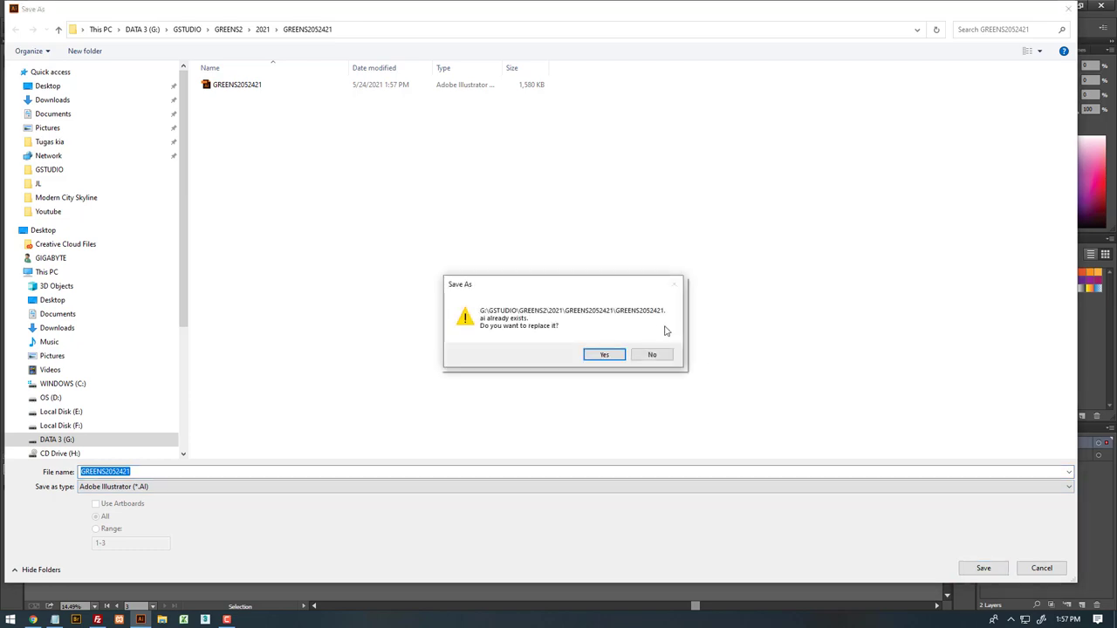
left_click(602, 354)
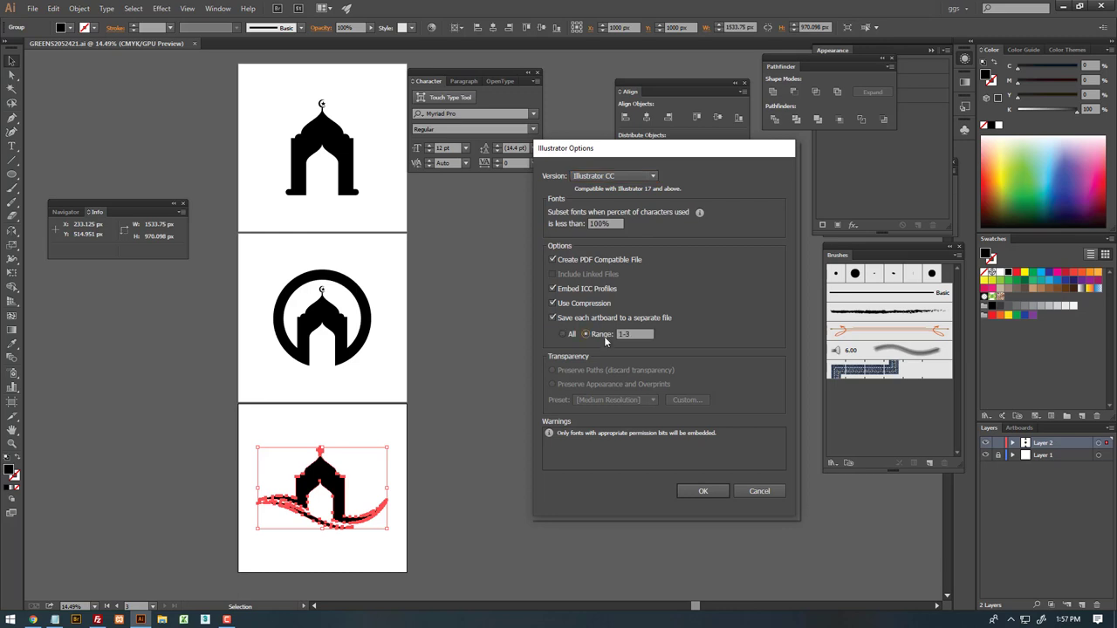
left_click(703, 490)
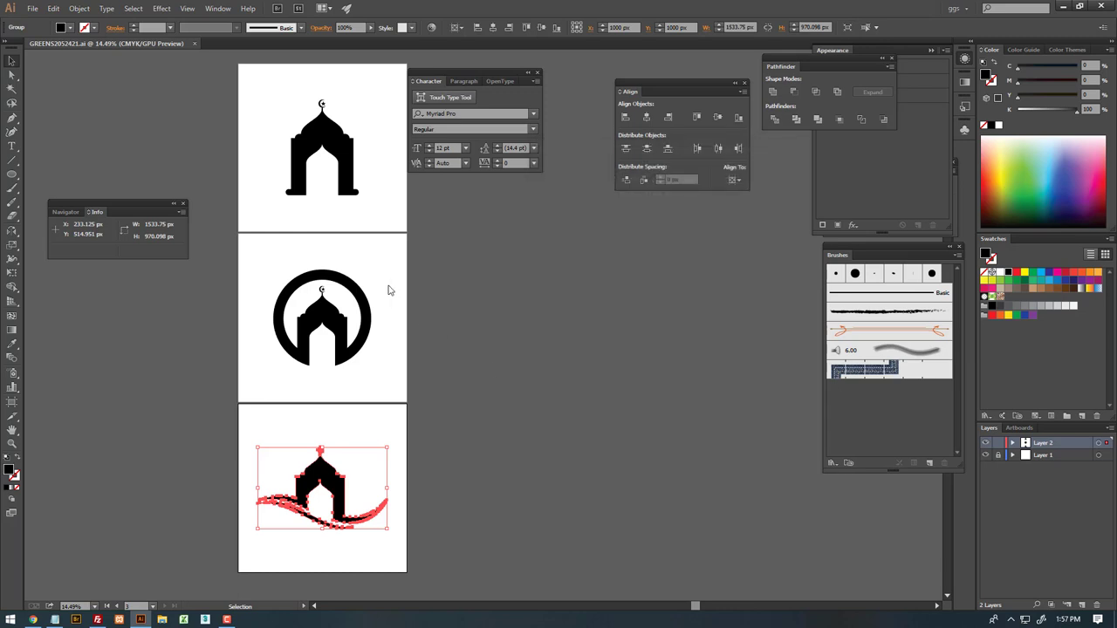
- Close the three-icon document and open the three numbered single-icon files
left_click(196, 43)
key("ctrl+o")
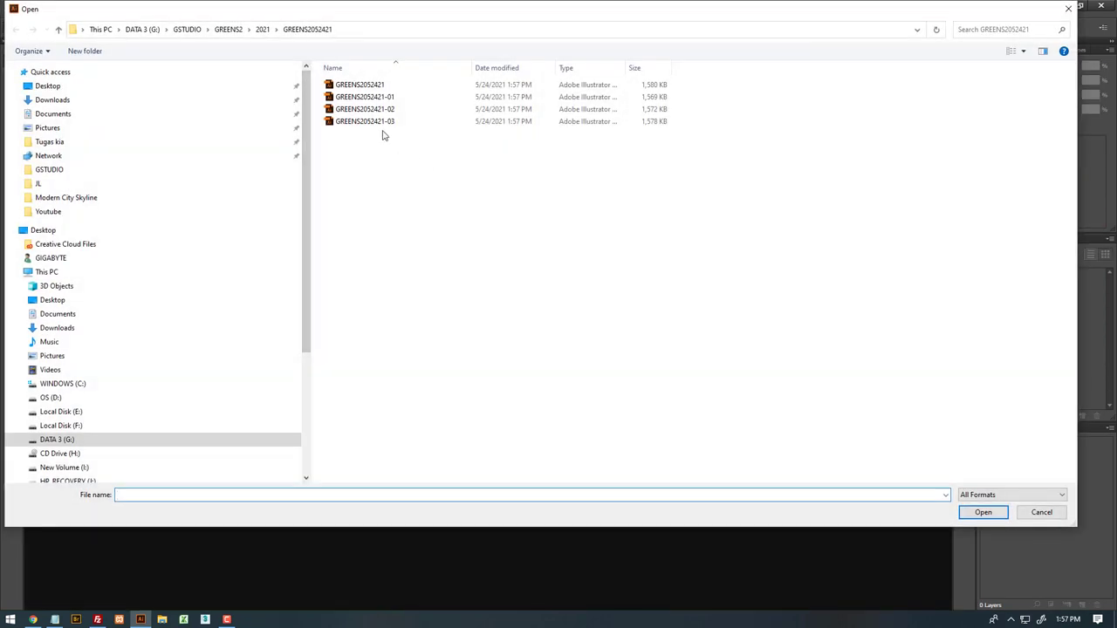
left_click_drag(356, 159, 408, 93)
left_click(983, 512)
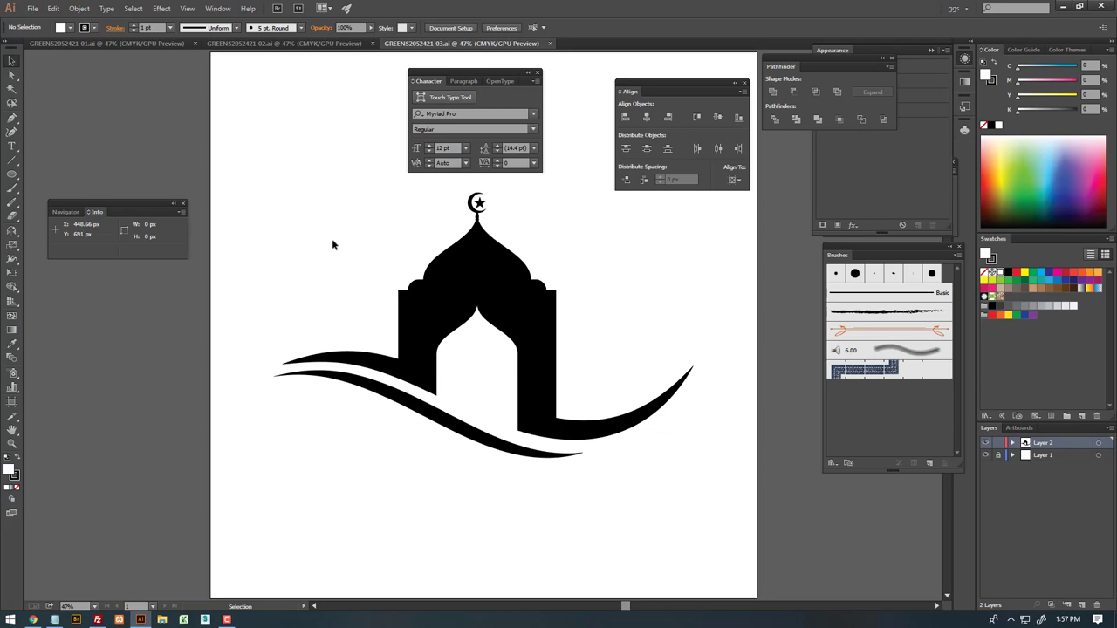
left_click(66, 43)
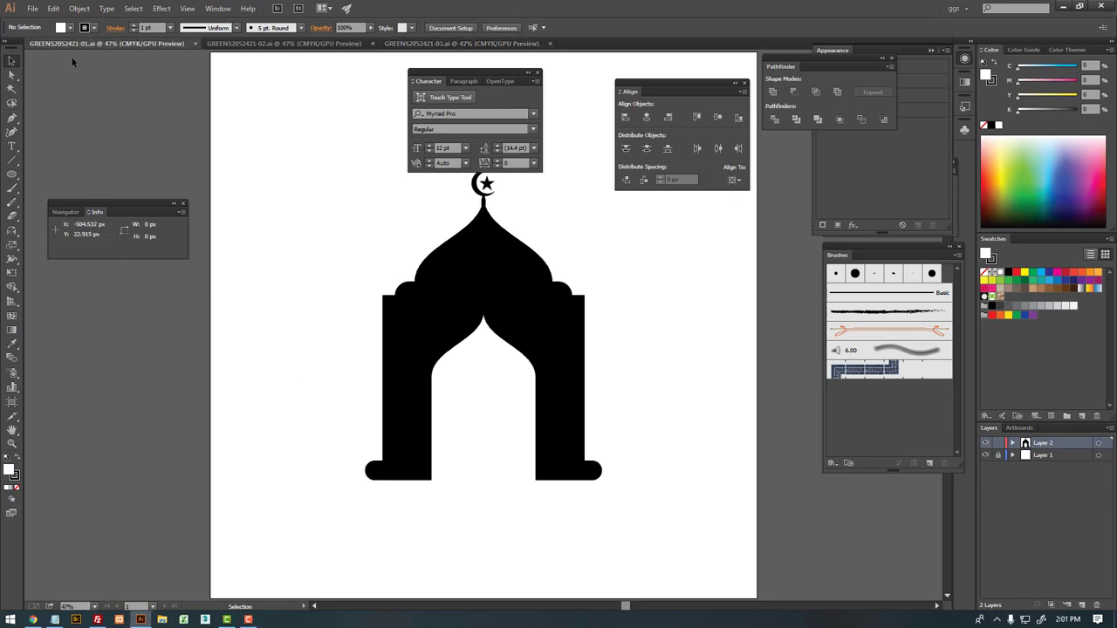
- Save GREENS2052421-01 as an Illustrator 10 EPS with no preview and no font embedding
left_click(33, 8)
left_click(78, 112)
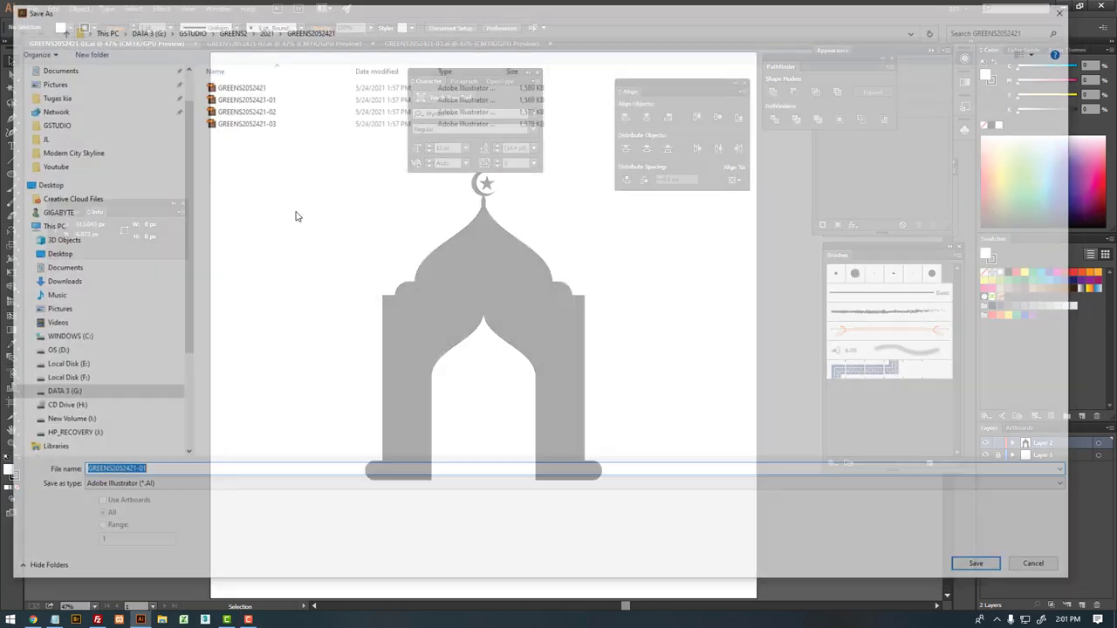
left_click(239, 486)
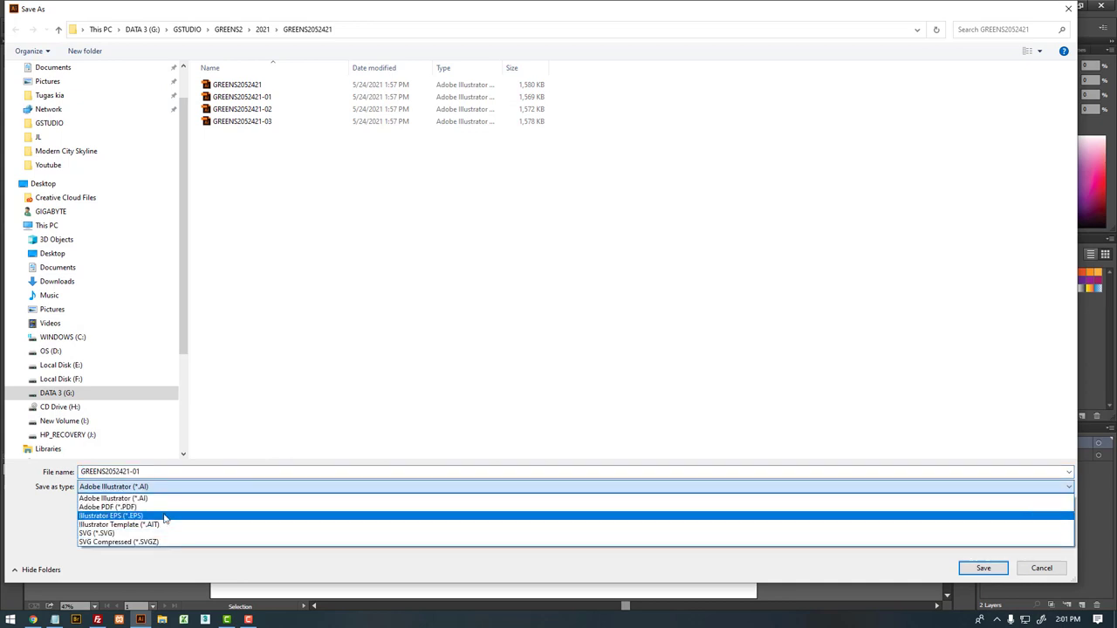
left_click(164, 515)
key("Return")
left_click(573, 152)
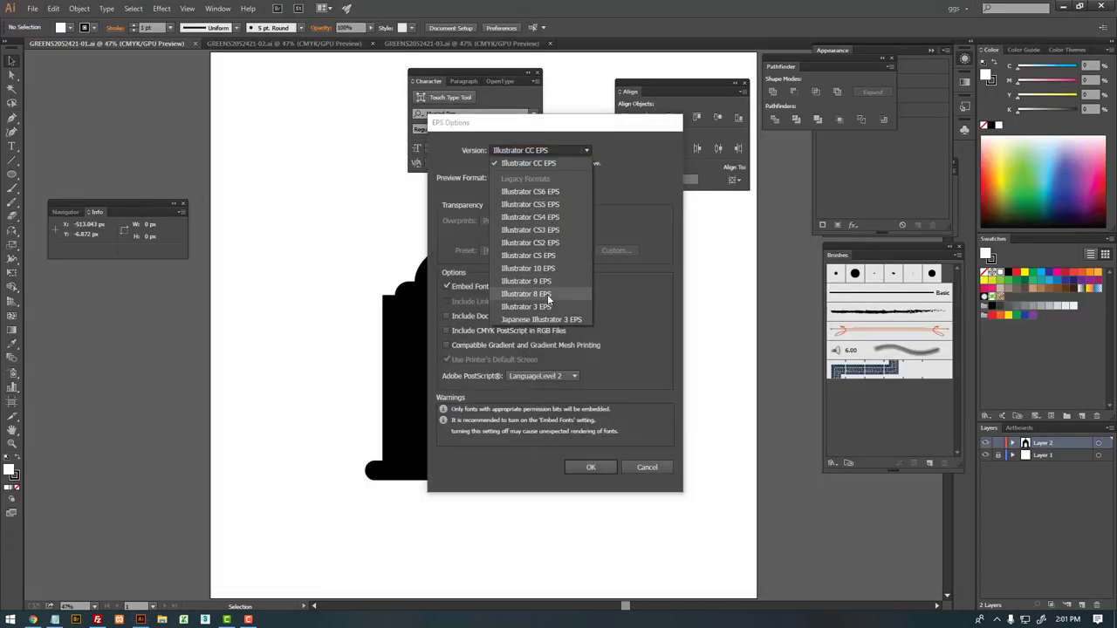
left_click(546, 267)
left_click(540, 169)
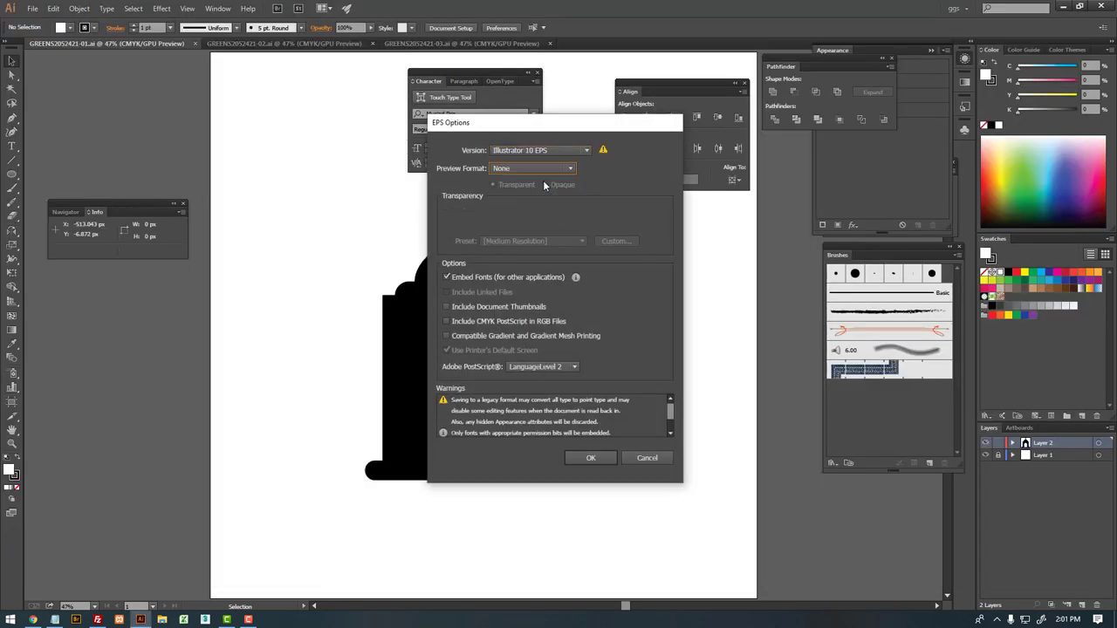
left_click(473, 278)
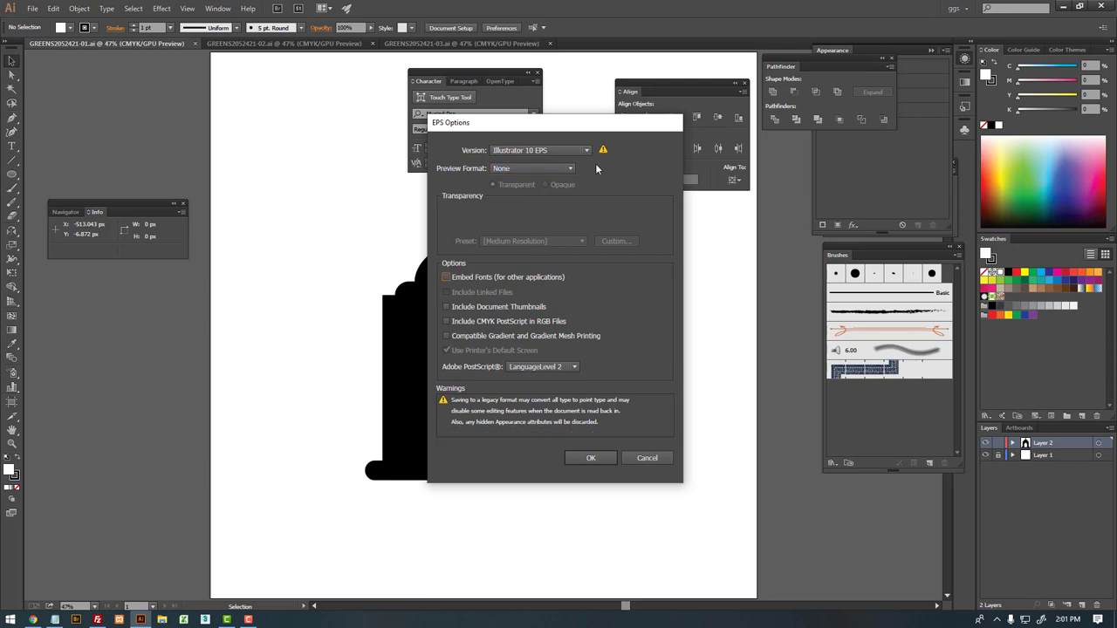
left_click(581, 457)
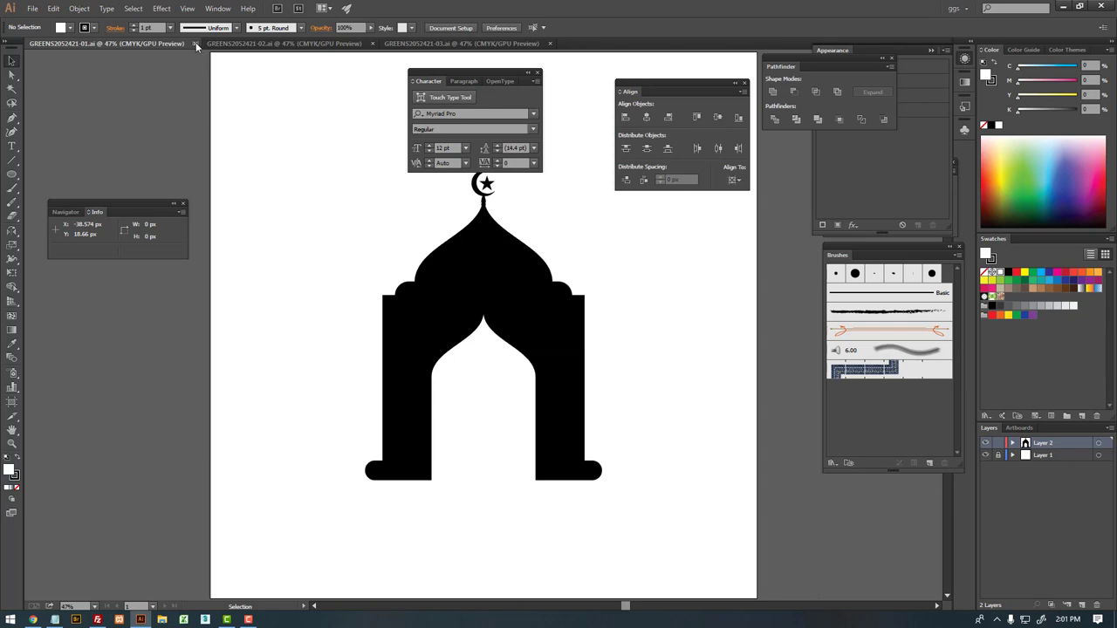
- Export GREENS2052421-01 as an RGB JPEG and close the document
left_click(32, 7)
left_click(78, 239)
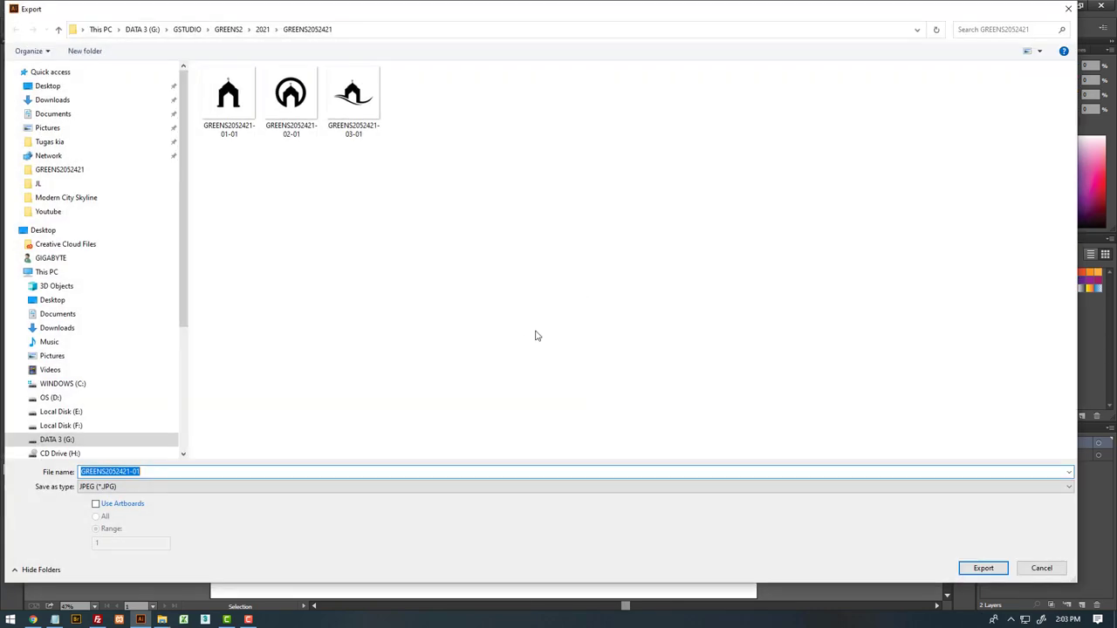
key("Return")
left_click(812, 279)
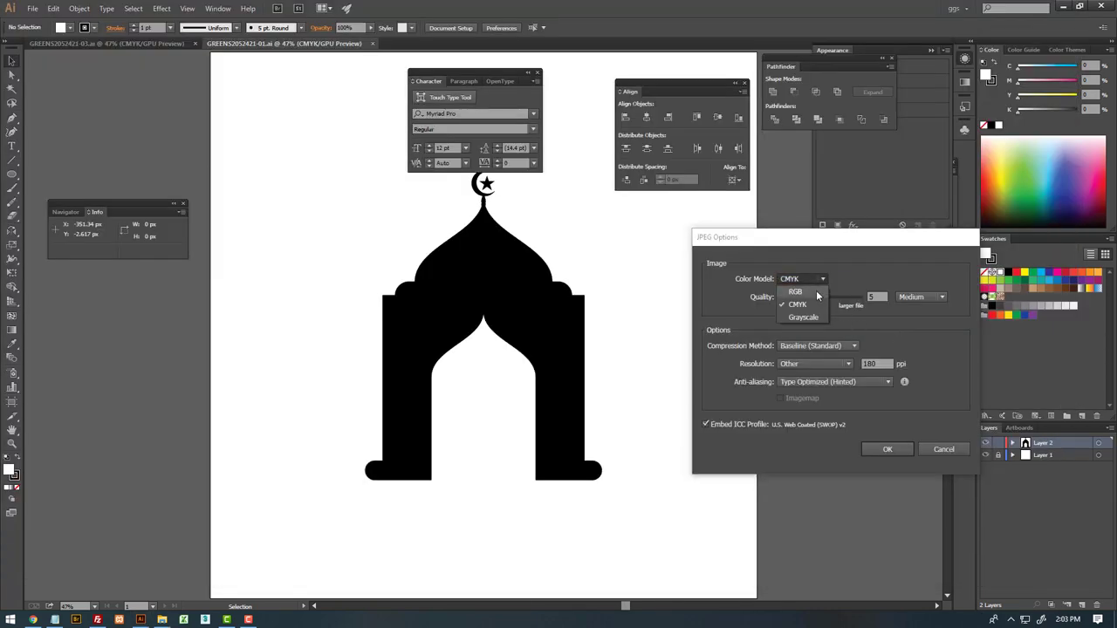
left_click(888, 448)
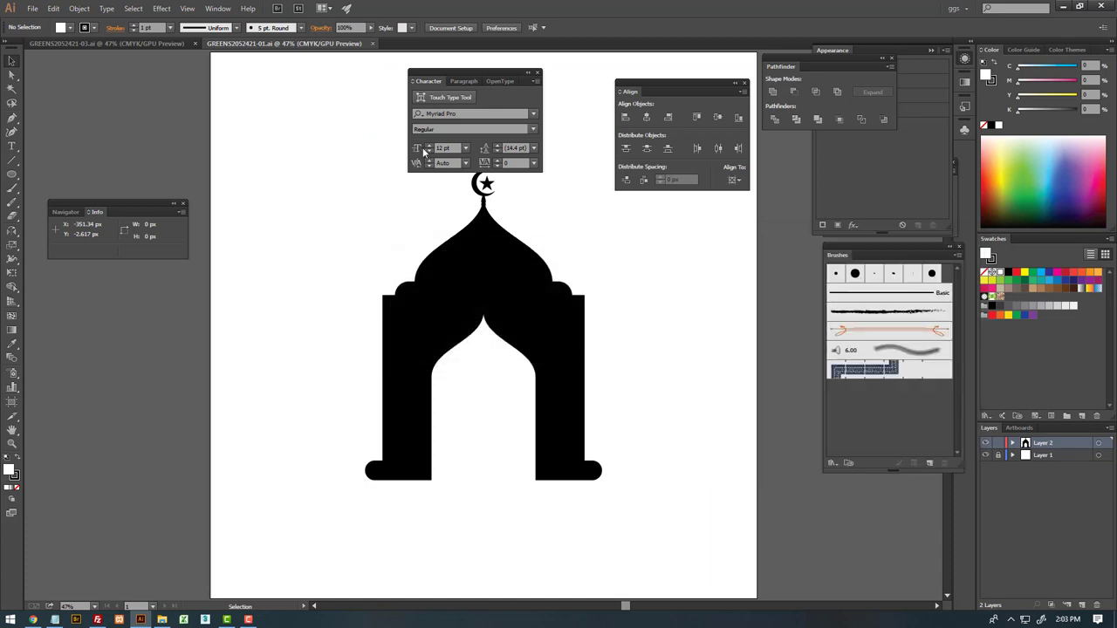
left_click(371, 44)
- Close the last document and check the Details properties of the 02-01 and 01-01 JPGs
left_click(195, 44)
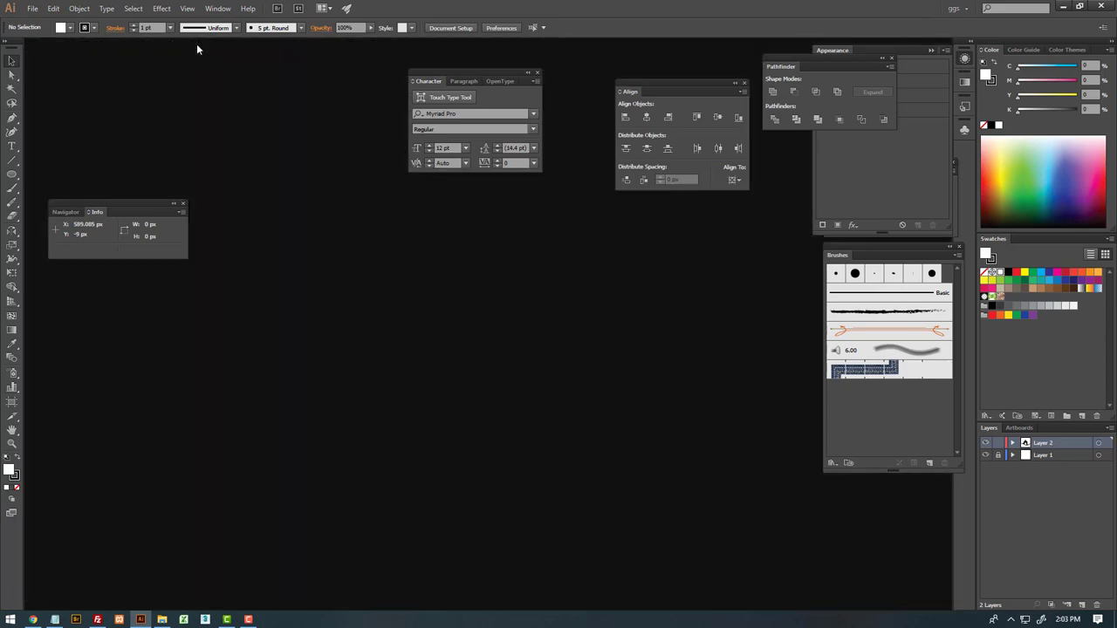
key("alt+Tab")
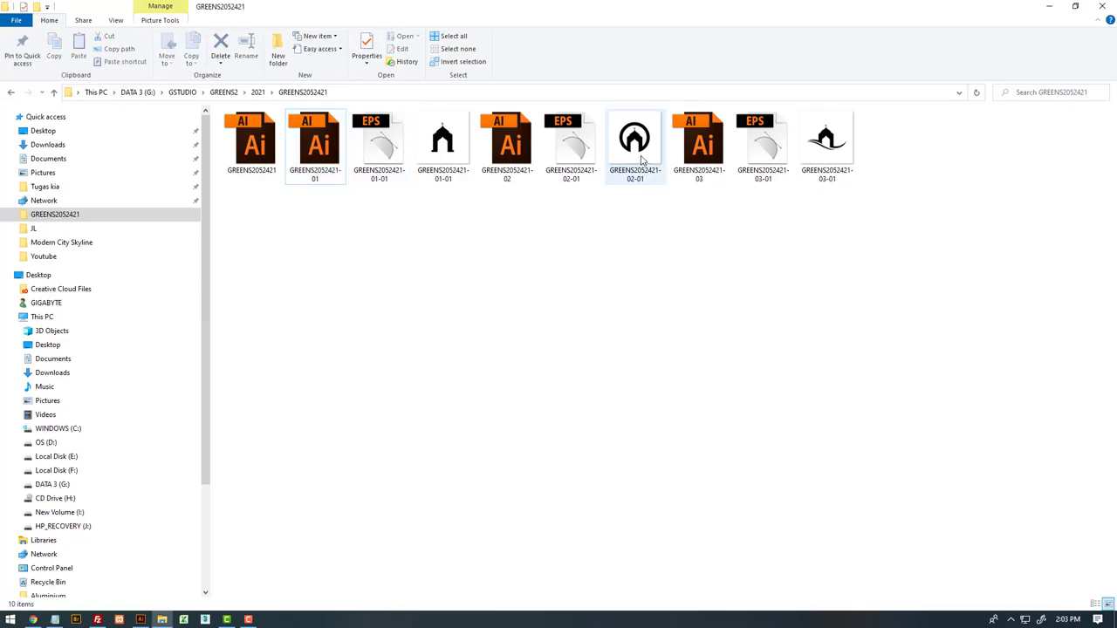
left_click(641, 160)
right_click(641, 160)
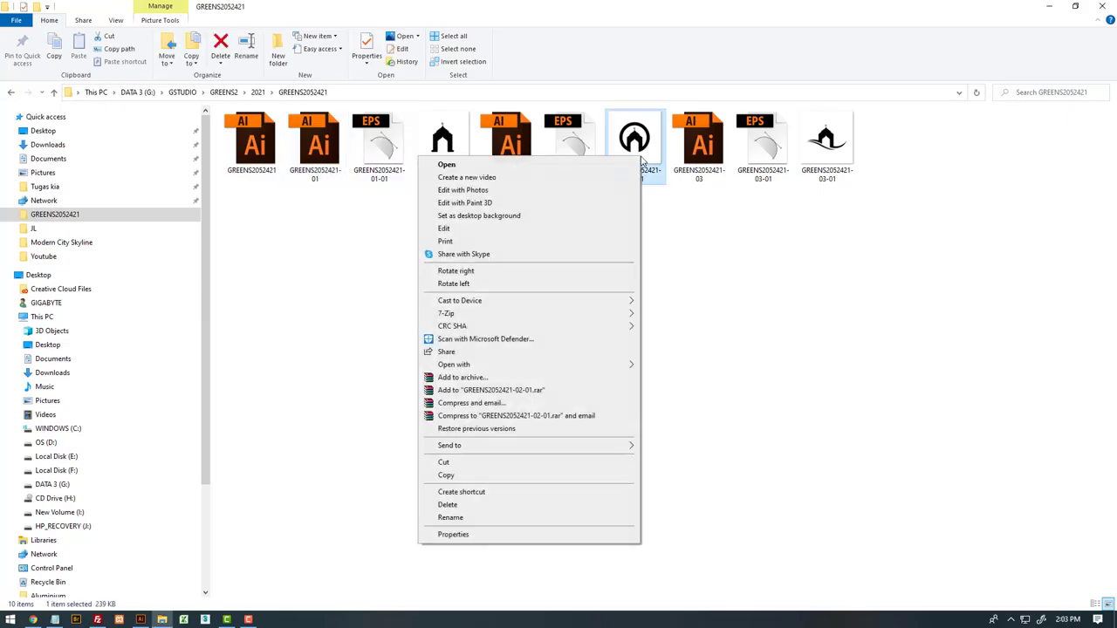
left_click(468, 536)
left_click(719, 185)
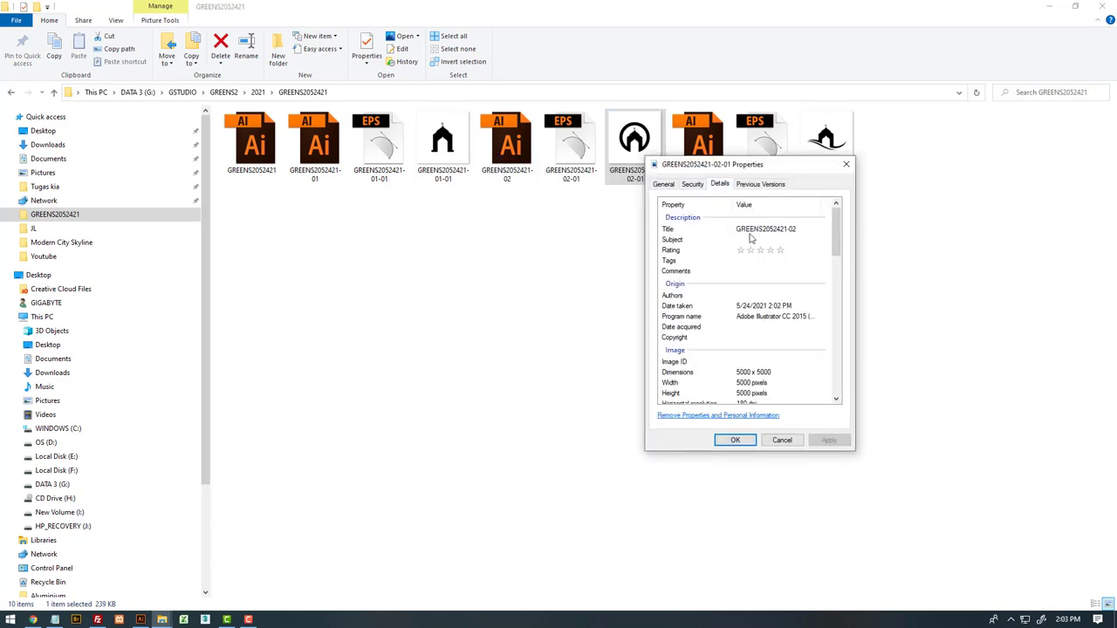
left_click(781, 440)
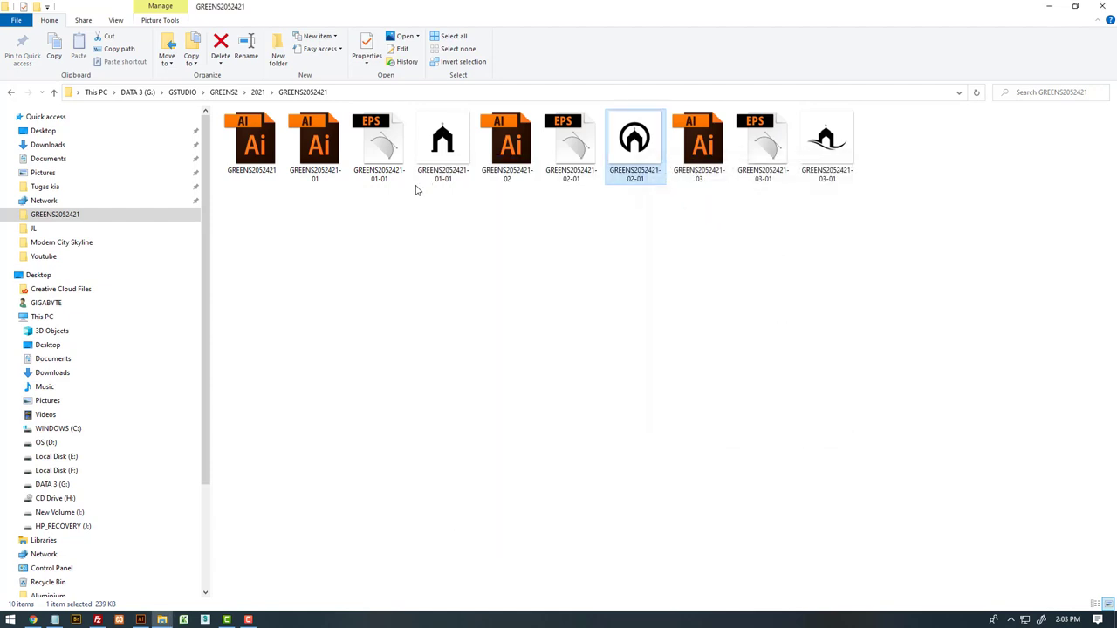
left_click(430, 166)
right_click(428, 166)
left_click(264, 544)
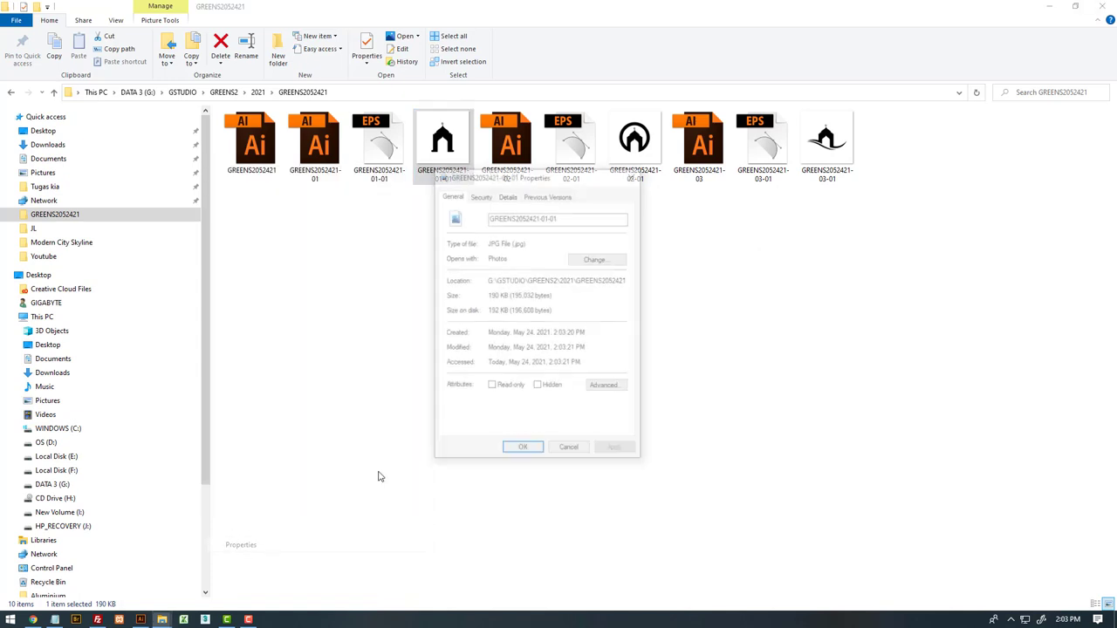
left_click(509, 194)
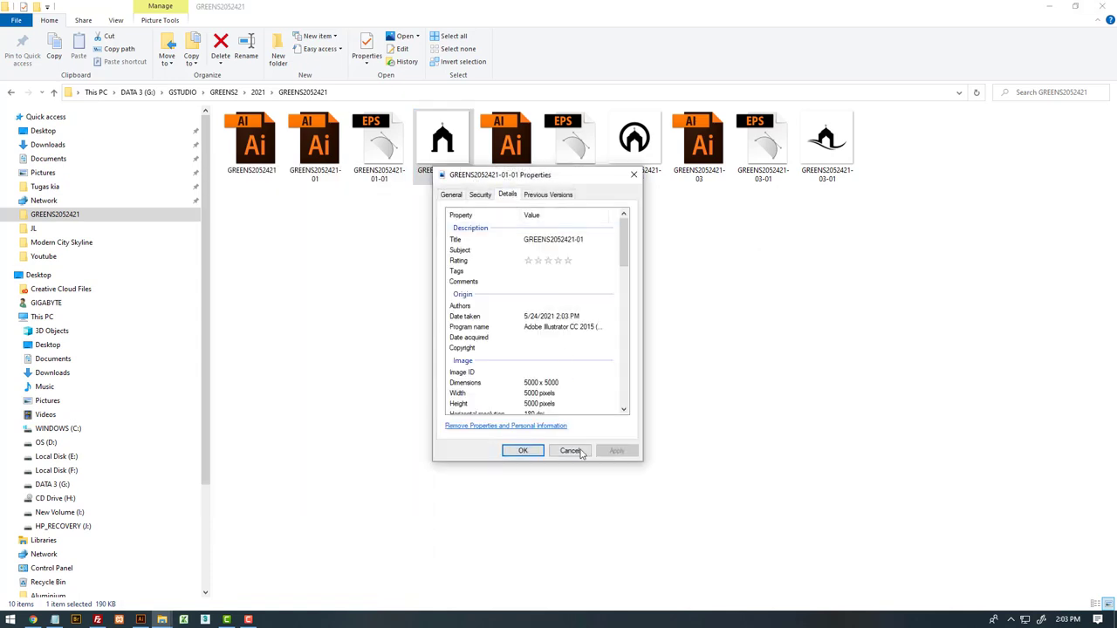
left_click(540, 454)
- Group the GREENS2052421 folder's files by Type in File Explorer
key("Left")
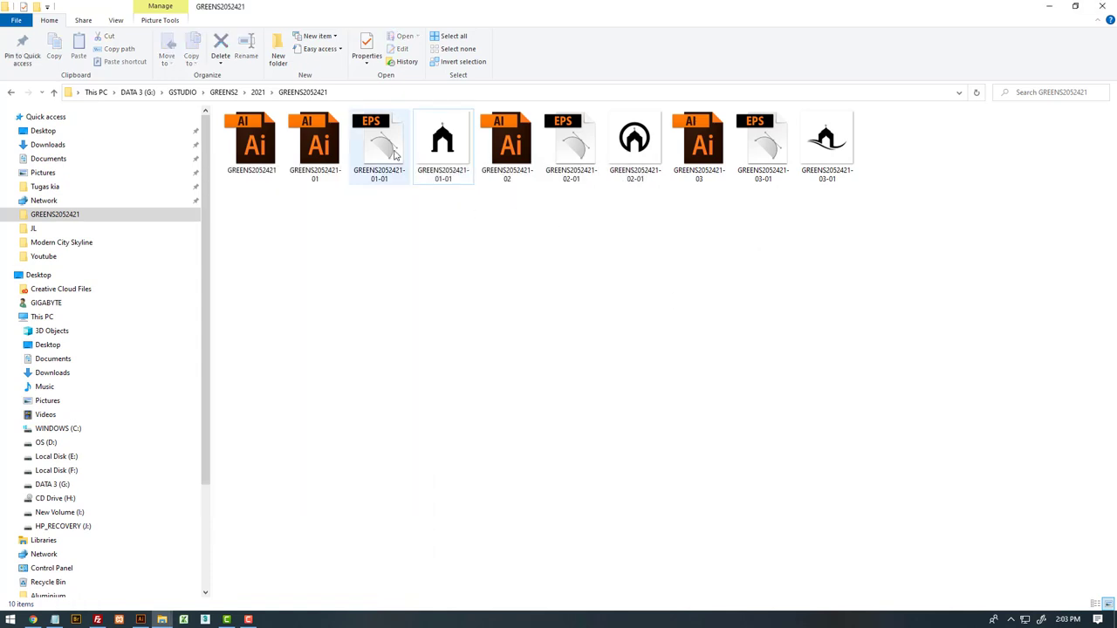
left_click(572, 149)
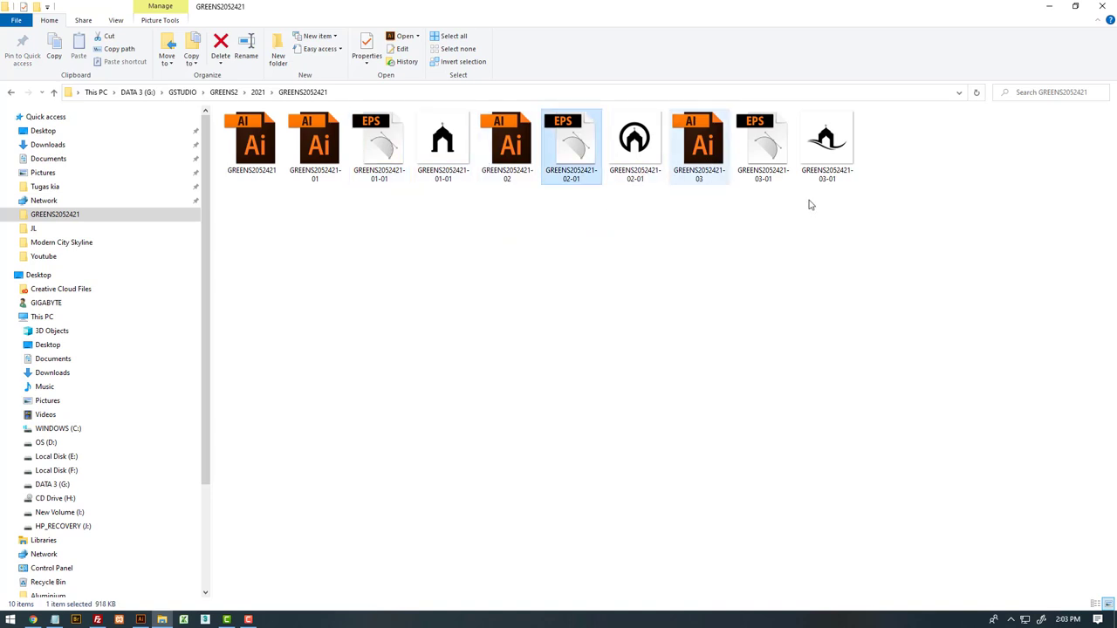
left_click(807, 207)
right_click(551, 247)
mouse_move(426, 281)
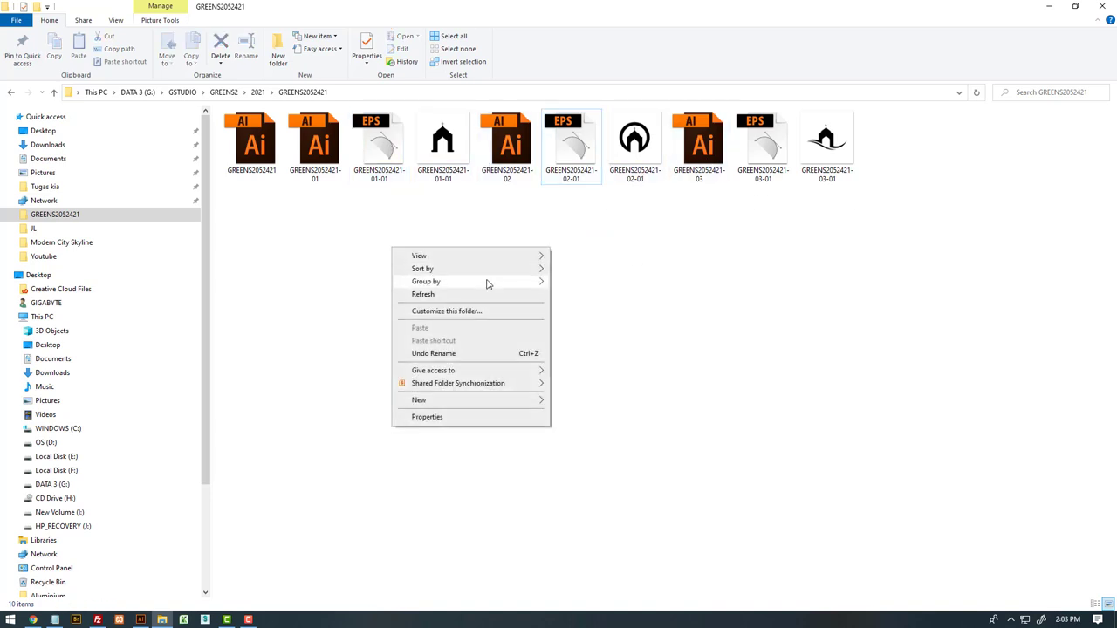
left_click(574, 308)
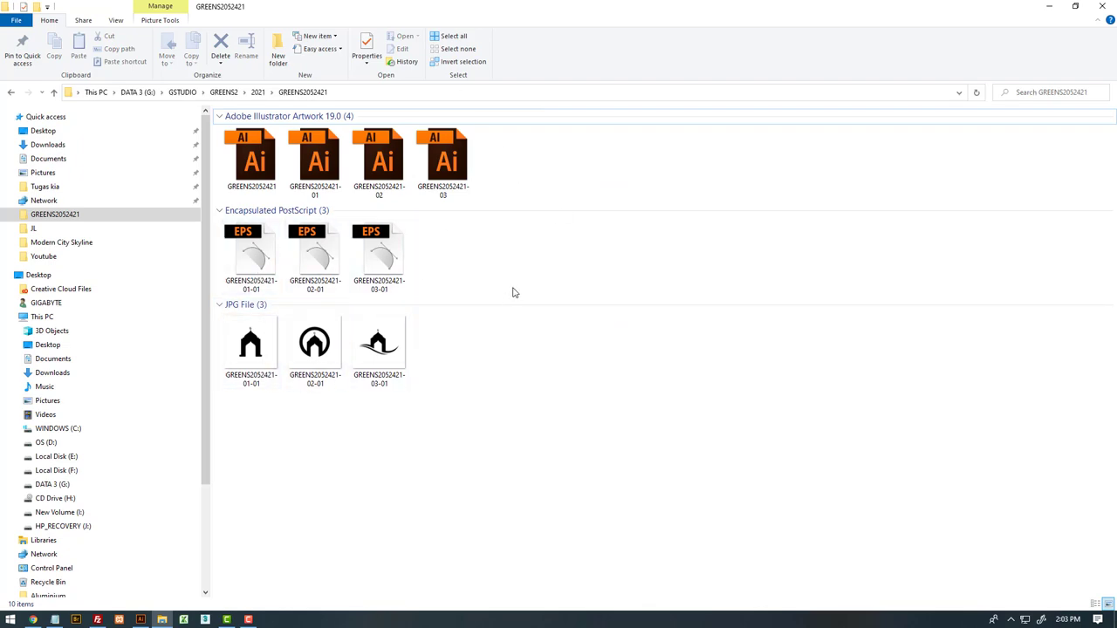
- Launch Adobe Bridge and open the GREENS2052421 folder using the path copied from File Explorer
left_click(10, 620)
type("ADOBE BRID")
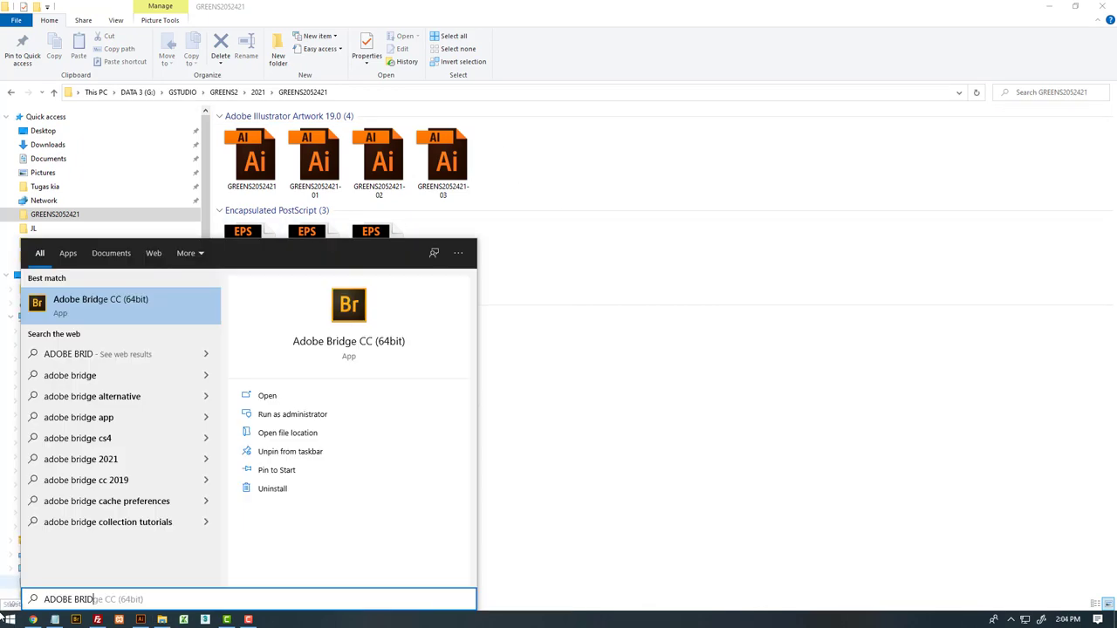
left_click(144, 310)
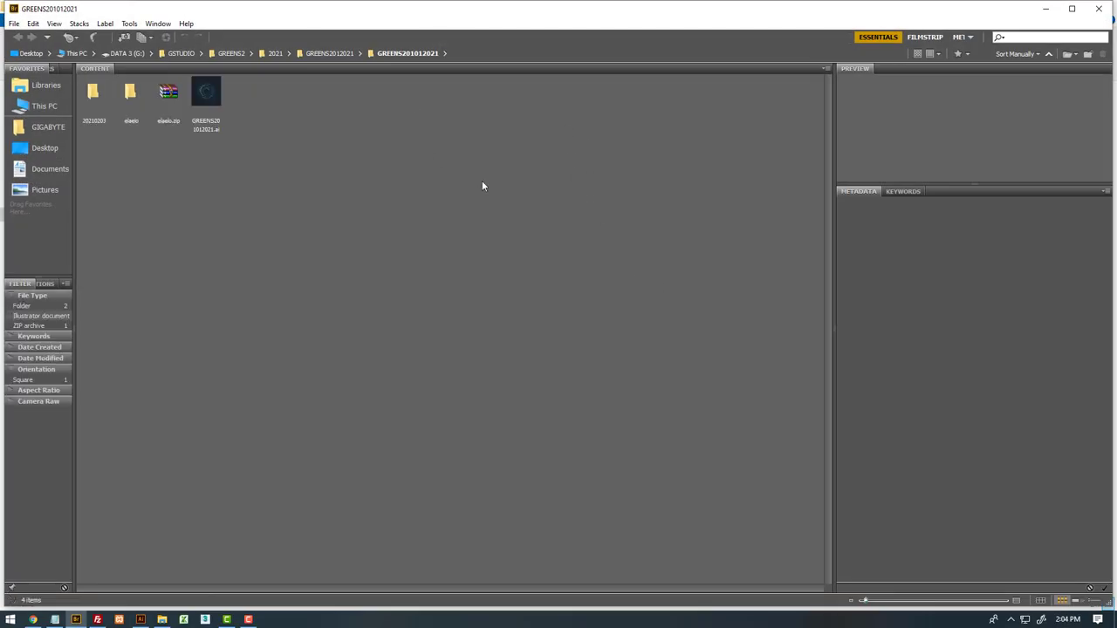
key("alt+Tab")
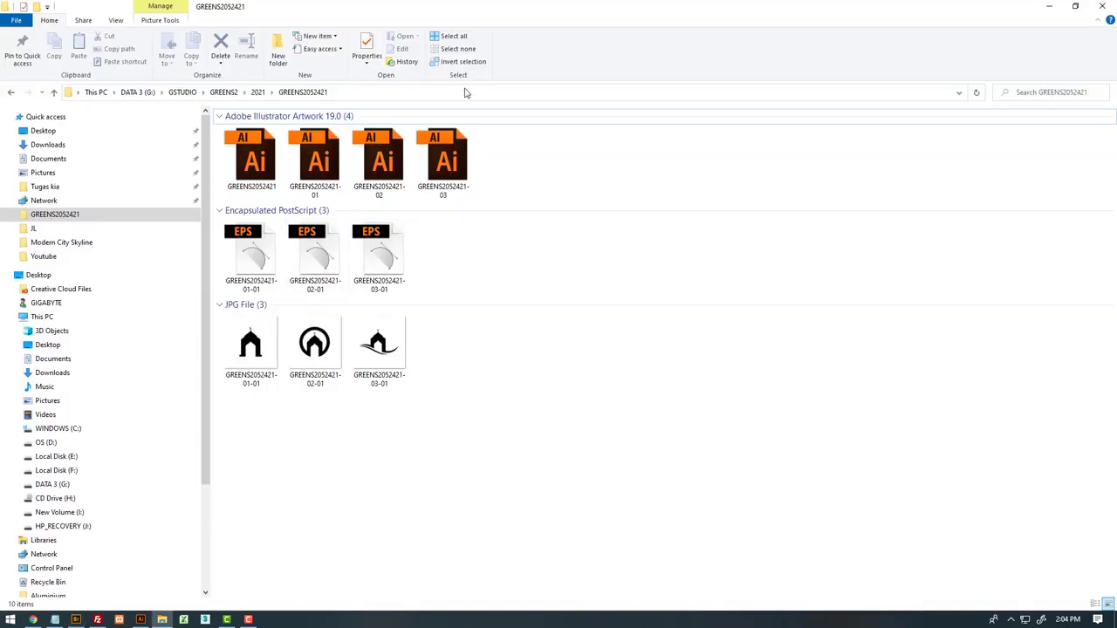
left_click(465, 92)
key("ctrl+c")
key("alt+Tab")
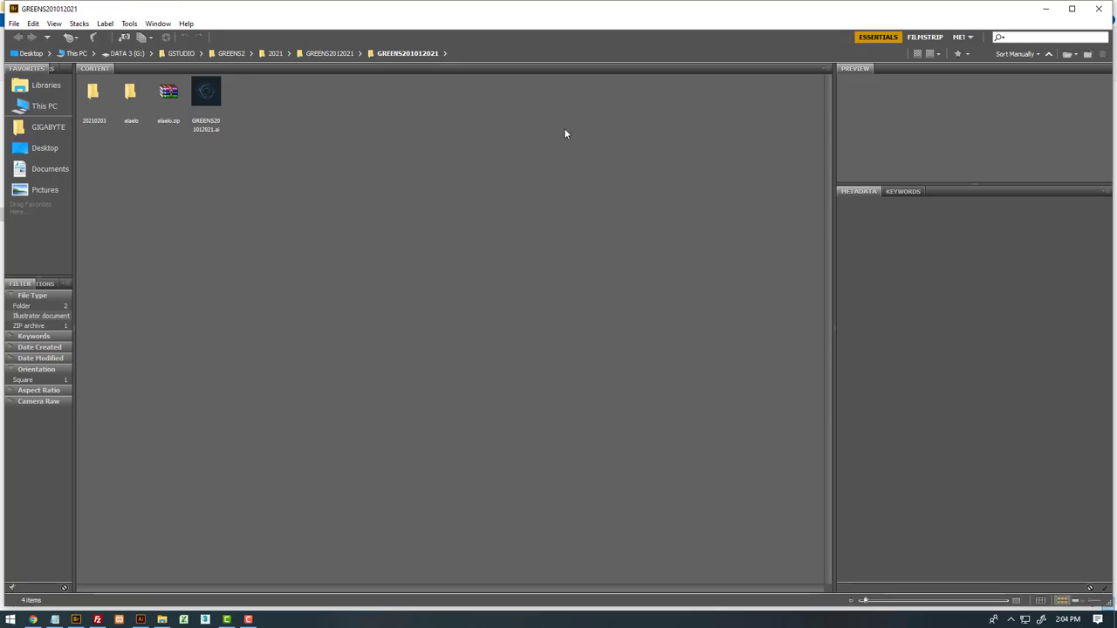
left_click(476, 53)
key("ctrl+v")
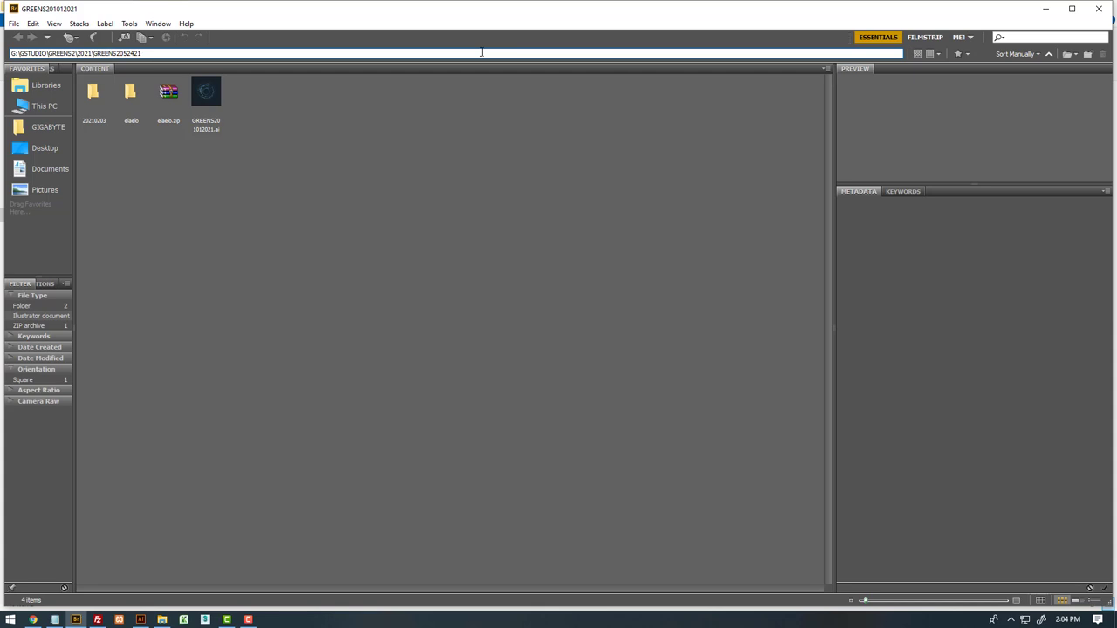
key("Return")
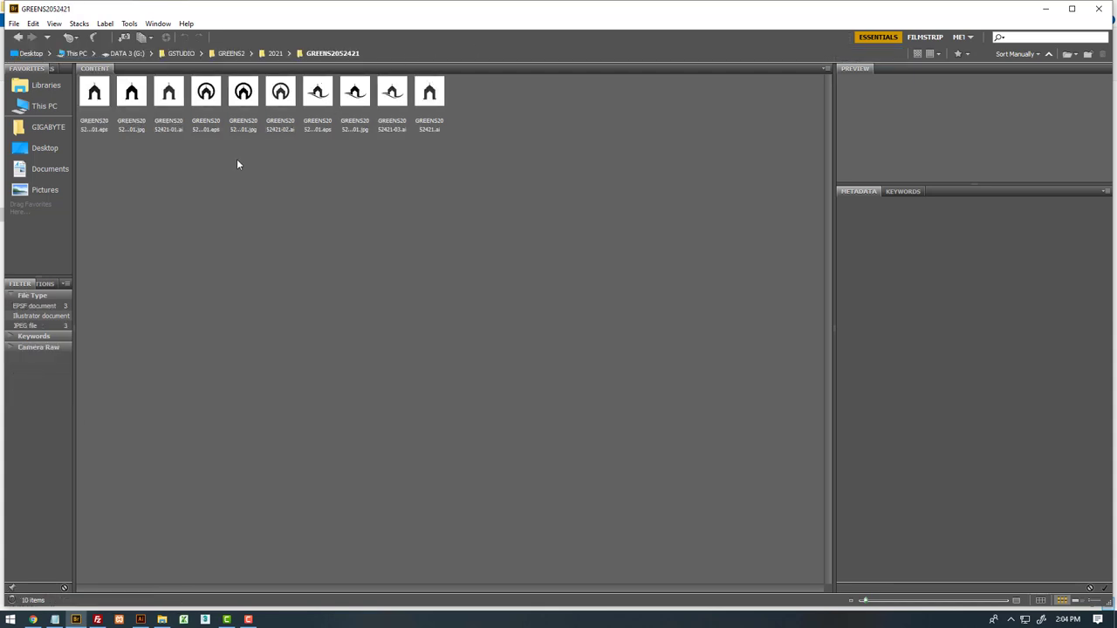
- Select all ten mosque files and apply the Mosque Logo metadata template via Replace Metadata
left_click(105, 91)
left_click_drag(515, 178, 75, 87)
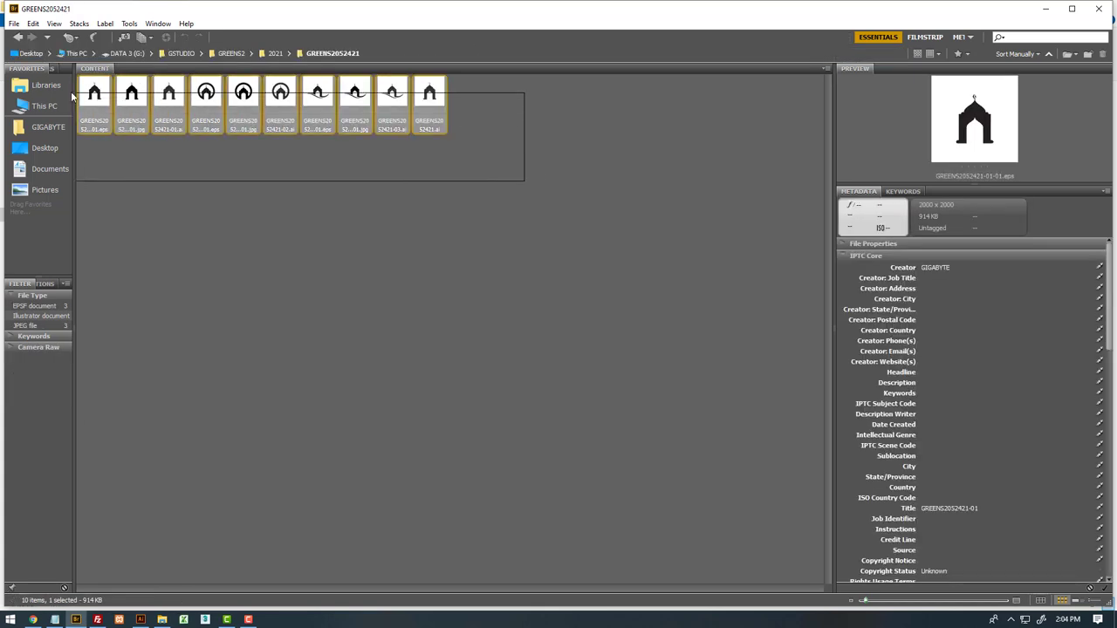
left_click(128, 23)
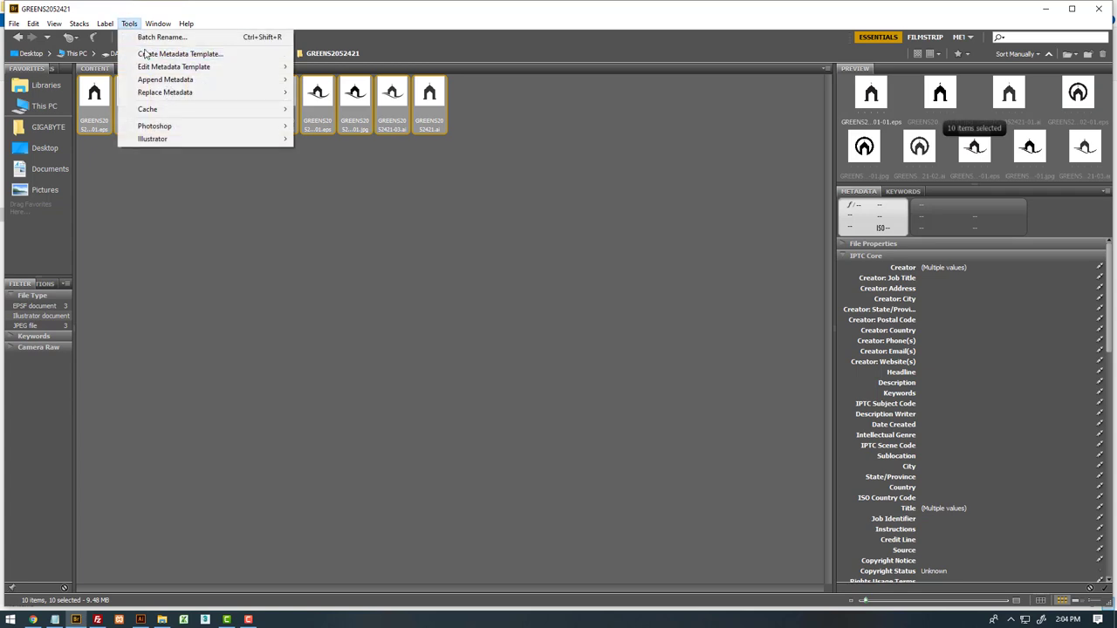
mouse_move(165, 91)
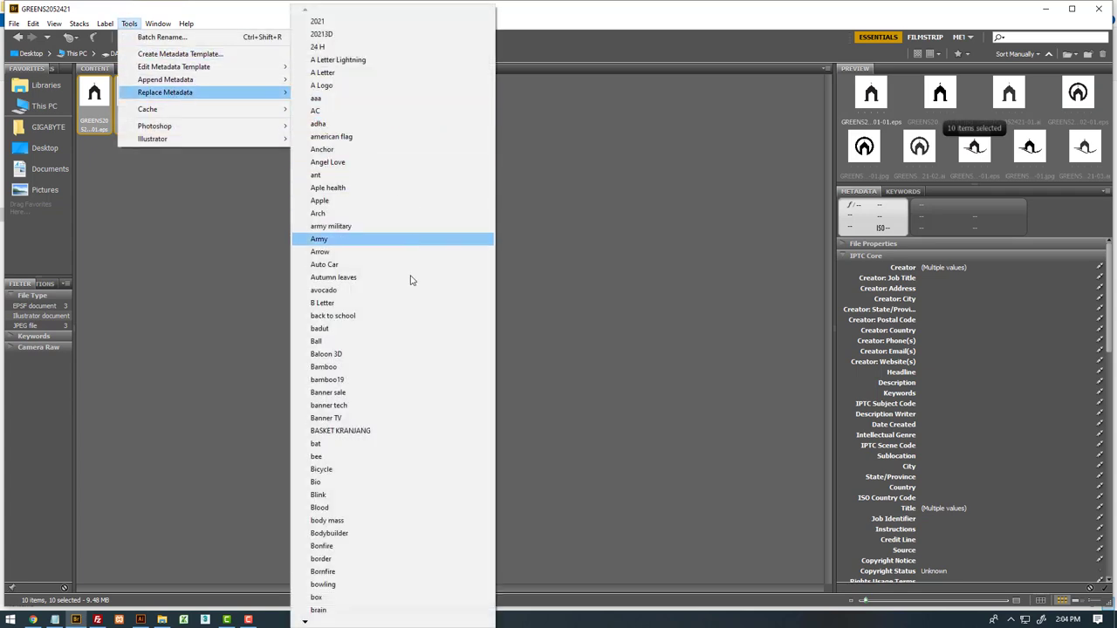
scroll(397, 432, "down", 10)
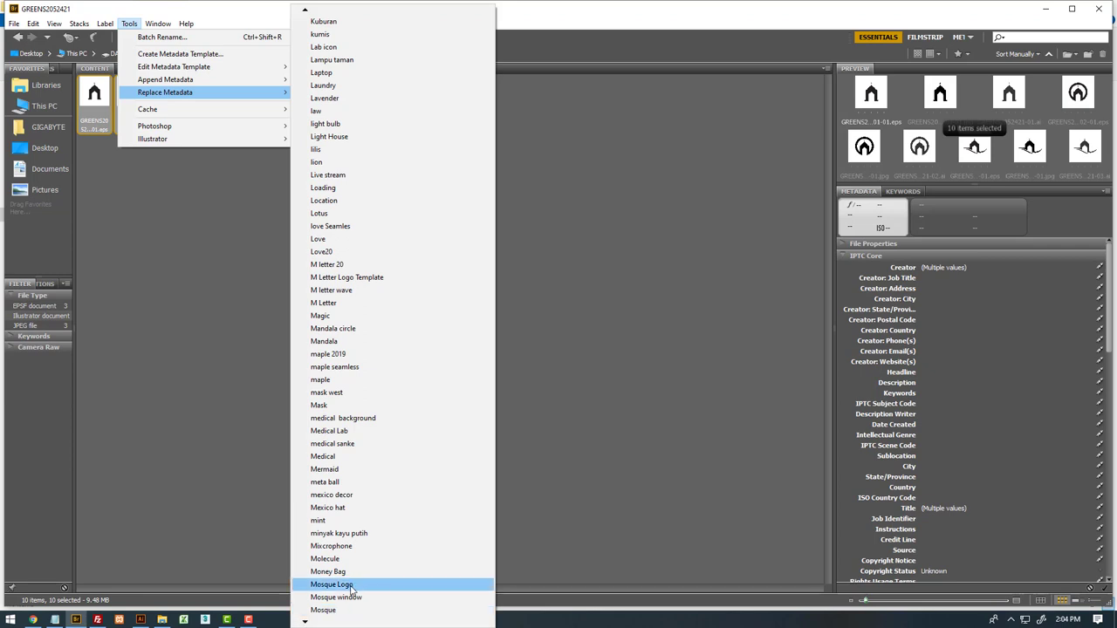
left_click(351, 584)
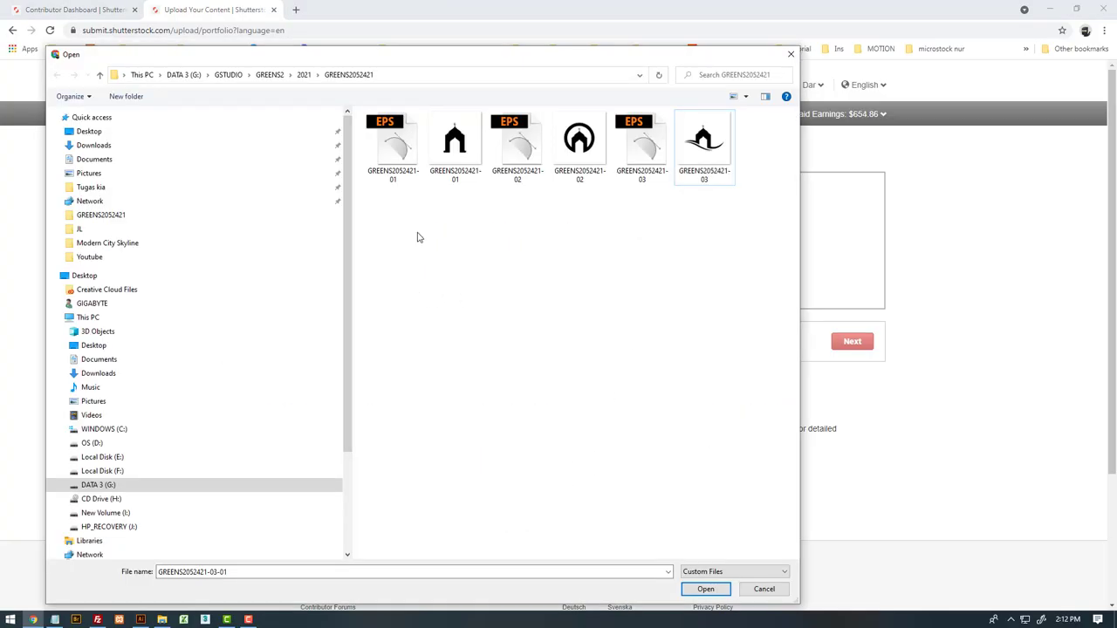
- Upload the six mosque files to Shutterstock and select the three EPS vectors
left_click_drag(417, 238, 745, 137)
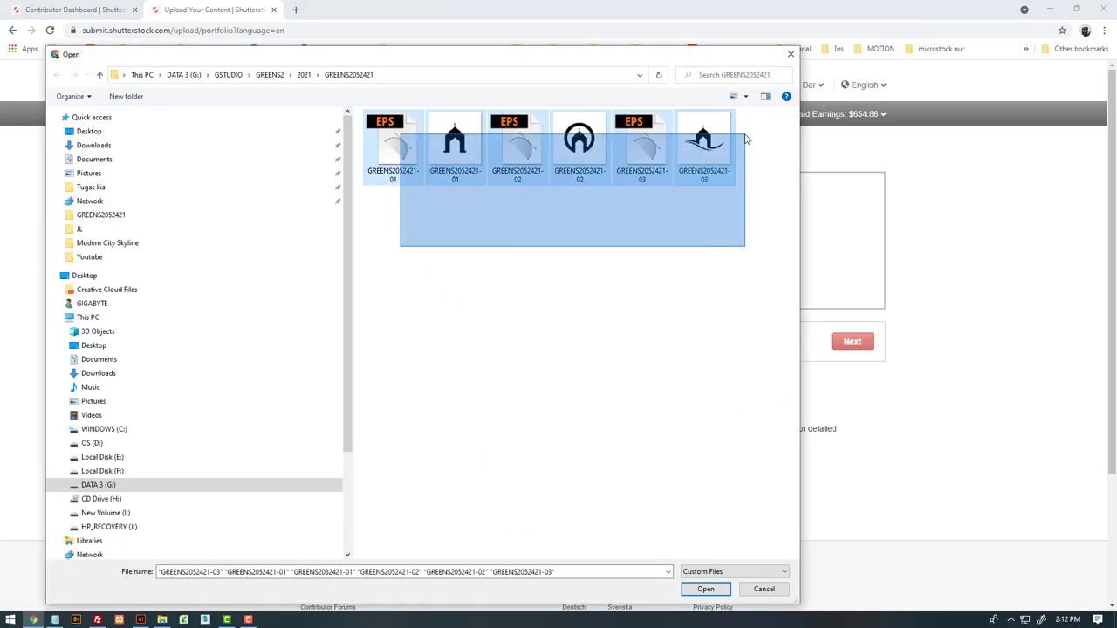
left_click(705, 589)
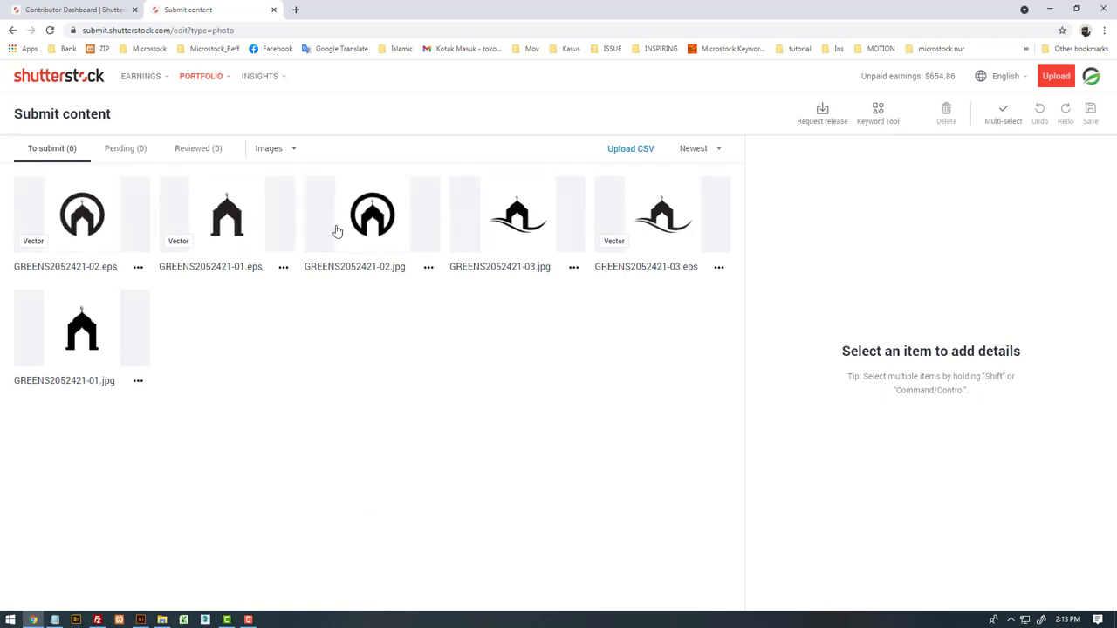
mouse_move(81, 213)
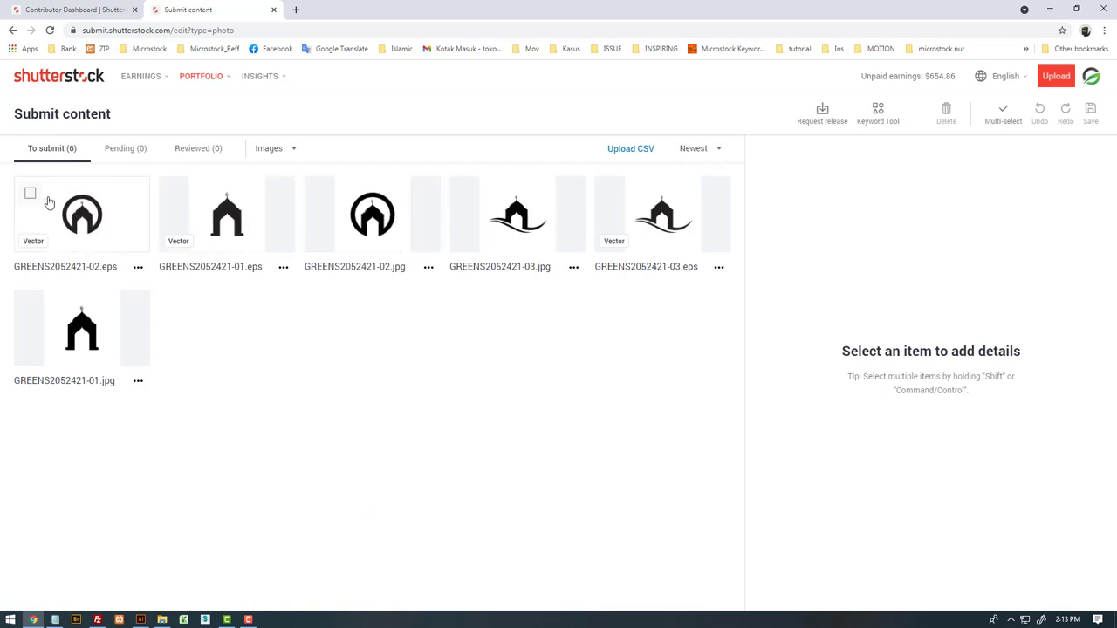
left_click(29, 193)
left_click(175, 193)
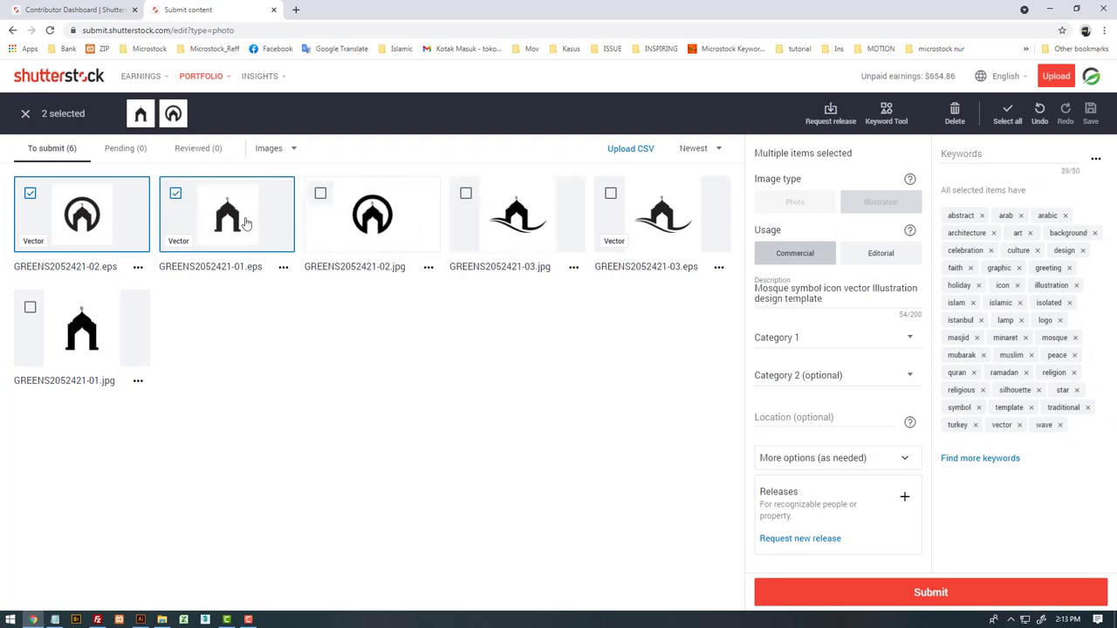
left_click(611, 194)
- Give the three EPS vectors categories Buildings/Landmarks and Signs/Symbols, then submit them
left_click(864, 339)
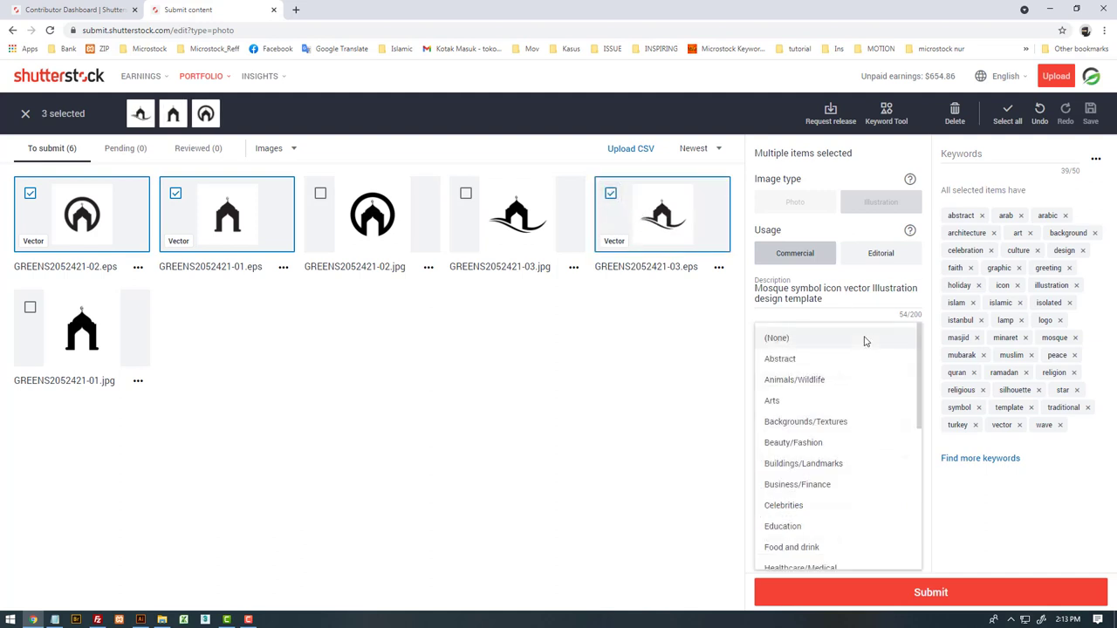
scroll(868, 379, "down", 2)
scroll(865, 384, "down", 1)
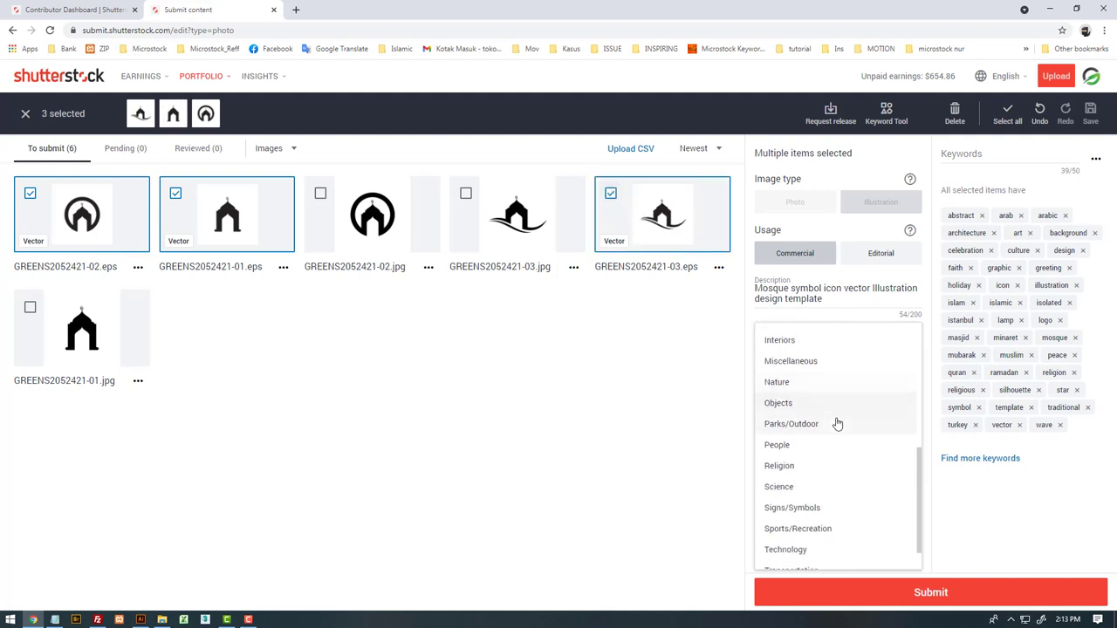
scroll(842, 403, "up", 3)
scroll(829, 410, "up", 1)
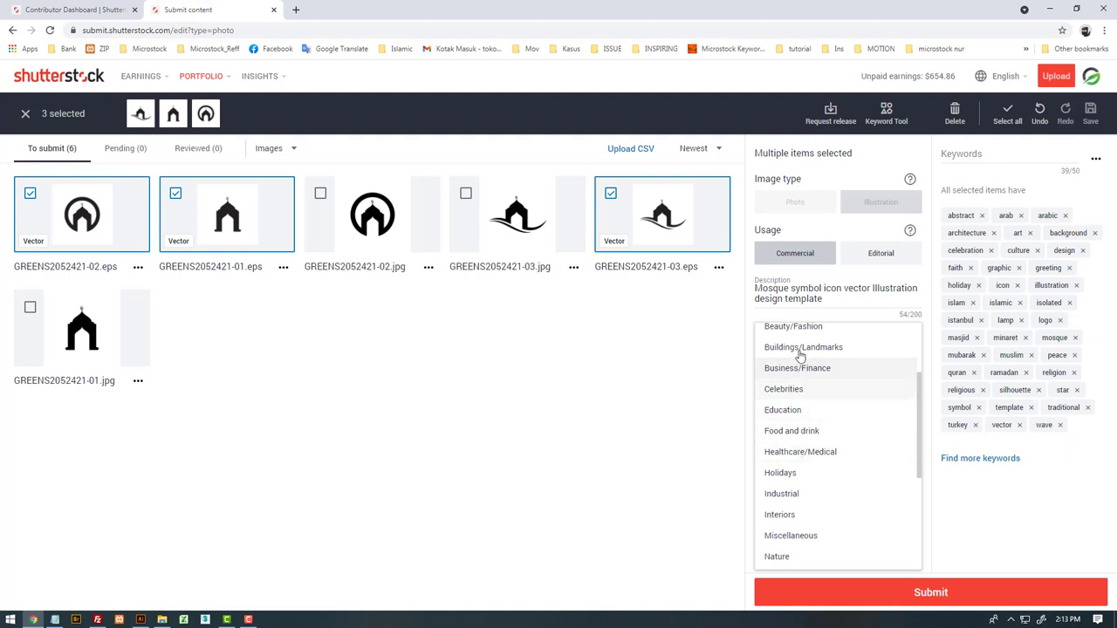
left_click(809, 349)
left_click(876, 371)
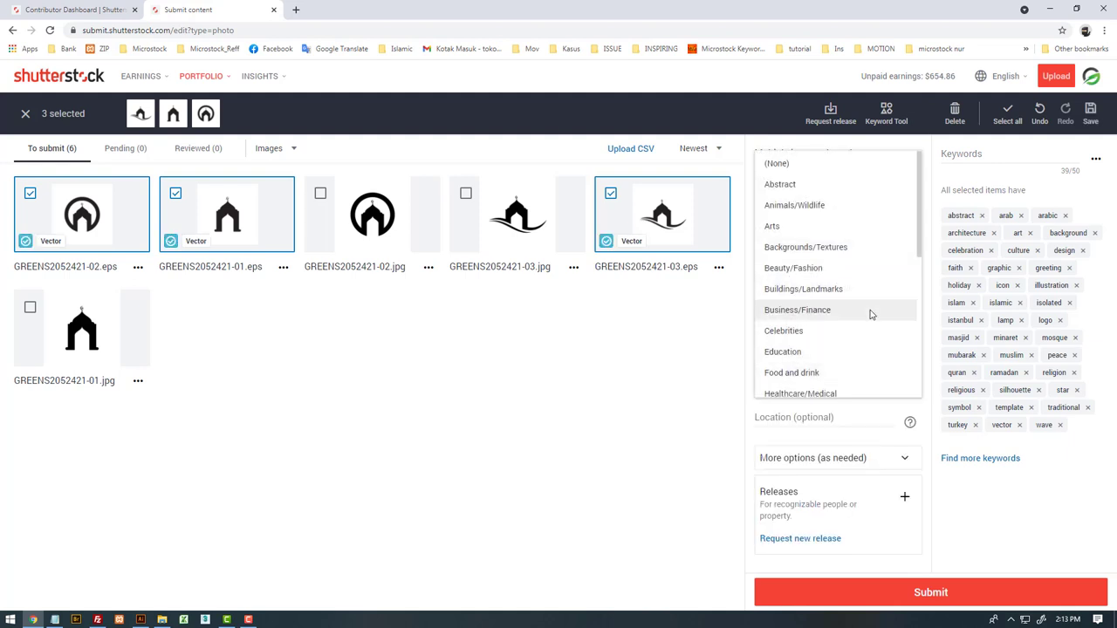
scroll(870, 310, "down", 2)
scroll(842, 312, "down", 2)
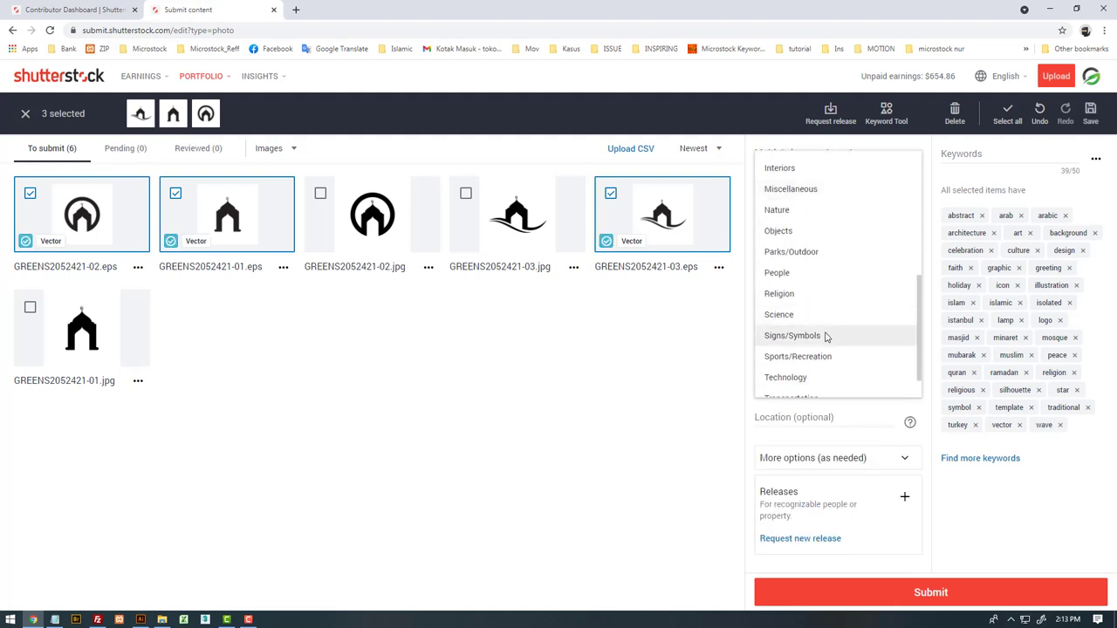
left_click(827, 335)
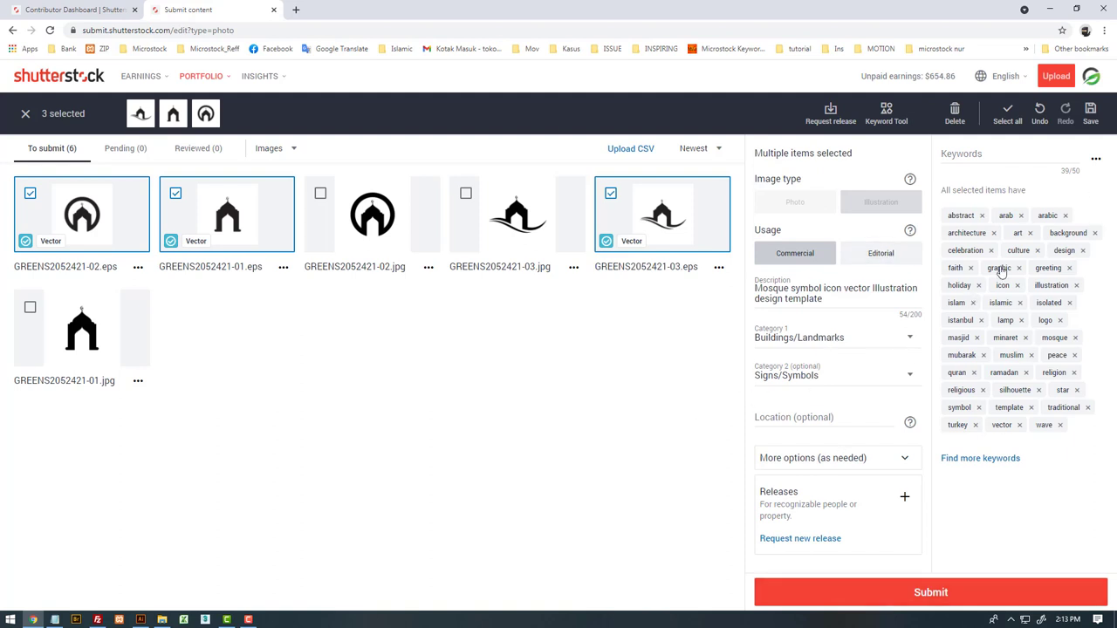
left_click(932, 591)
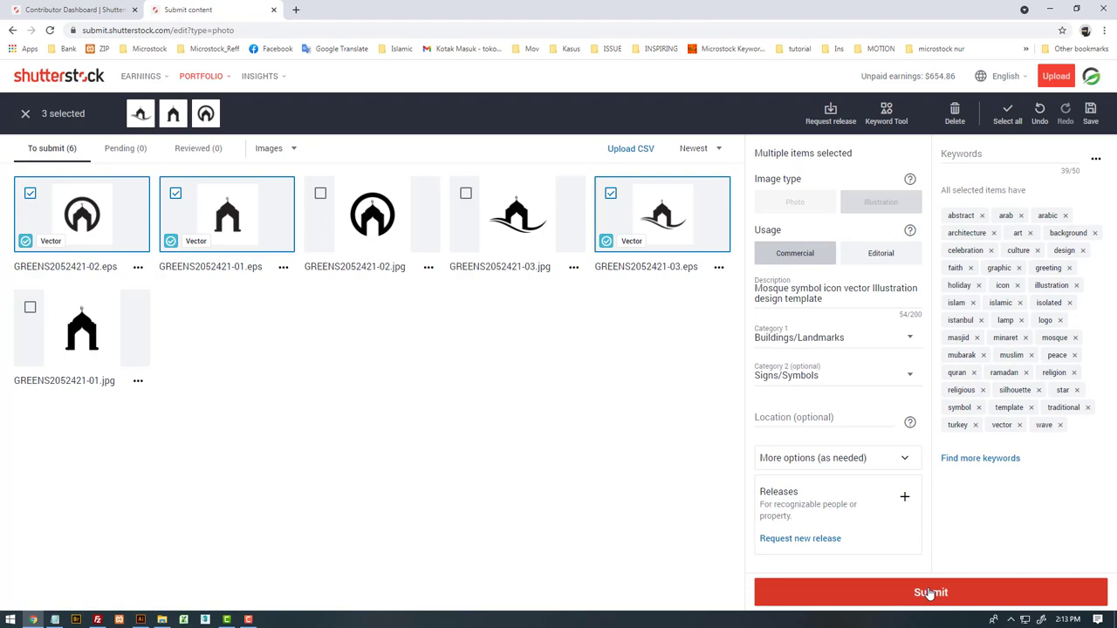